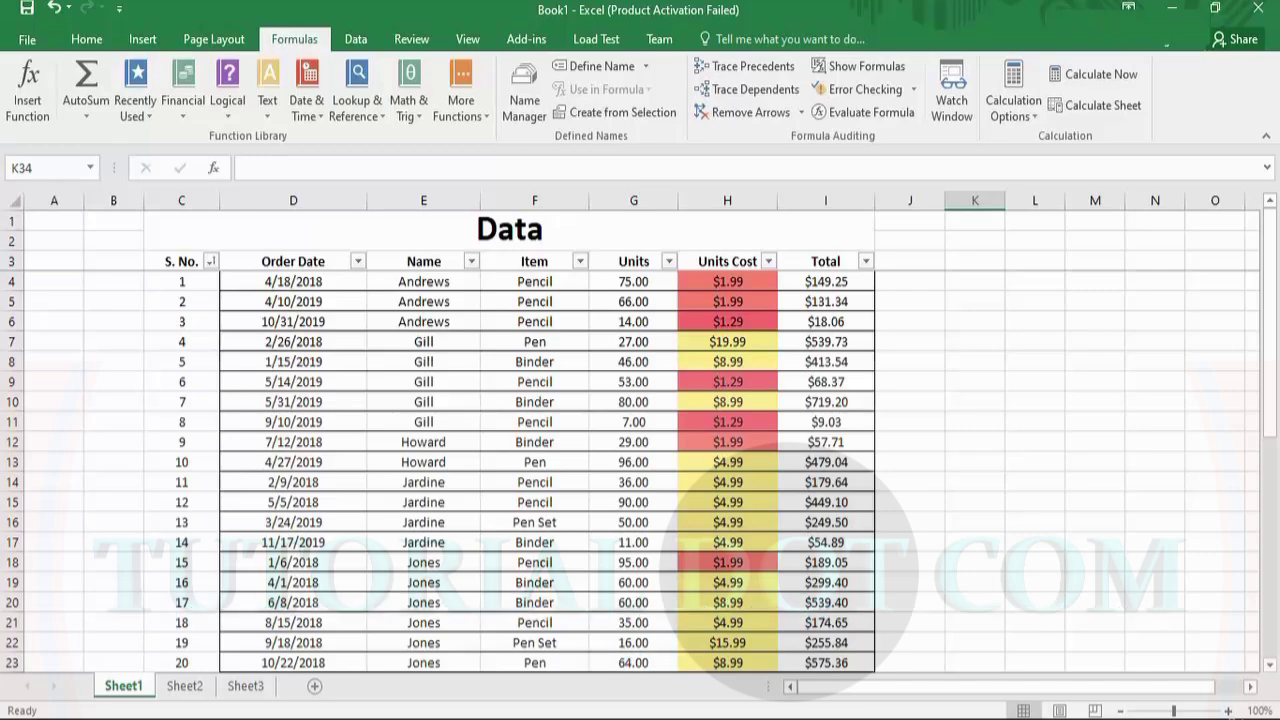
Enter the formula =3>2 in cell L10 to test whether 3 is greater than 2
{"action": "mouse_move", "coordinate": [1270, 420]}
{"action": "left_mouse_down"}
{"action": "mouse_move", "coordinate": [1276, 648]}
{"action": "mouse_move", "coordinate": [1270, 420]}
{"action": "left_mouse_up"}
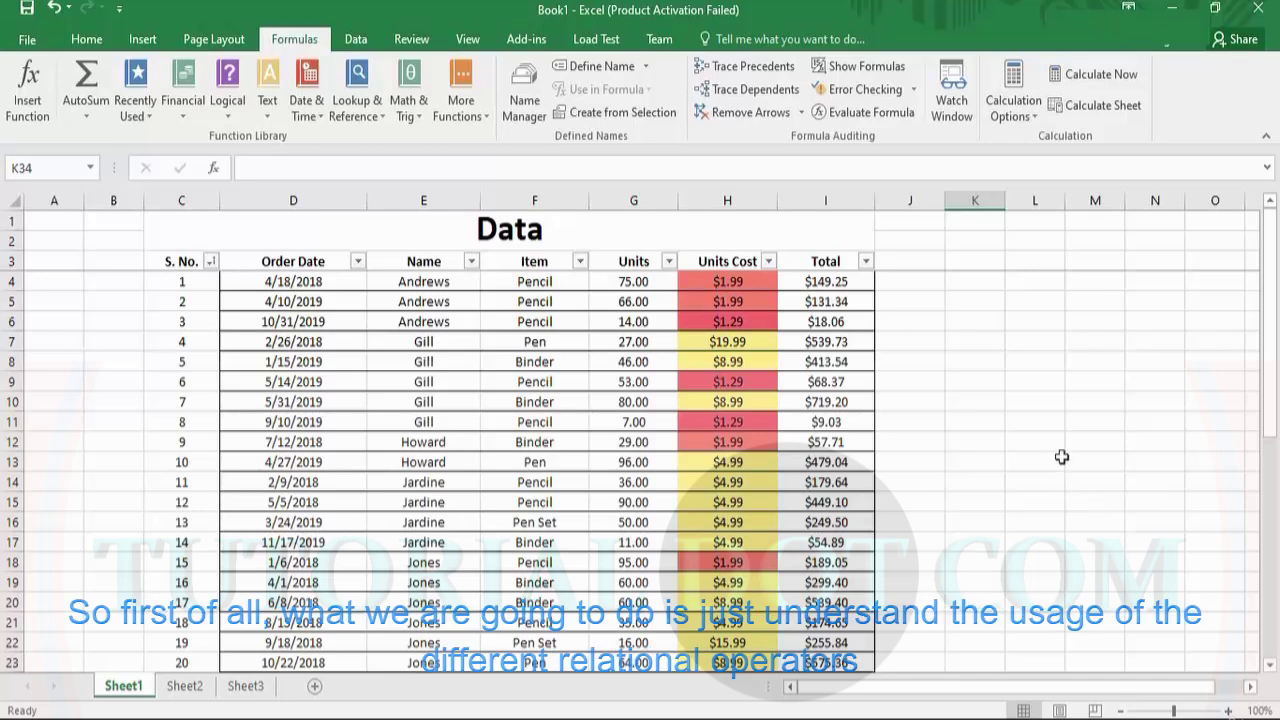
{"action": "left_click", "coordinate": [1042, 410]}
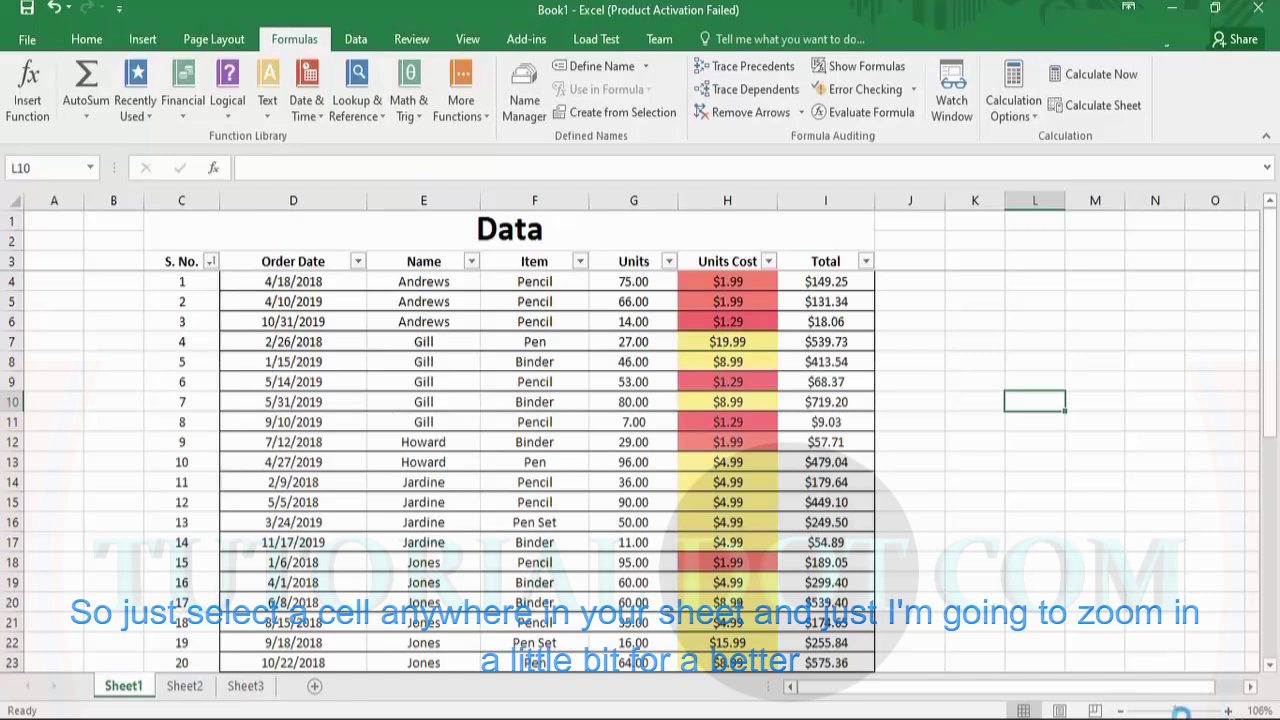
{"action": "mouse_move", "coordinate": [1174, 711]}
{"action": "left_mouse_down"}
{"action": "mouse_move", "coordinate": [1190, 711]}
{"action": "mouse_move", "coordinate": [1162, 690]}
{"action": "left_mouse_up"}
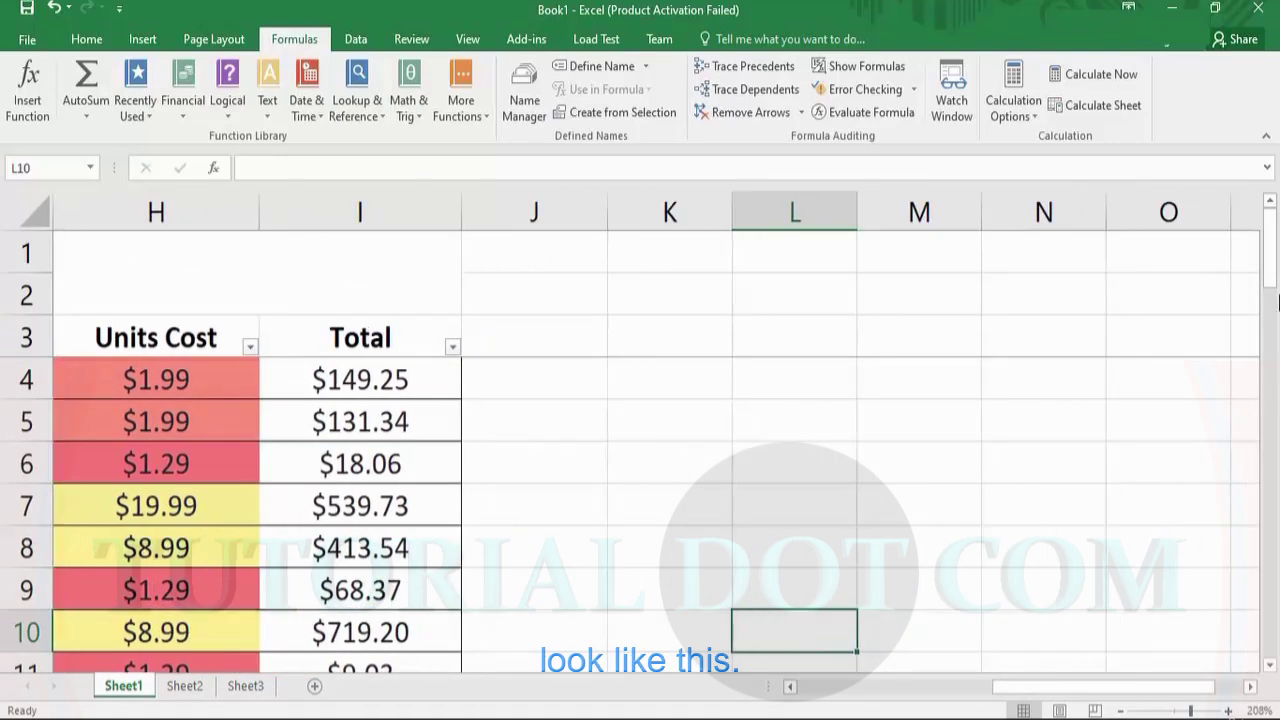
{"action": "left_click_drag", "start_coordinate": [1270, 280], "coordinate": [1275, 328]}
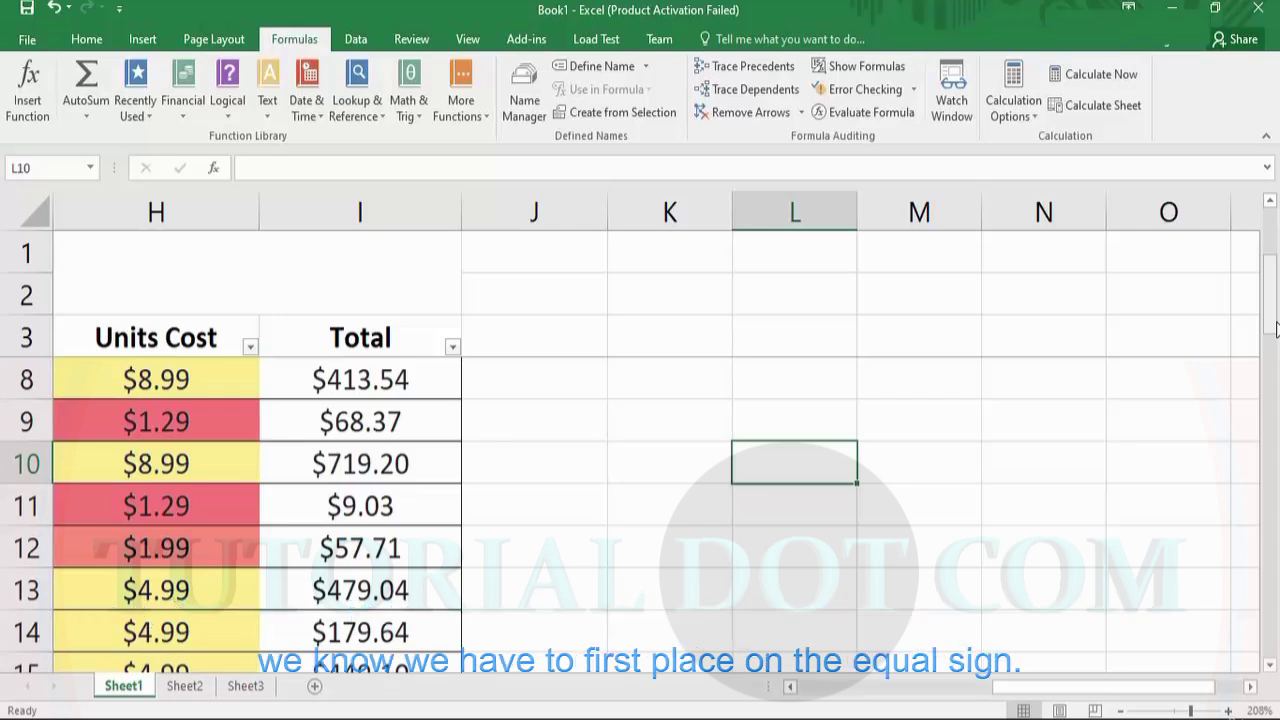
{"action": "type", "text": "="}
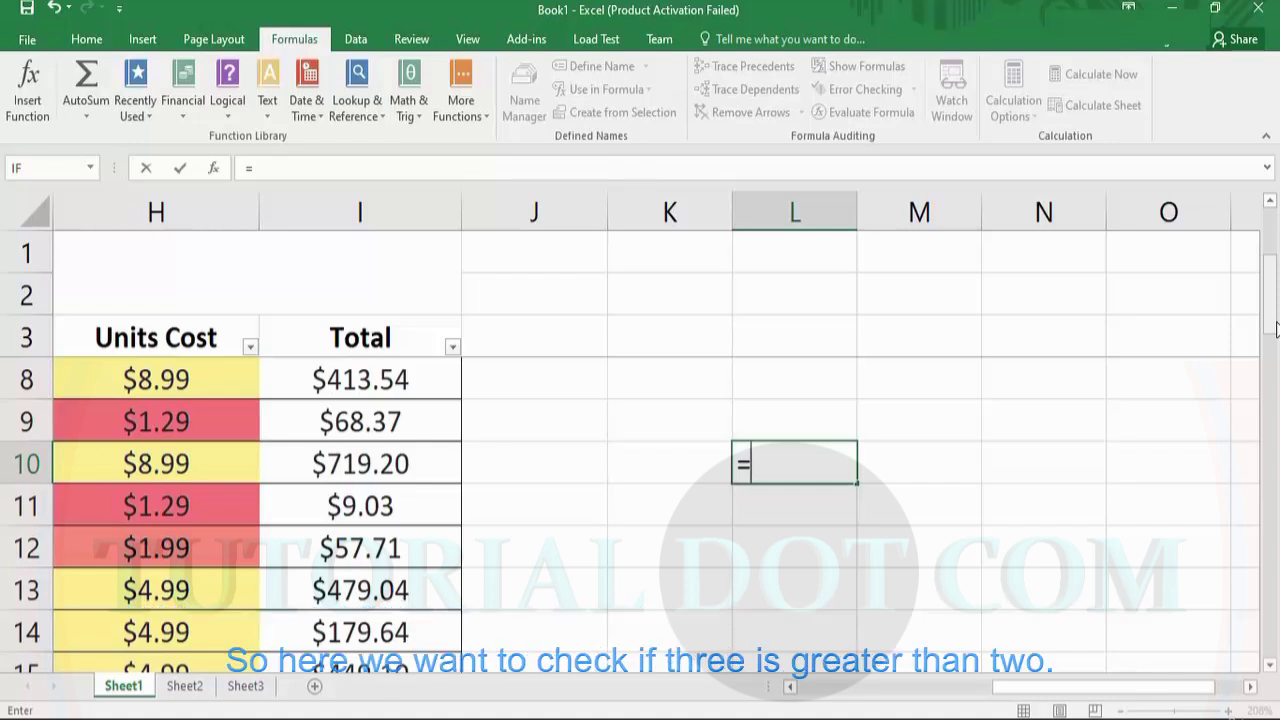
{"action": "type", "text": "3>"}
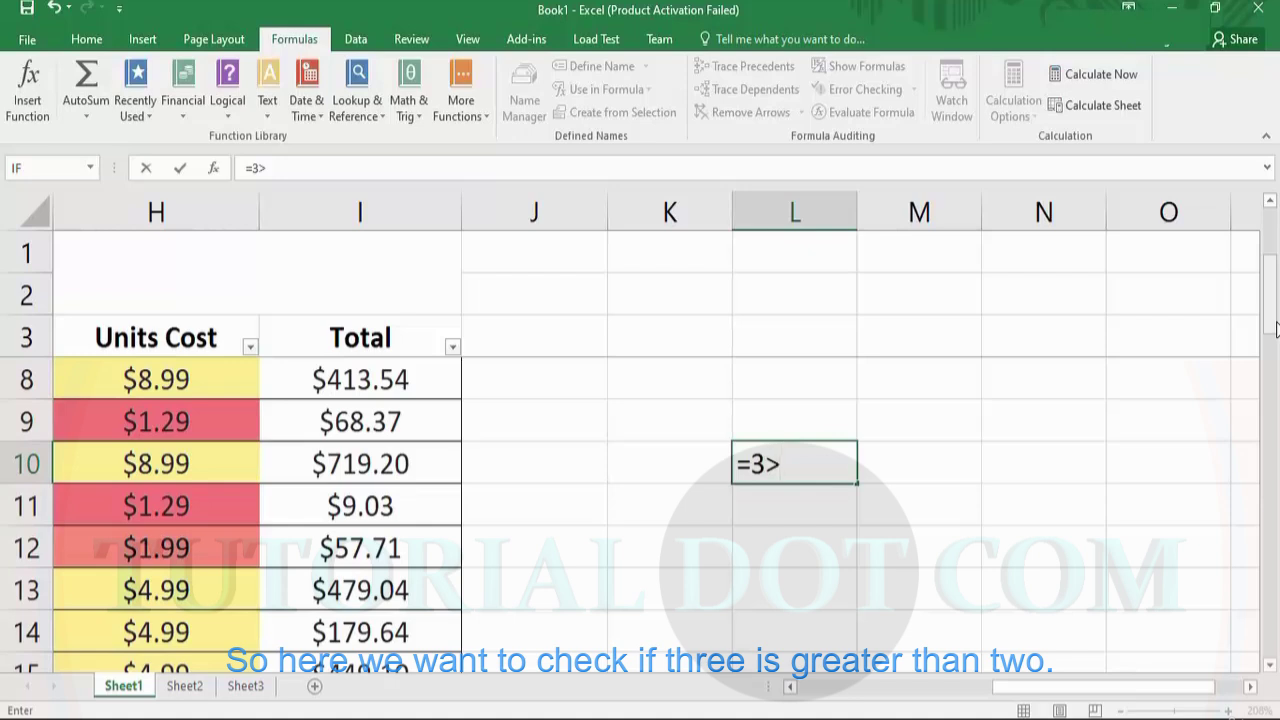
{"action": "type", "text": "2"}
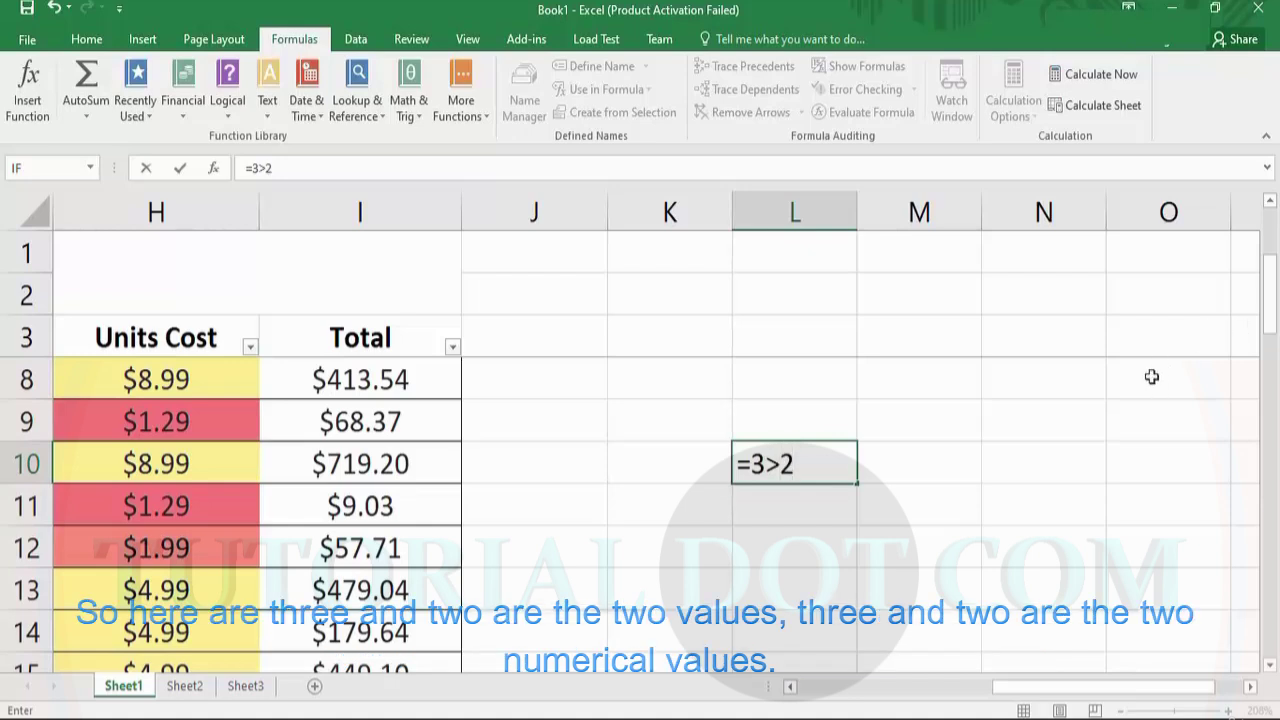
{"action": "left_click_drag", "start_coordinate": [752, 463], "coordinate": [797, 463]}
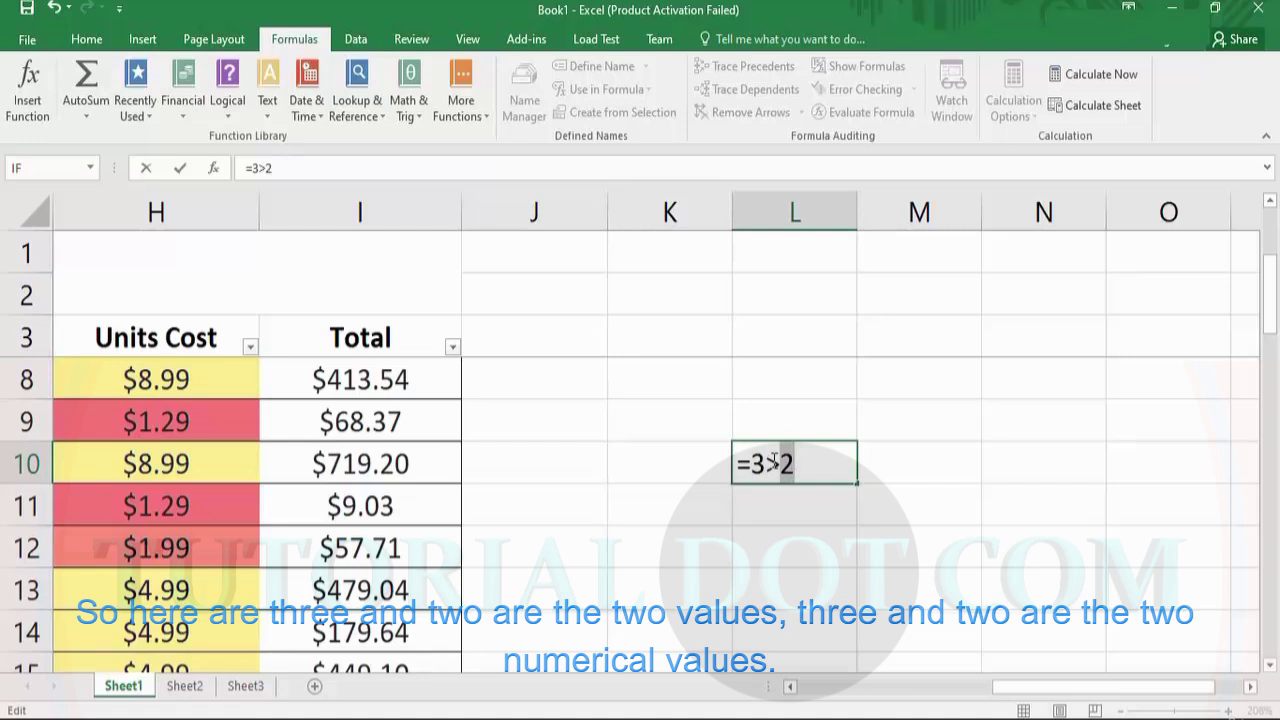
{"action": "left_click_drag", "start_coordinate": [767, 463], "coordinate": [780, 463]}
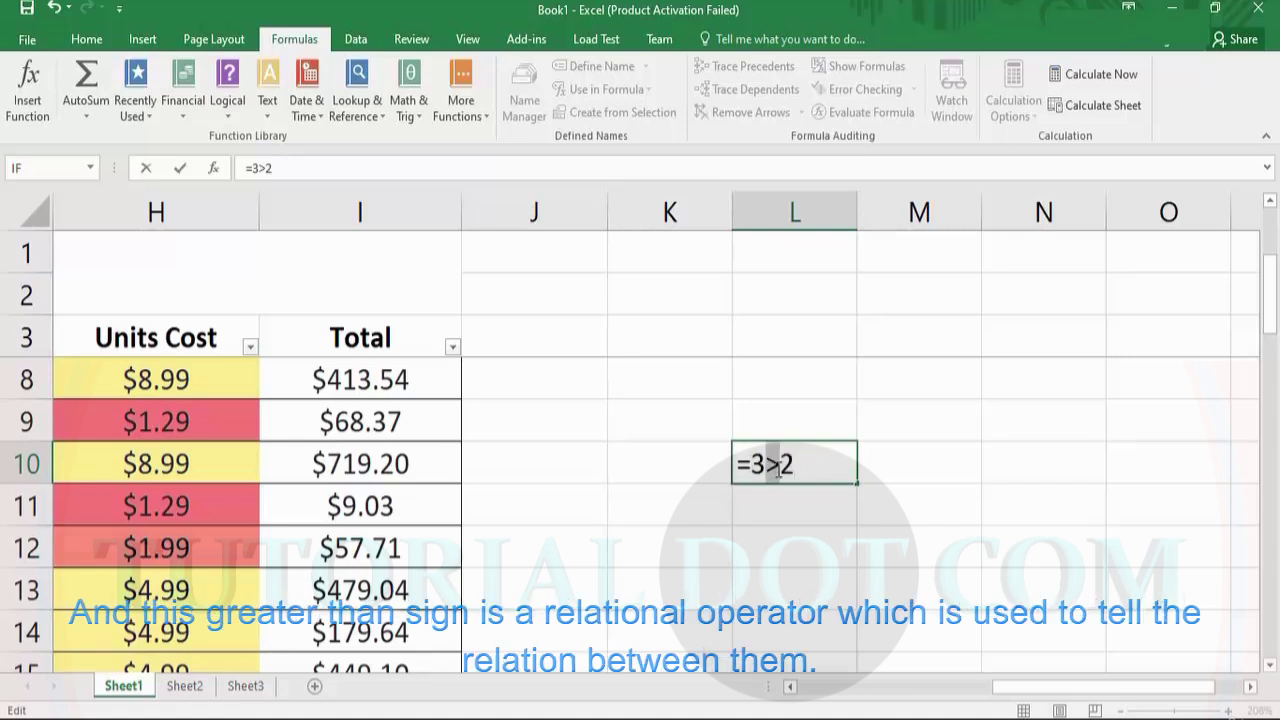
{"action": "left_click", "coordinate": [813, 468]}
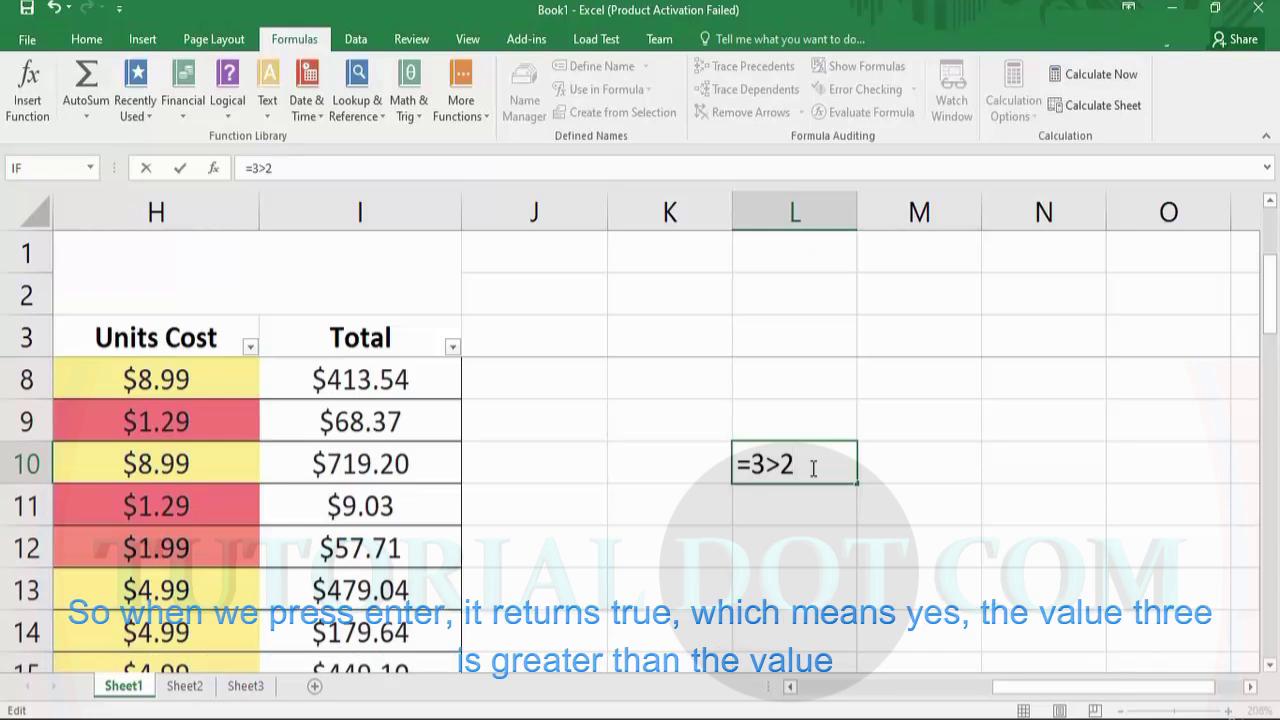
{"action": "key", "text": "Return"}
{"action": "left_click", "coordinate": [812, 466]}
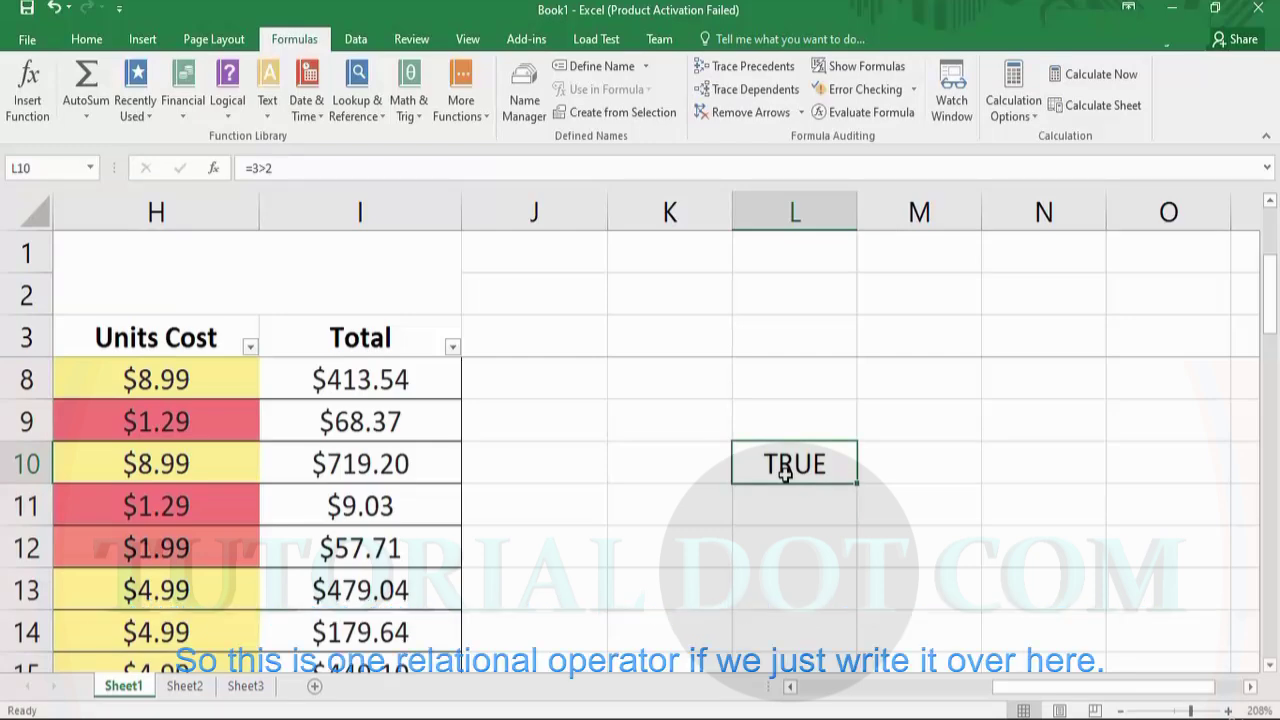
Enter the > operator in cell N8 and describe it as "Greater Than" in cell O8
{"action": "scroll", "coordinate": [788, 471], "scroll_direction": "left", "scroll_amount": 1}
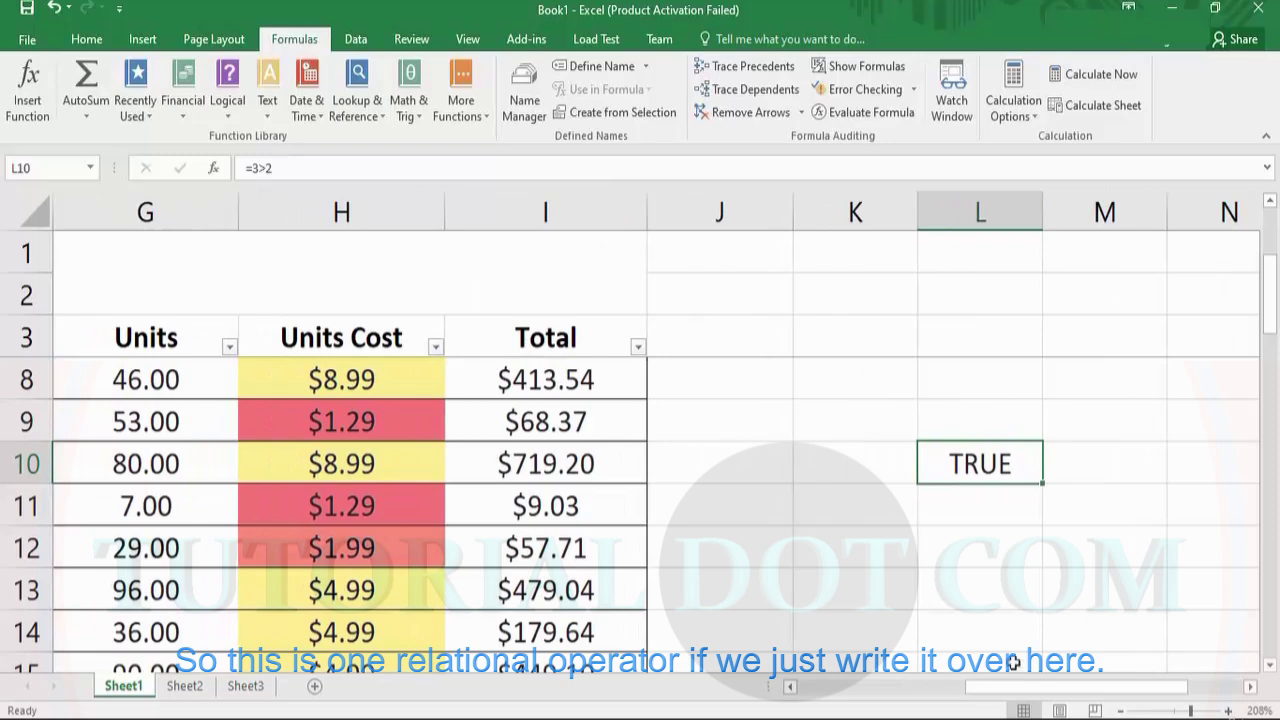
{"action": "scroll", "coordinate": [995, 703], "scroll_direction": "right", "scroll_amount": 2}
{"action": "left_click", "coordinate": [883, 369]}
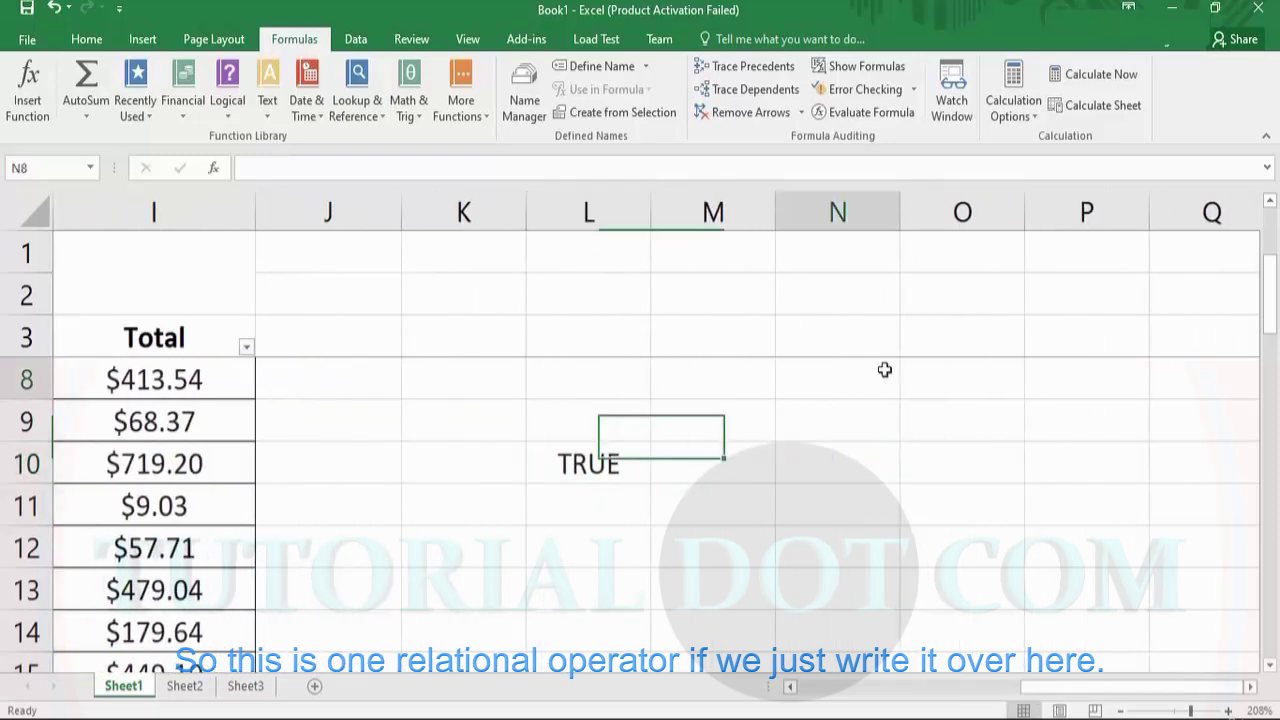
{"action": "type", "text": ">"}
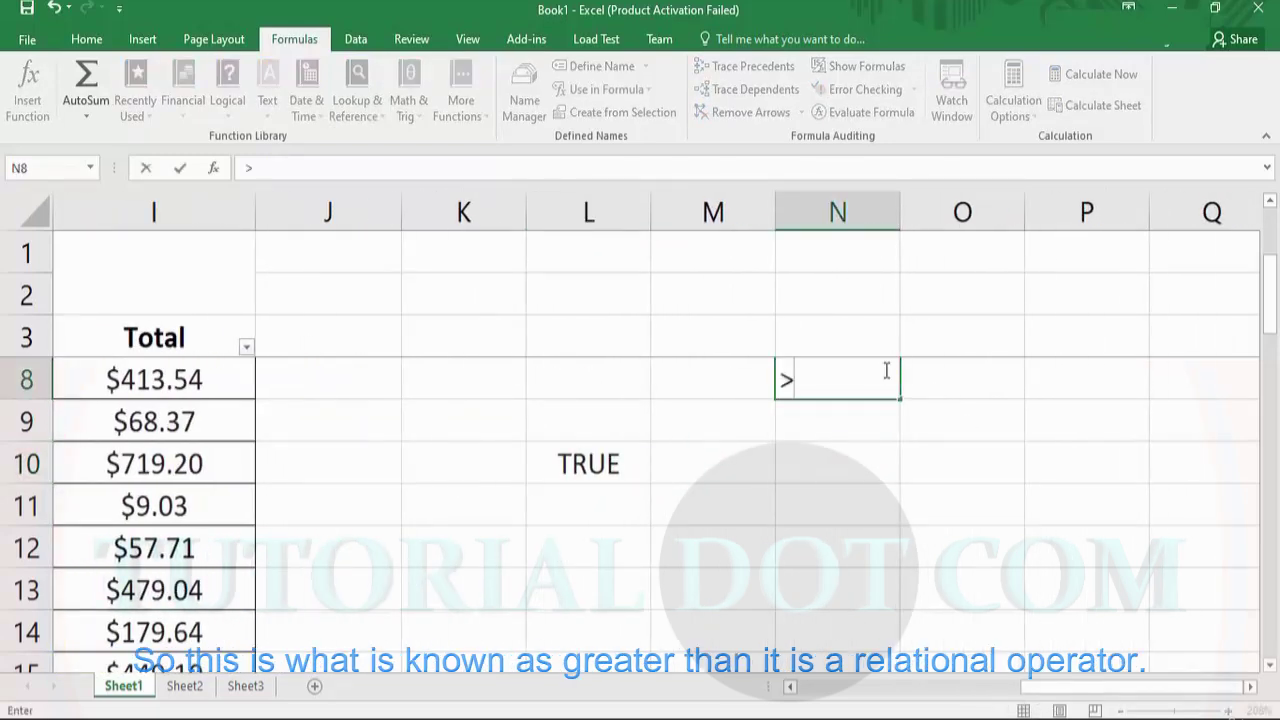
{"action": "key", "text": "Tab"}
{"action": "type", "text": "Greater"}
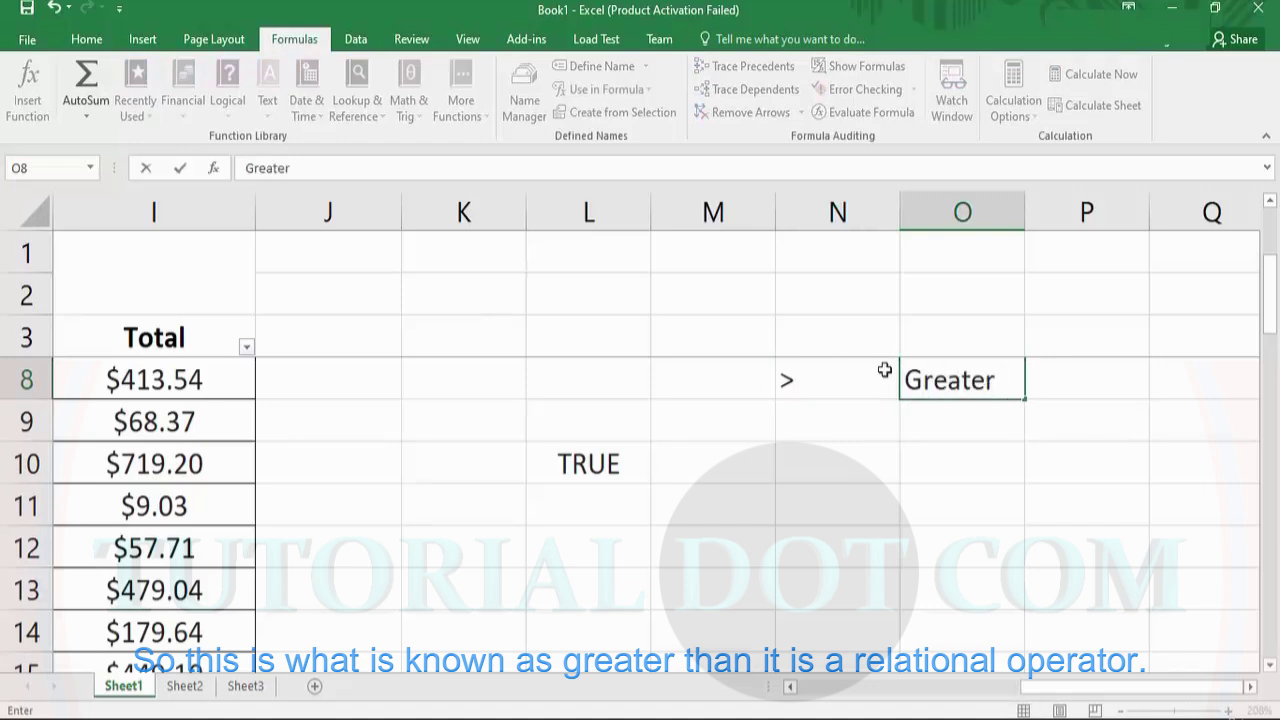
{"action": "type", "text": " Than"}
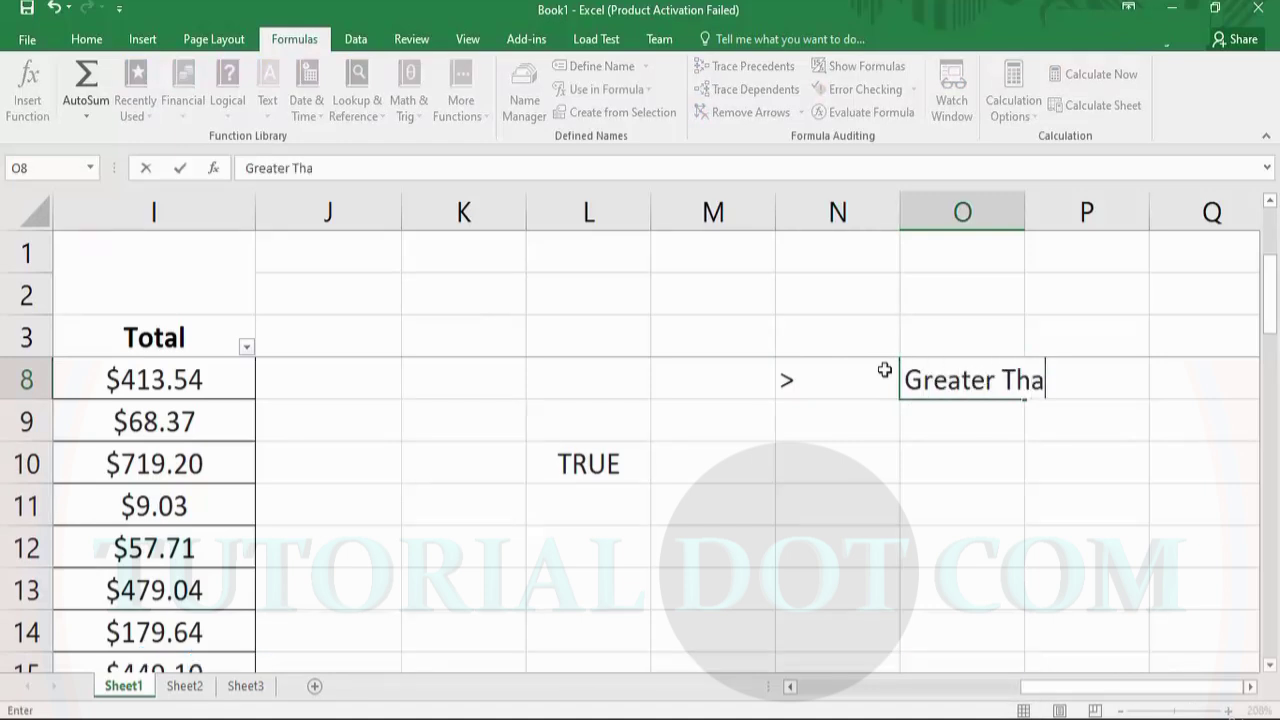
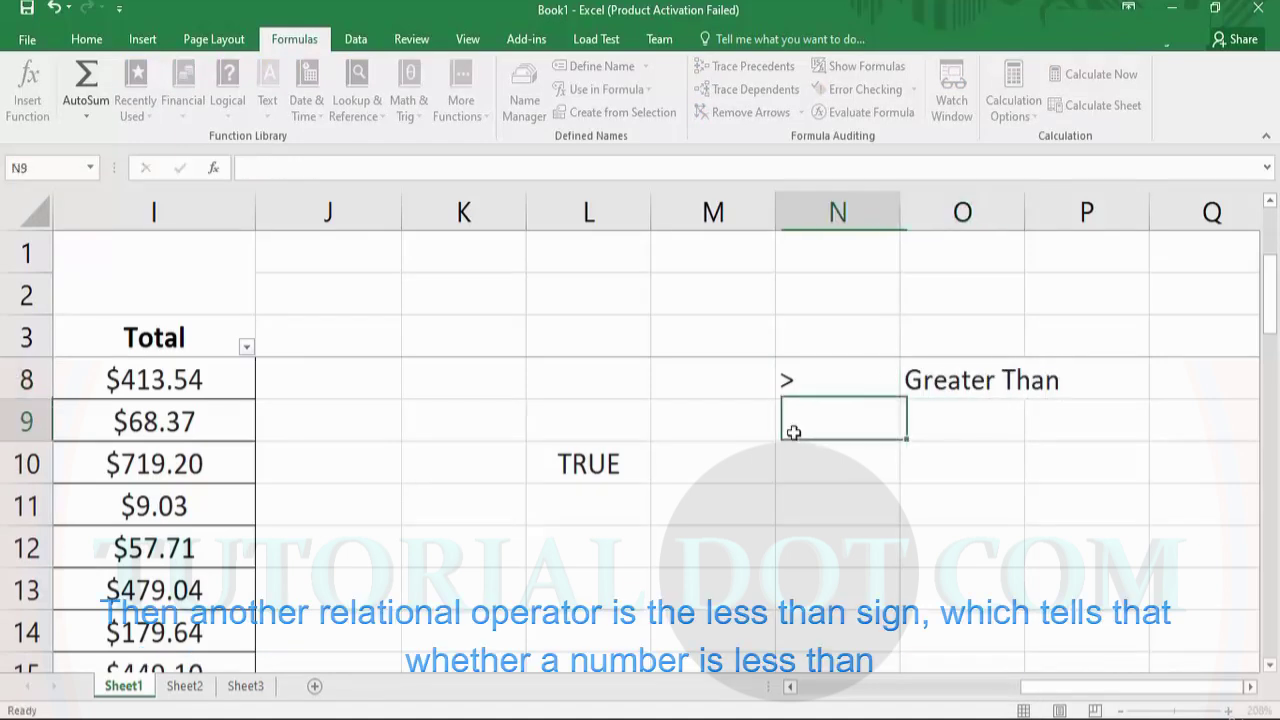
Enter the < operator in cell N9 and describe it as "Less Than" in cell O9
{"action": "type", "text": "<"}
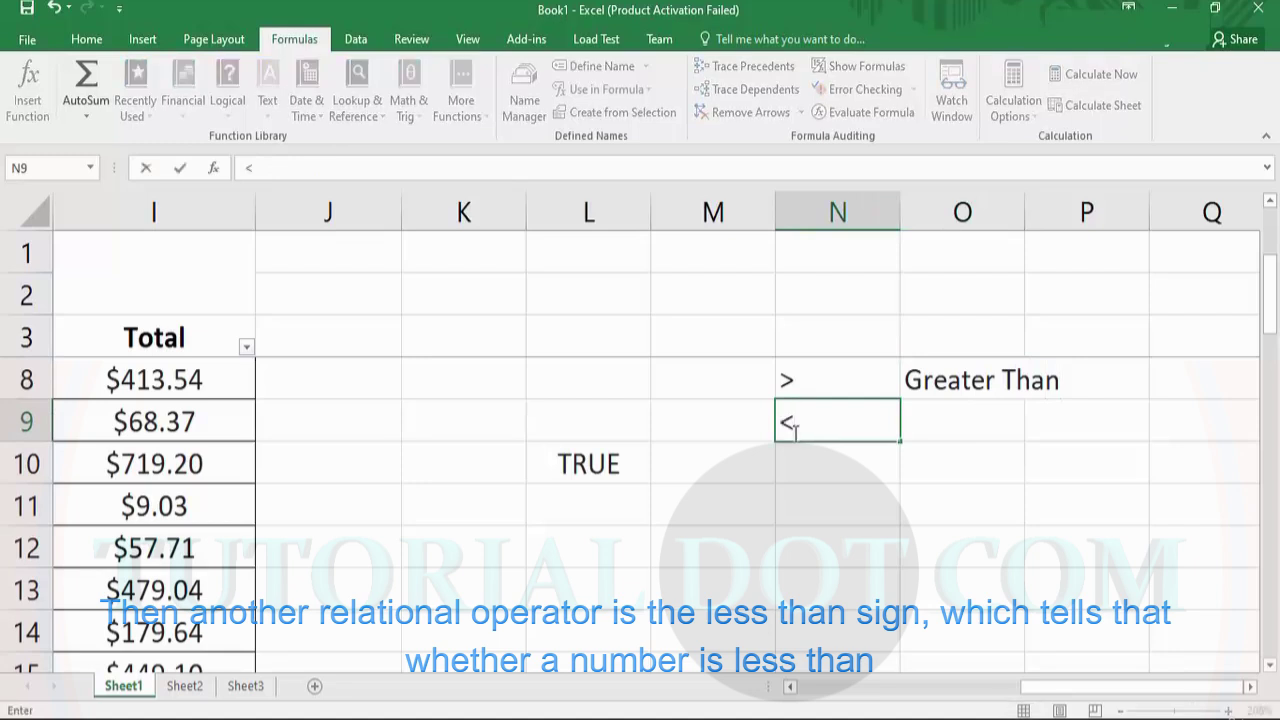
{"action": "key", "text": "Tab"}
{"action": "type", "text": "Less"}
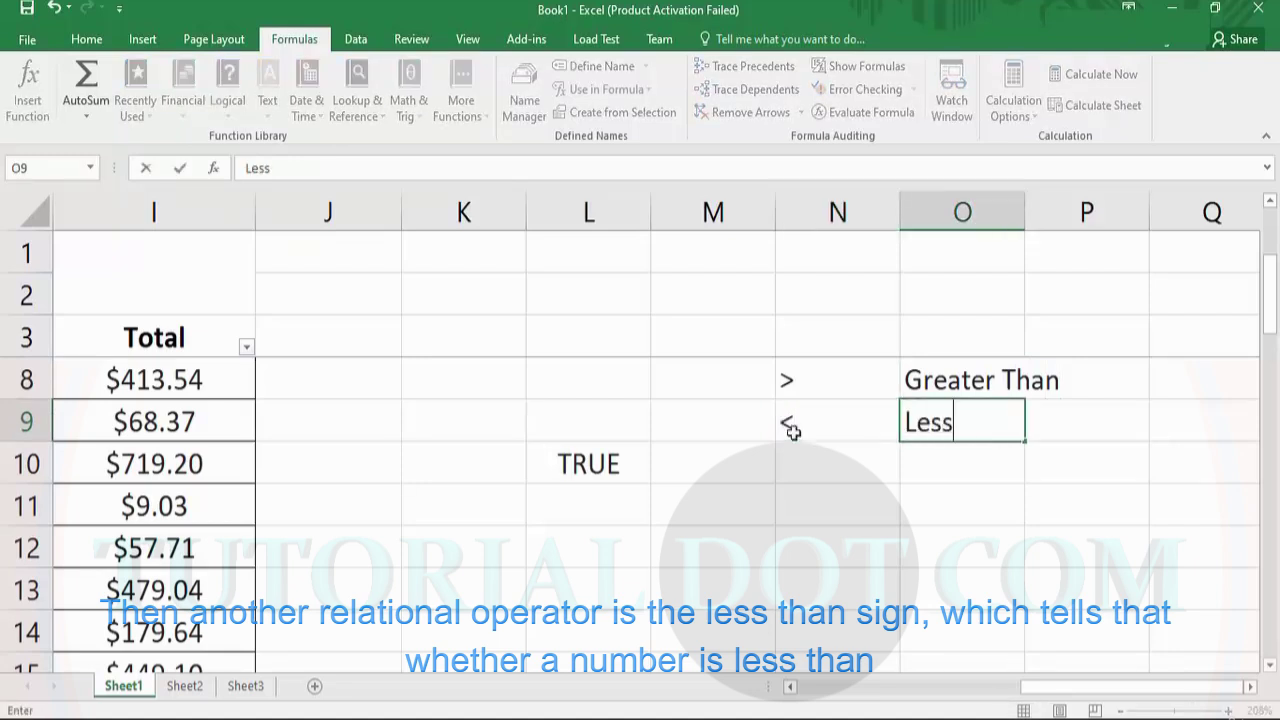
{"action": "type", "text": " Than"}
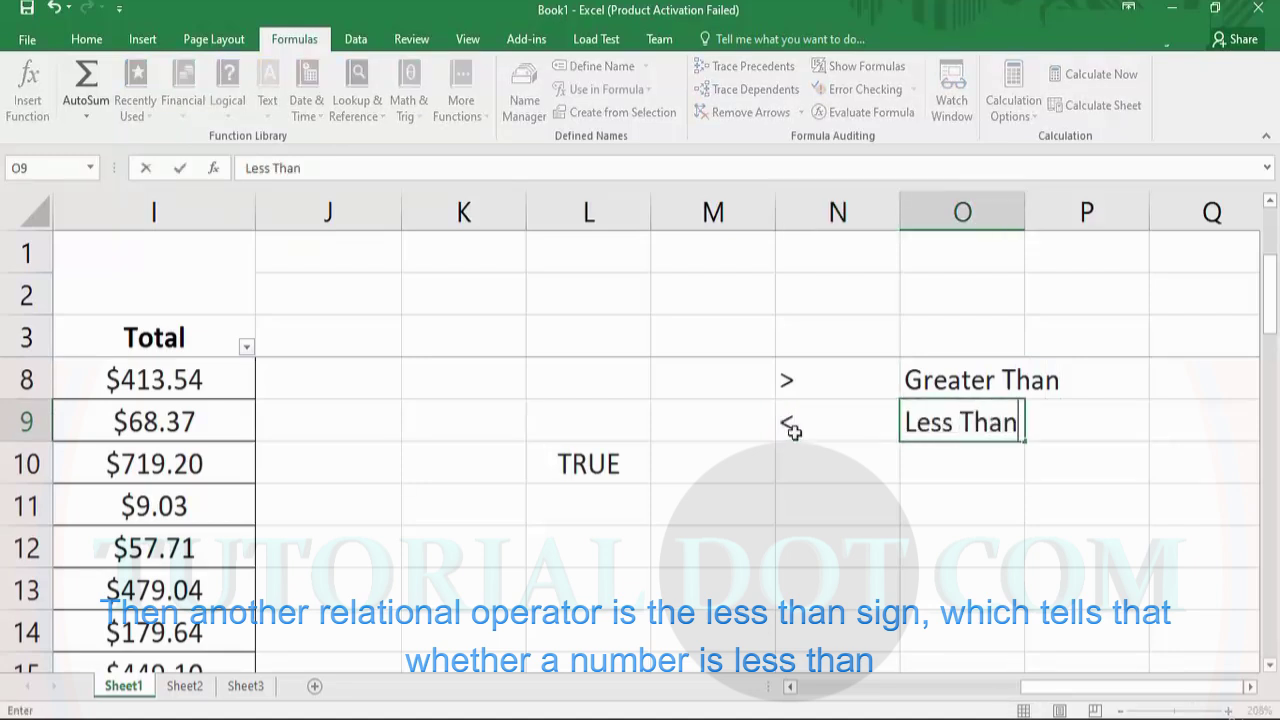
Enter the formula =2<3 in cell L11 to test whether 2 is less than 3
{"action": "left_click", "coordinate": [612, 517]}
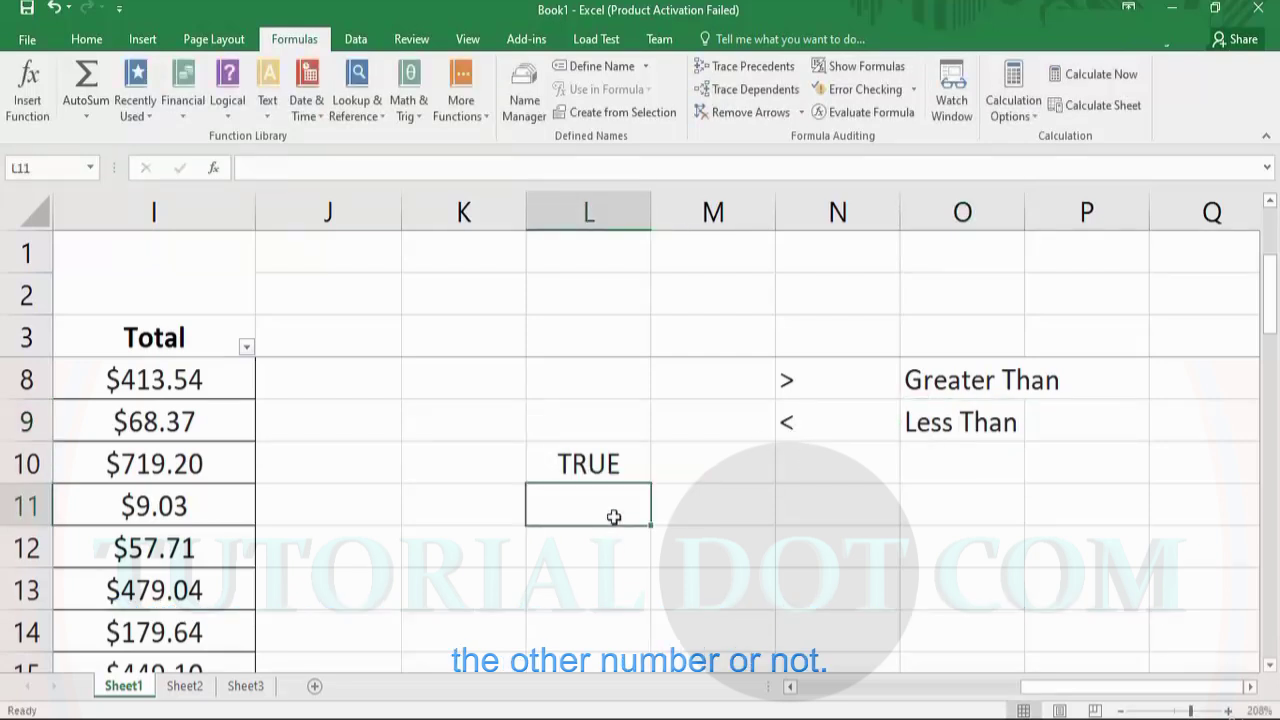
{"action": "type", "text": "="}
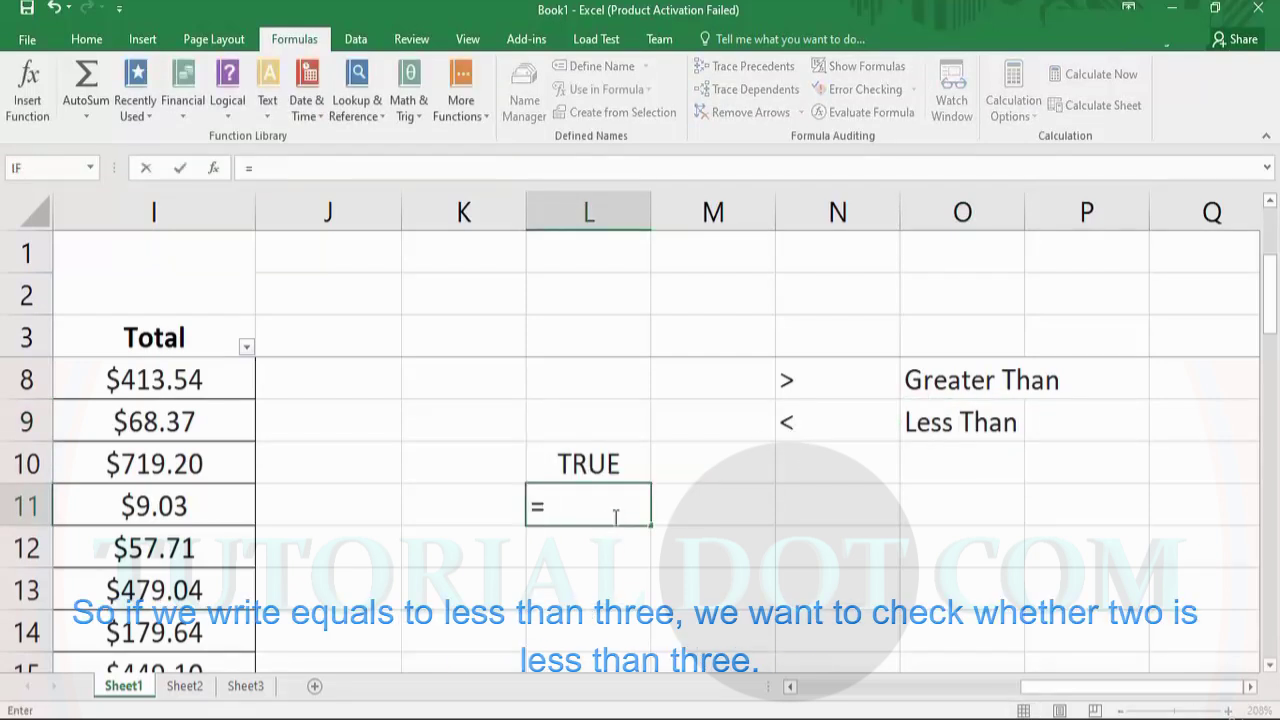
{"action": "type", "text": "2<"}
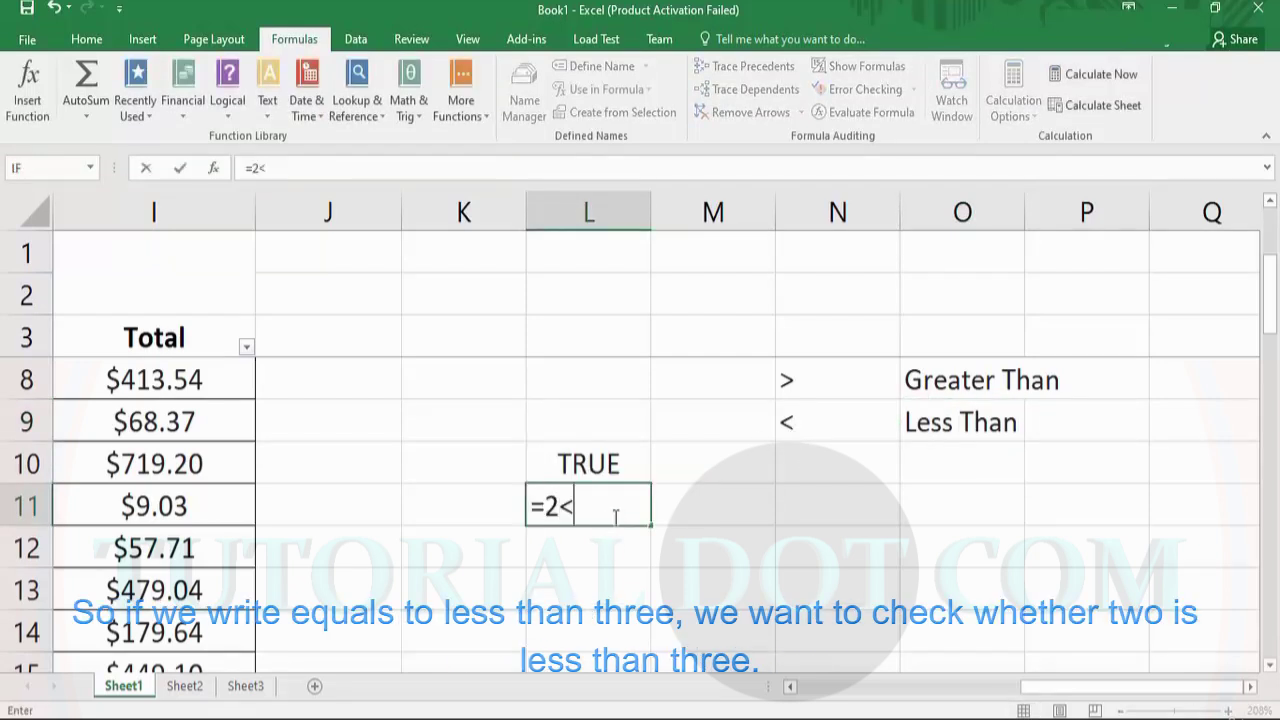
{"action": "type", "text": "3"}
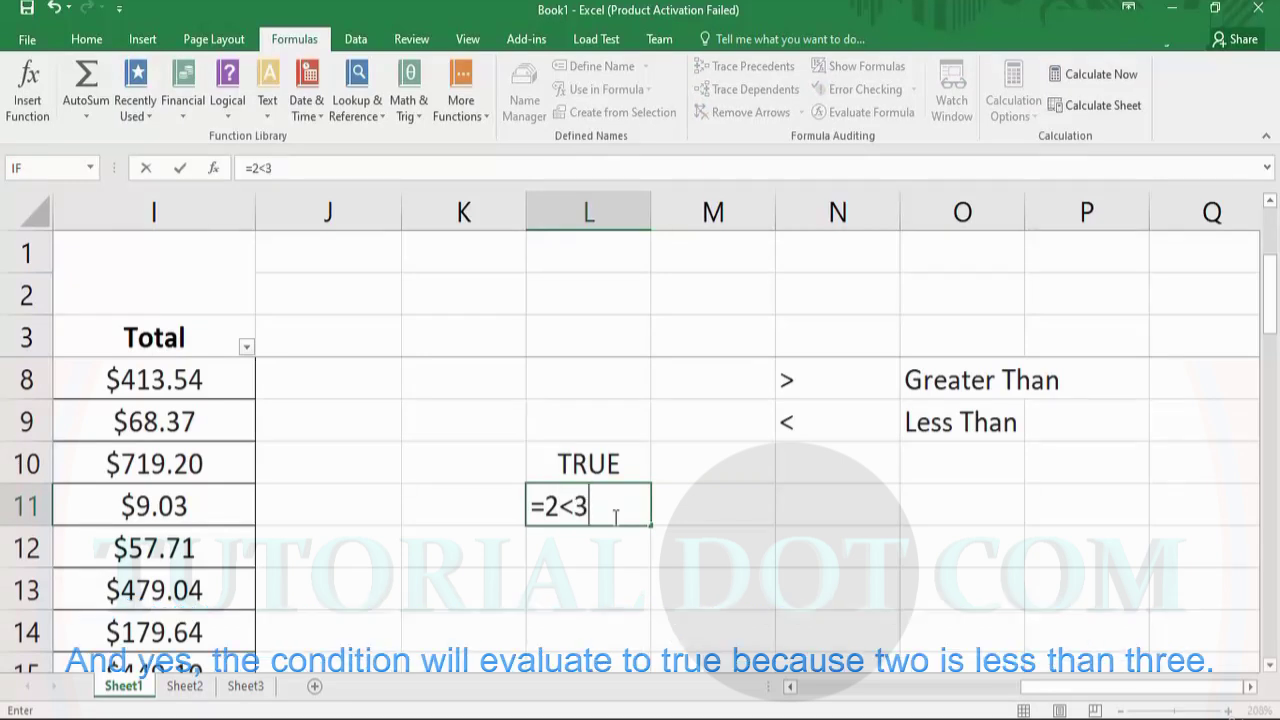
{"action": "key", "text": "Return"}
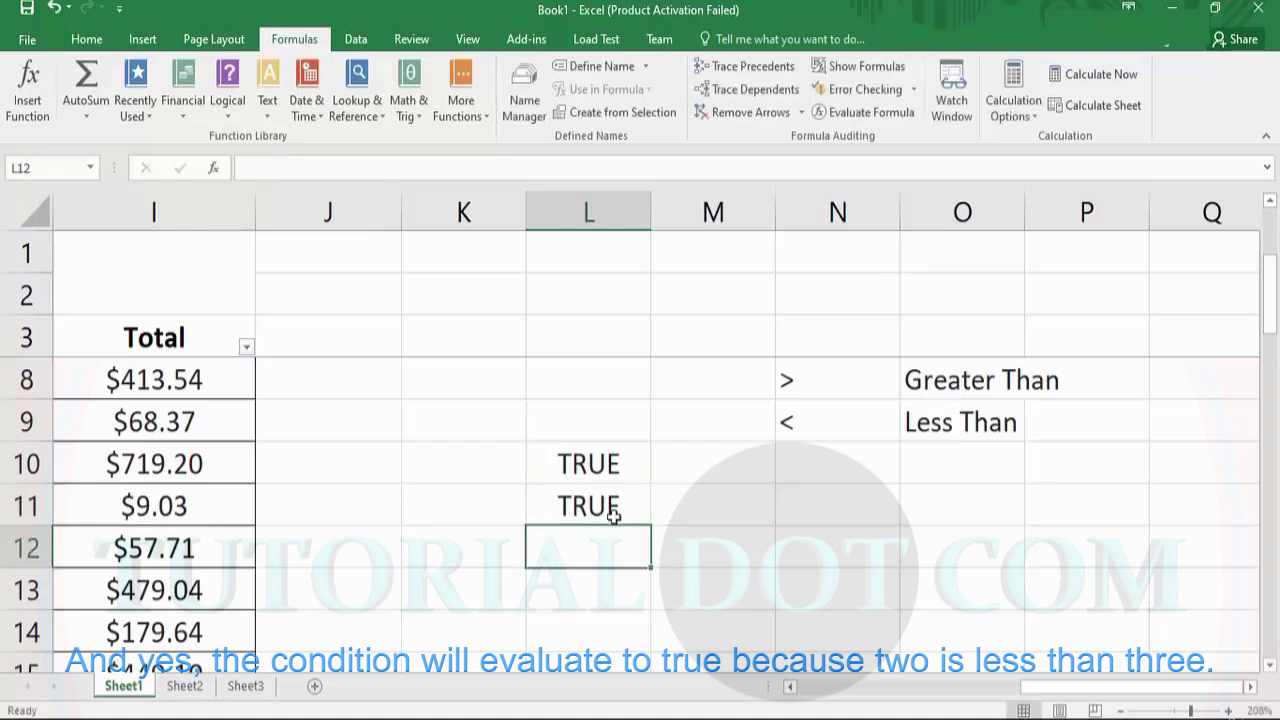
Add the >= operator in cell N10 and the <= operator in cell N11 of the operator list
{"action": "left_click", "coordinate": [827, 480]}
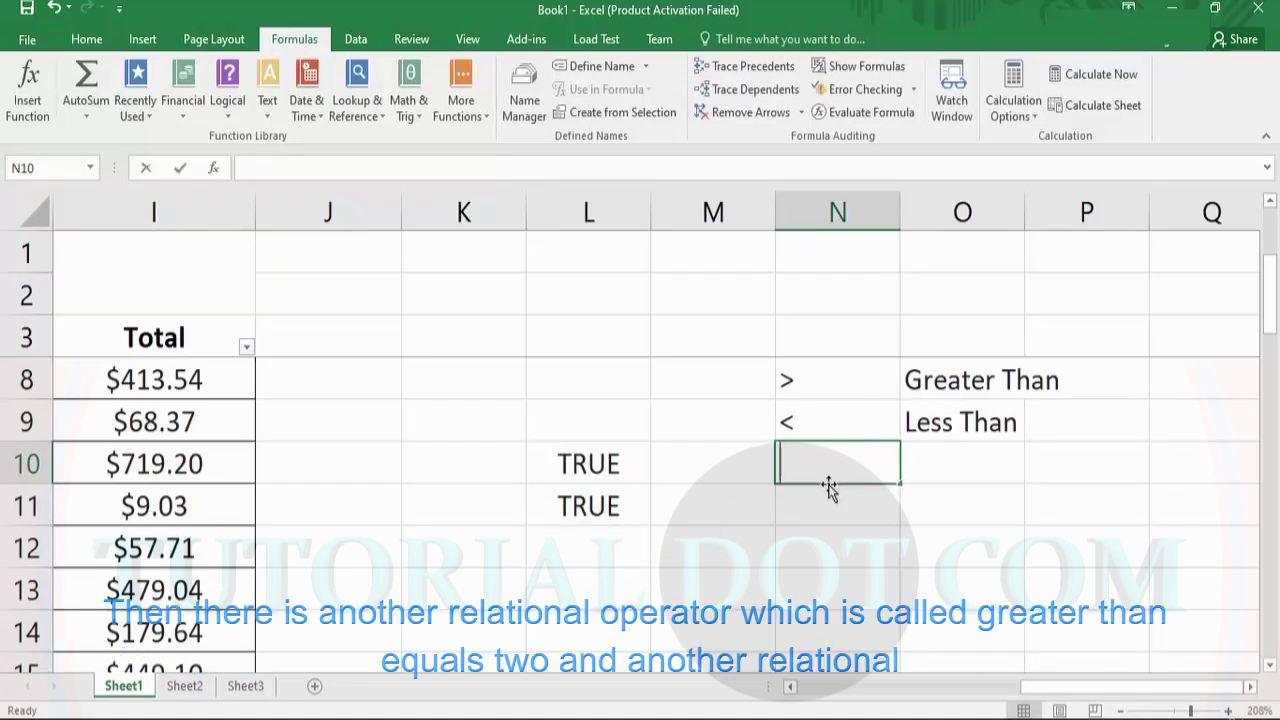
{"action": "type", "text": ">="}
{"action": "key", "text": "Tab"}
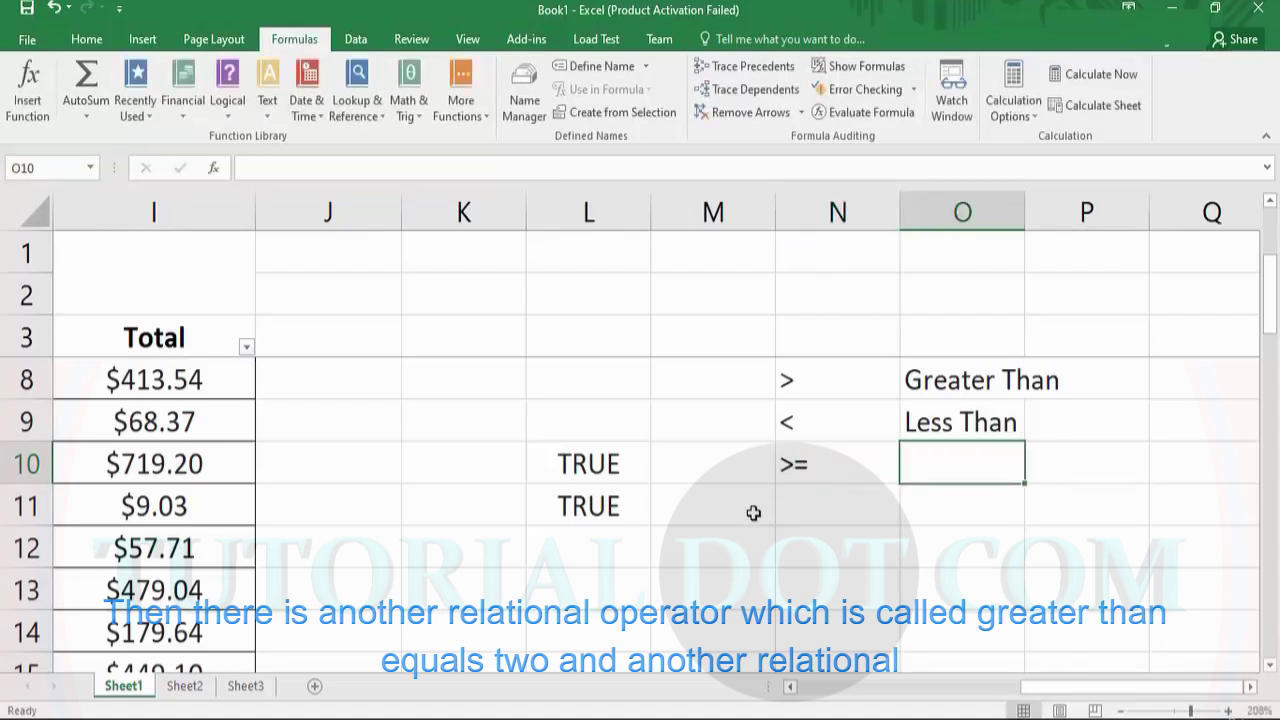
{"action": "left_click", "coordinate": [796, 507]}
{"action": "type", "text": "<="}
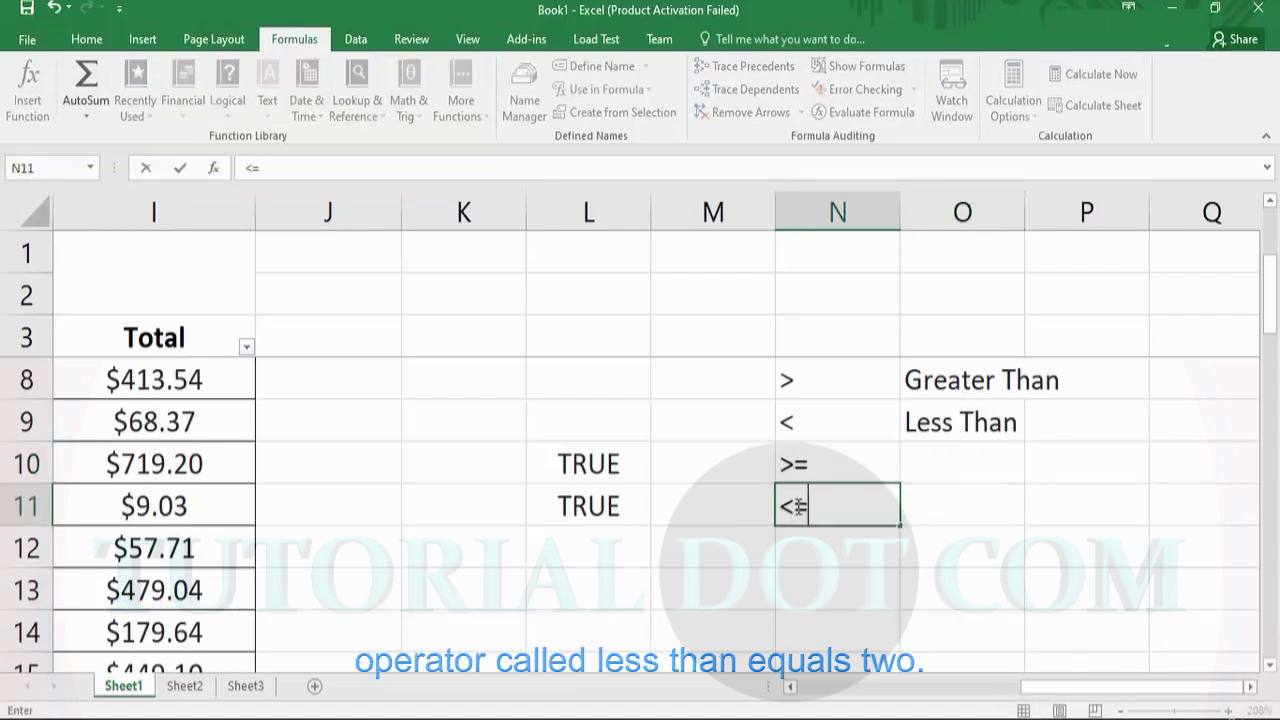
Enter the formula =3>=3 in cell L12 to test the greater-than-or-equal comparison
{"action": "left_click", "coordinate": [627, 546]}
{"action": "type", "text": "="}
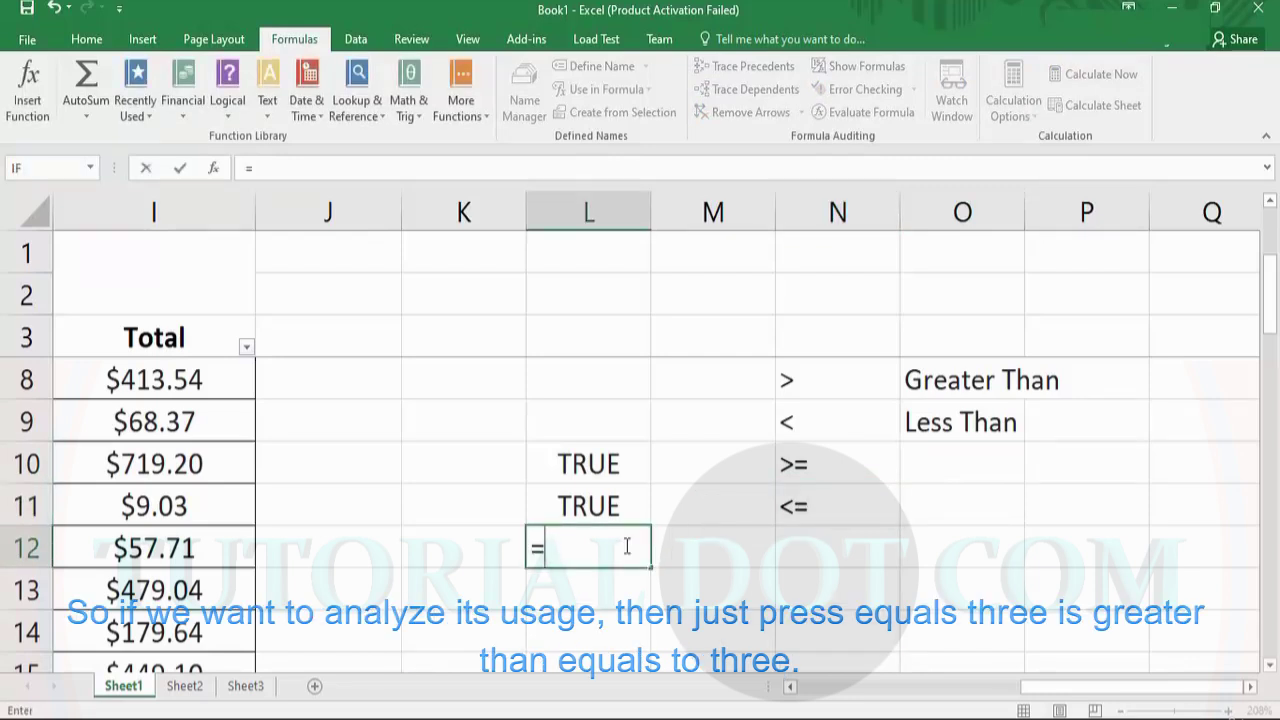
{"action": "type", "text": "3>=3"}
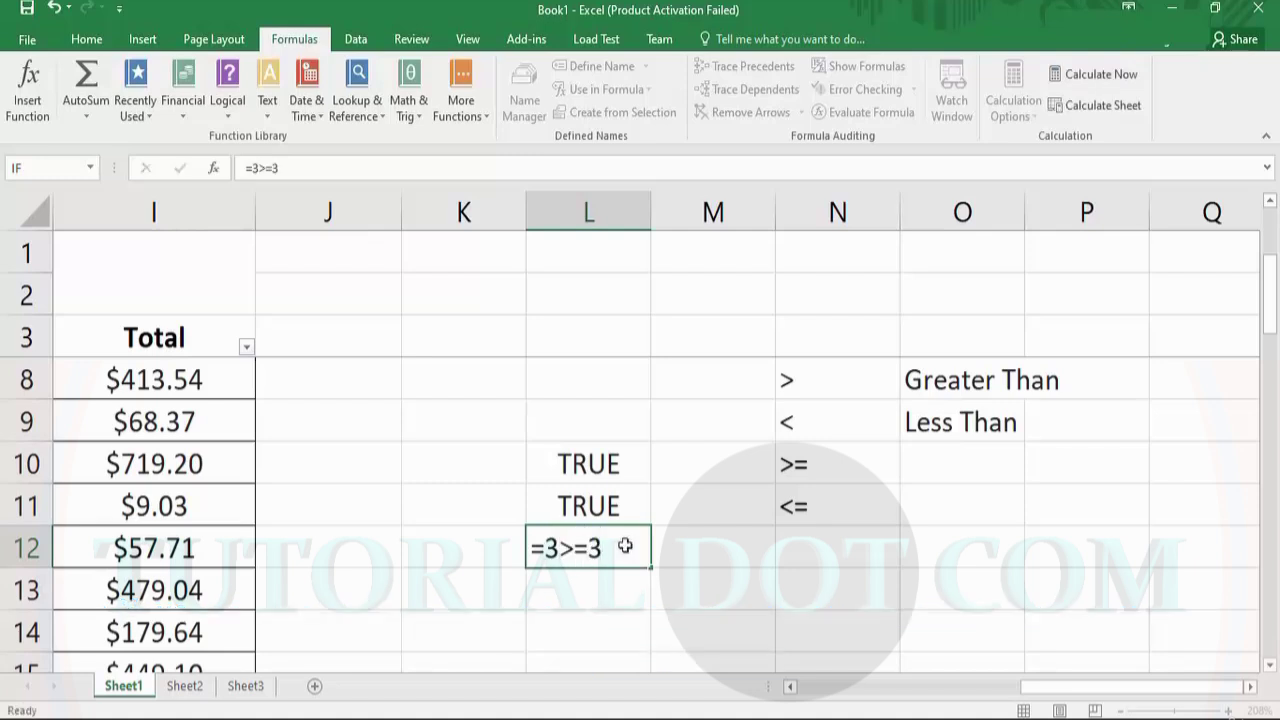
{"action": "key", "text": "Return"}
{"action": "left_click", "coordinate": [625, 546]}
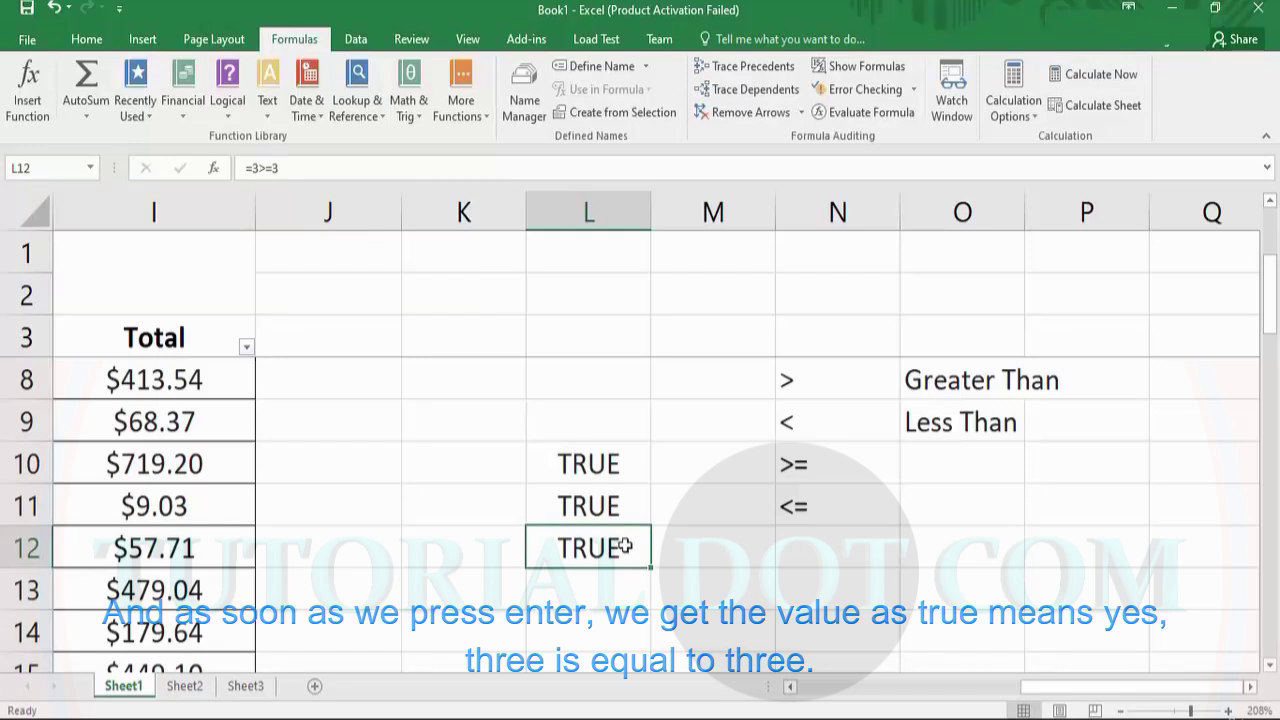
Enter the formula =2<=4 in cell L13 to test the less-than-or-equal comparison
{"action": "left_click", "coordinate": [624, 591]}
{"action": "type", "text": "="}
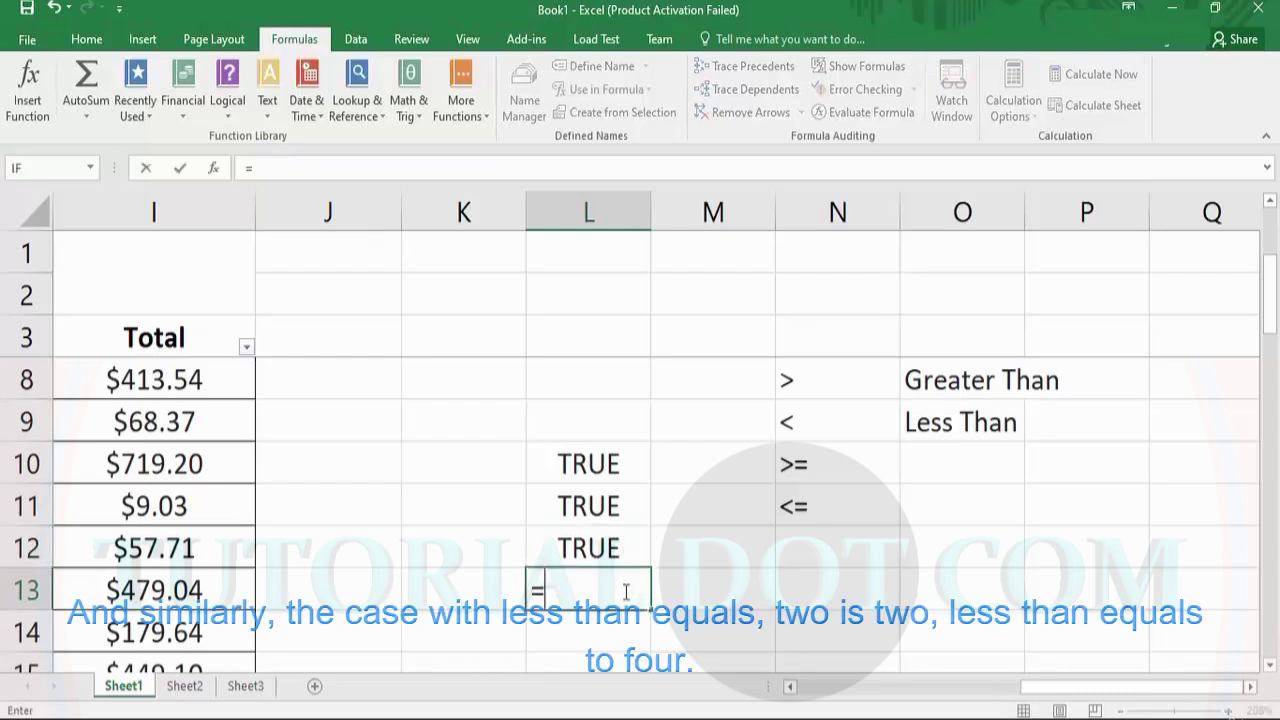
{"action": "type", "text": "2<=4"}
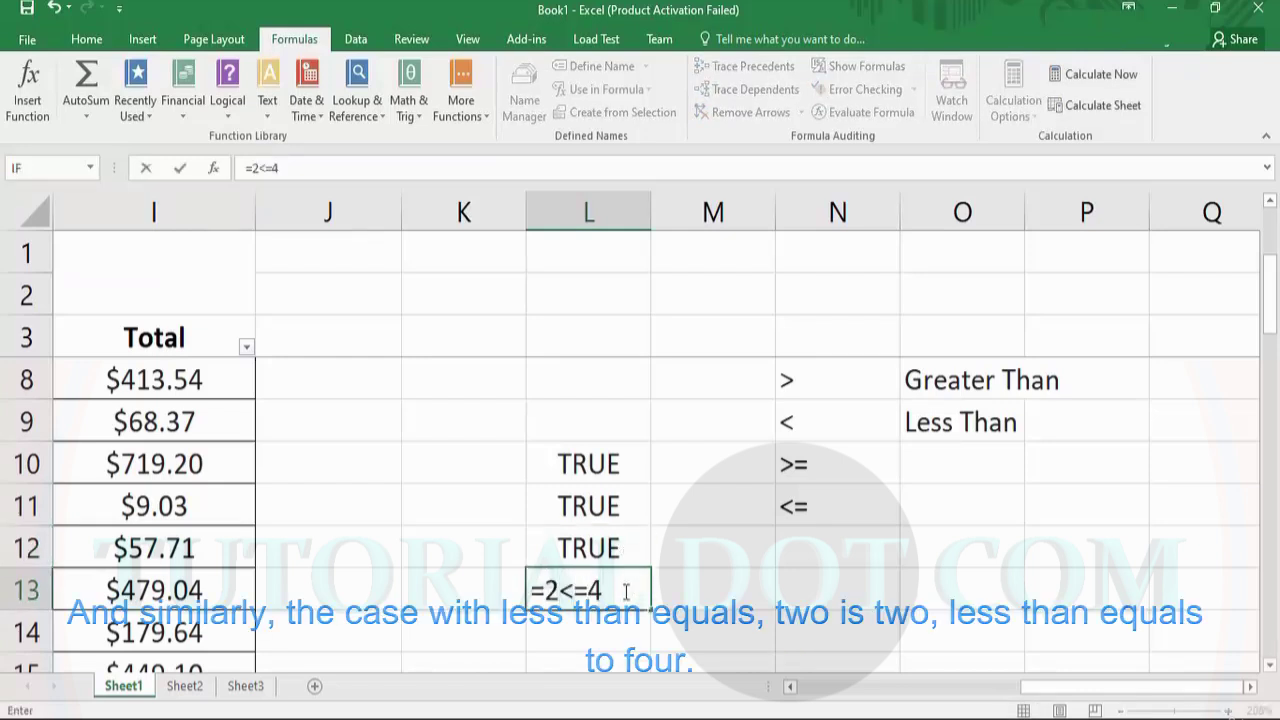
{"action": "key", "text": "Return"}
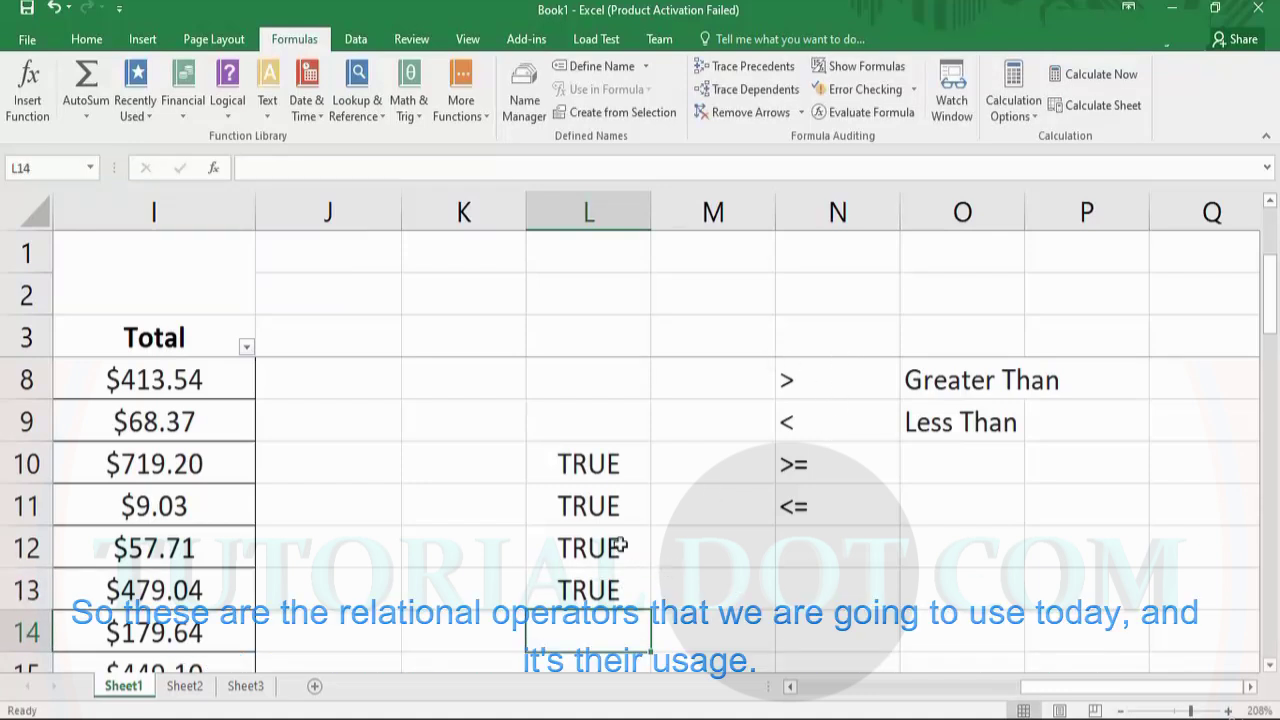
{"action": "left_click", "coordinate": [531, 457]}
{"action": "left_click_drag", "start_coordinate": [1272, 295], "coordinate": [1275, 388]}
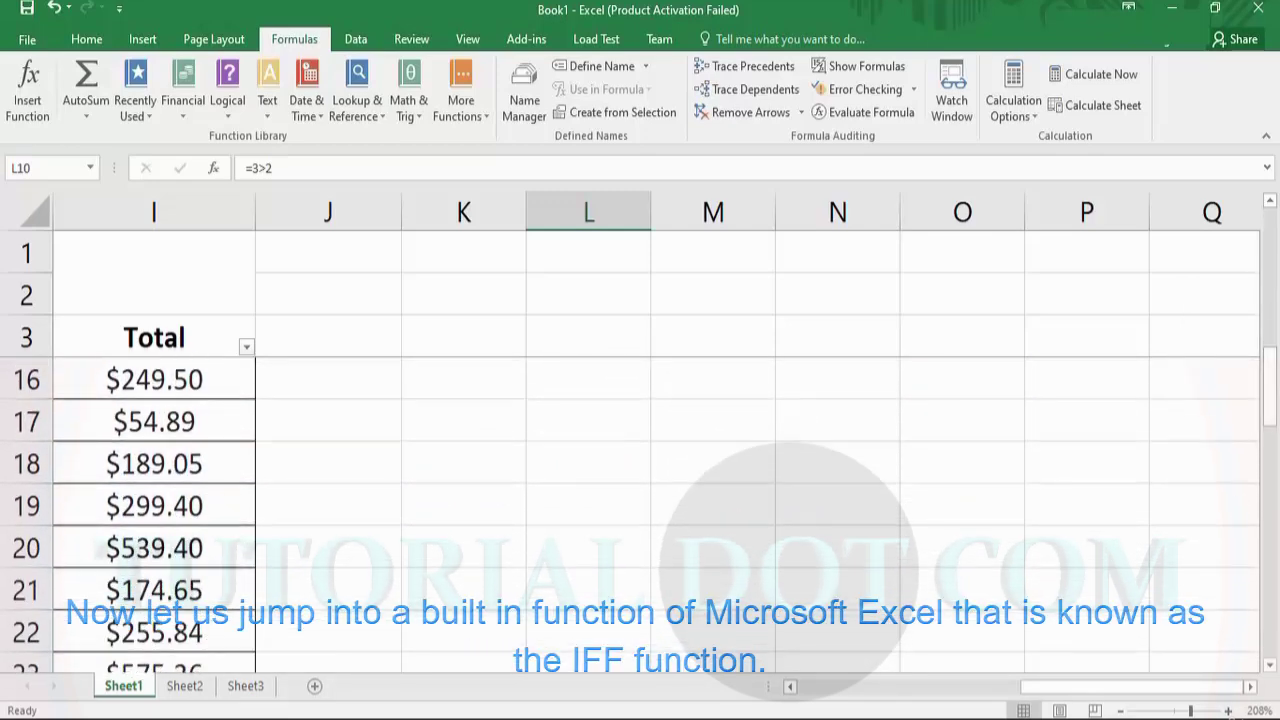
Search the function library for "if" and insert the IF function into cell K21 beside the data table
{"action": "left_click_drag", "start_coordinate": [1194, 711], "coordinate": [1174, 711]}
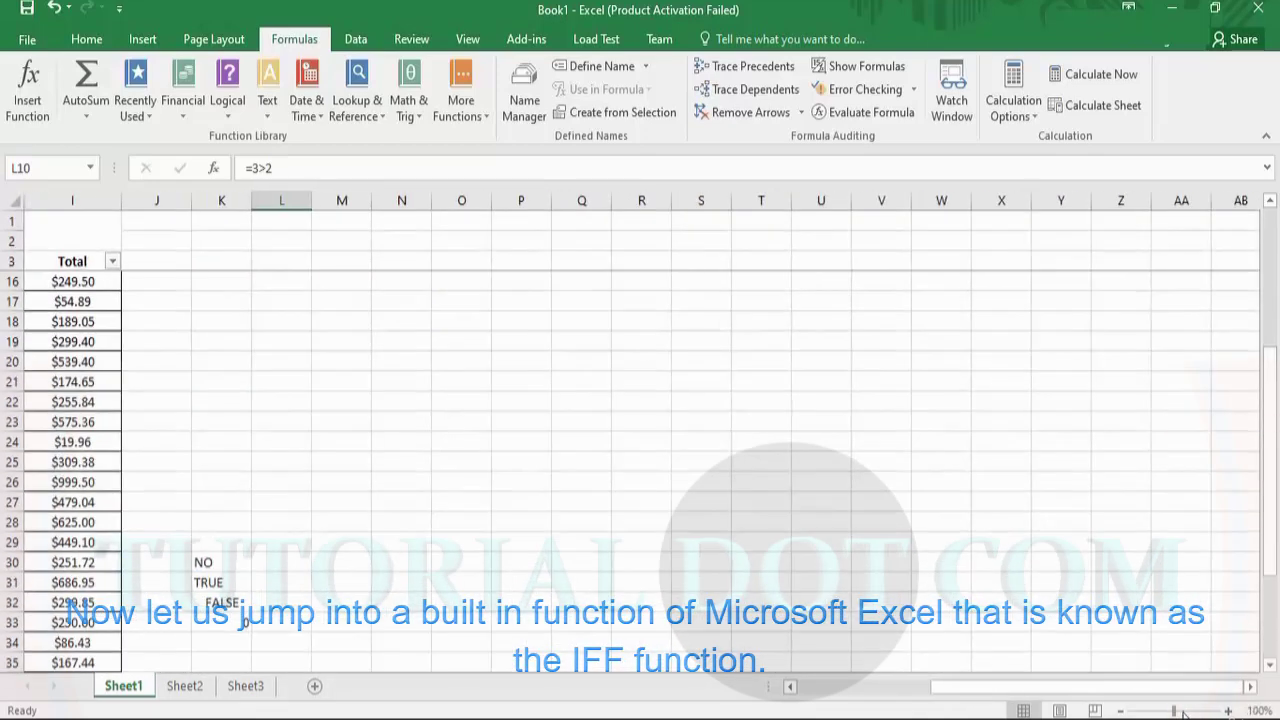
{"action": "left_click_drag", "start_coordinate": [1060, 687], "coordinate": [883, 600]}
{"action": "left_click", "coordinate": [772, 389]}
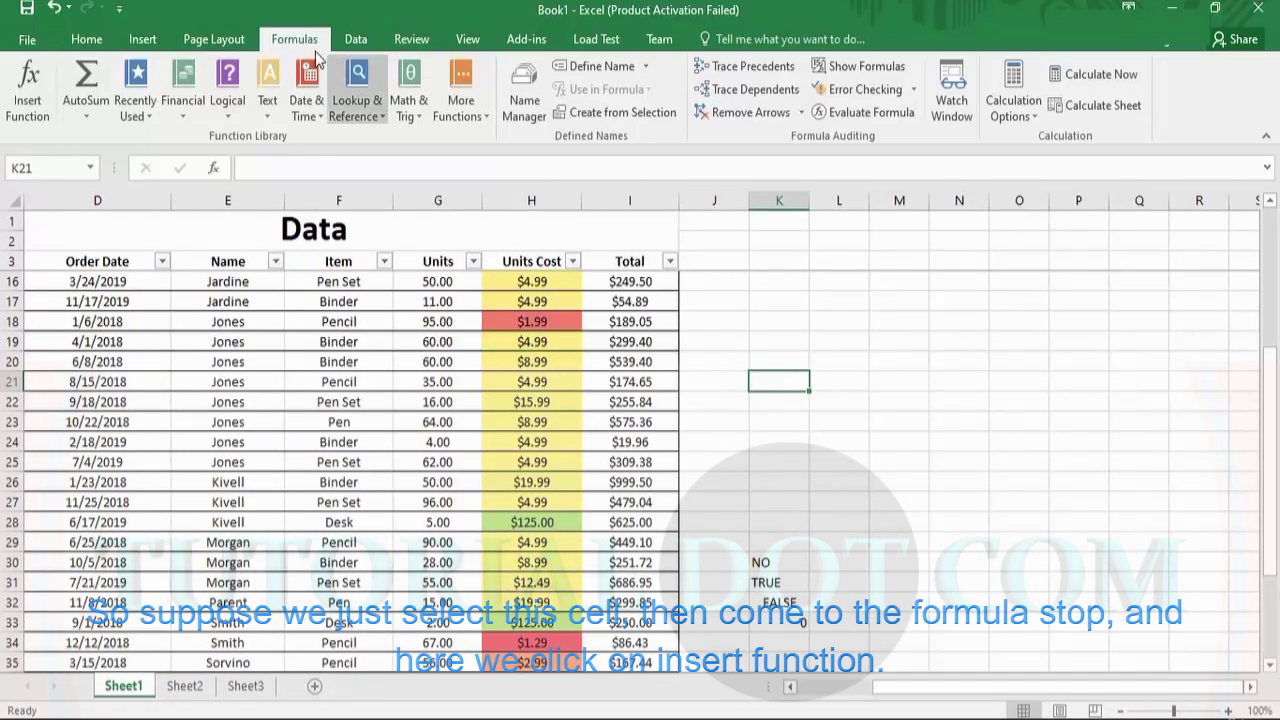
{"action": "left_click", "coordinate": [27, 108]}
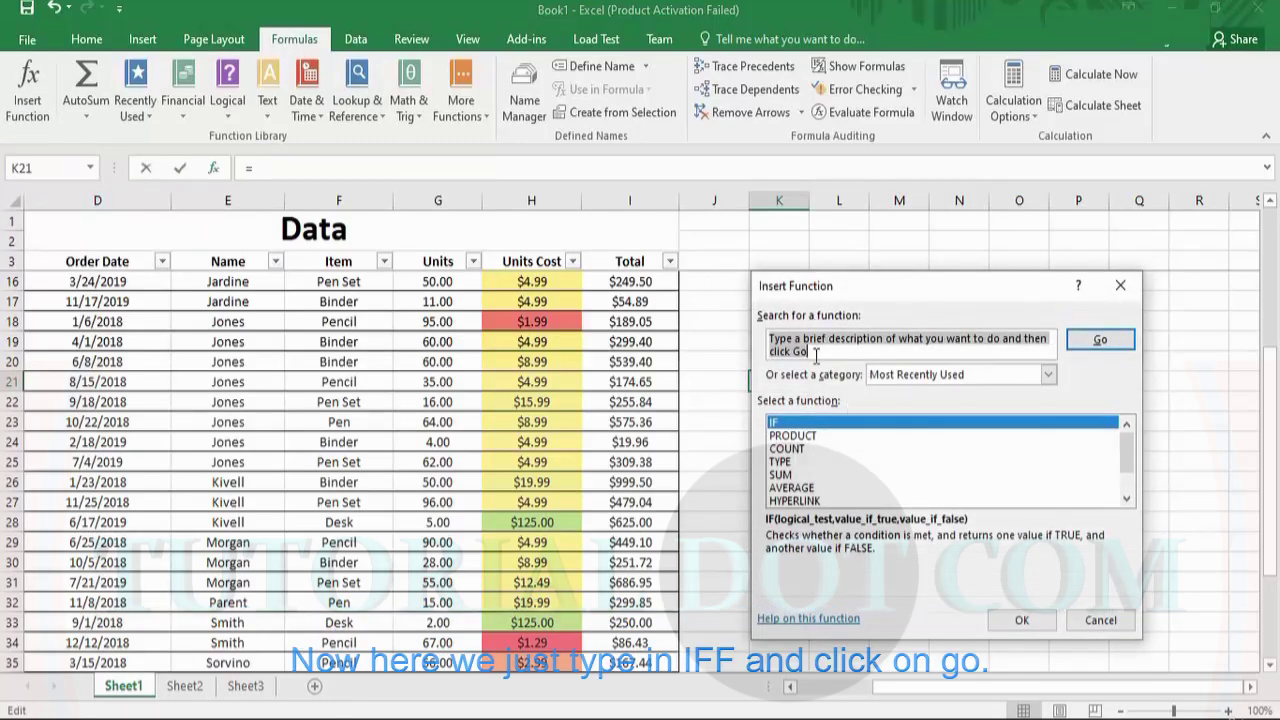
{"action": "type", "text": "if"}
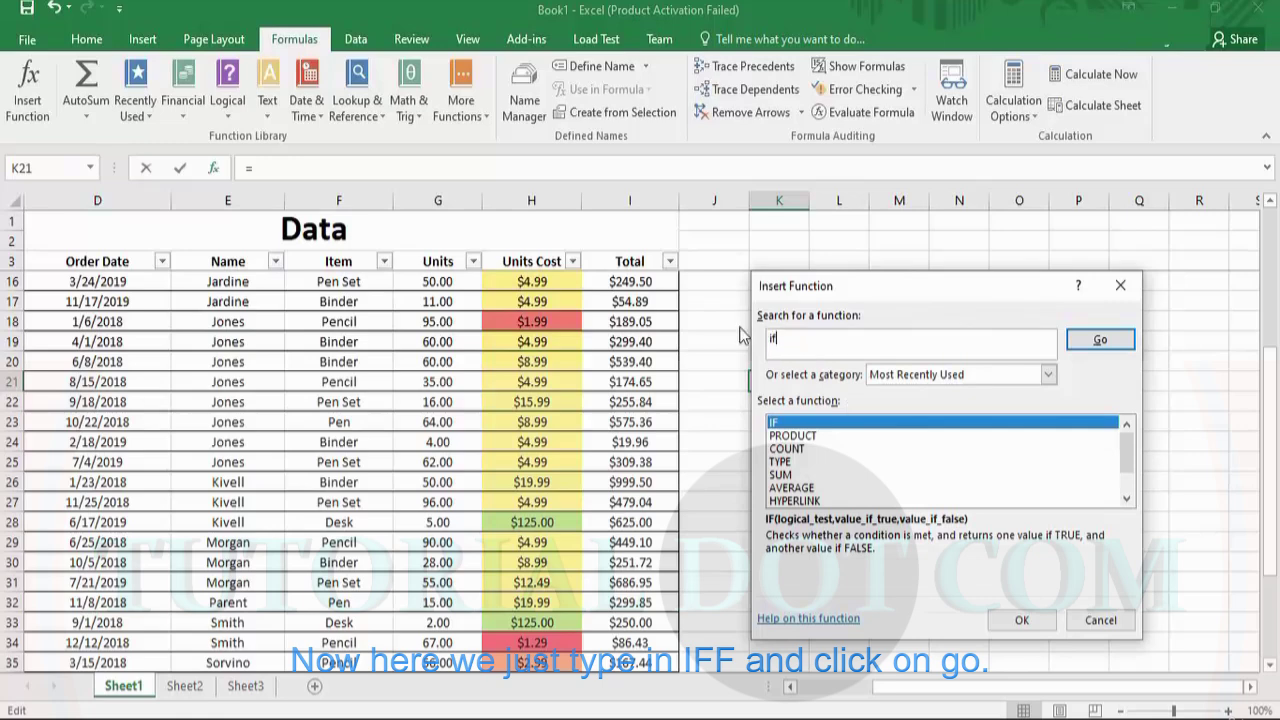
{"action": "left_click", "coordinate": [1100, 340]}
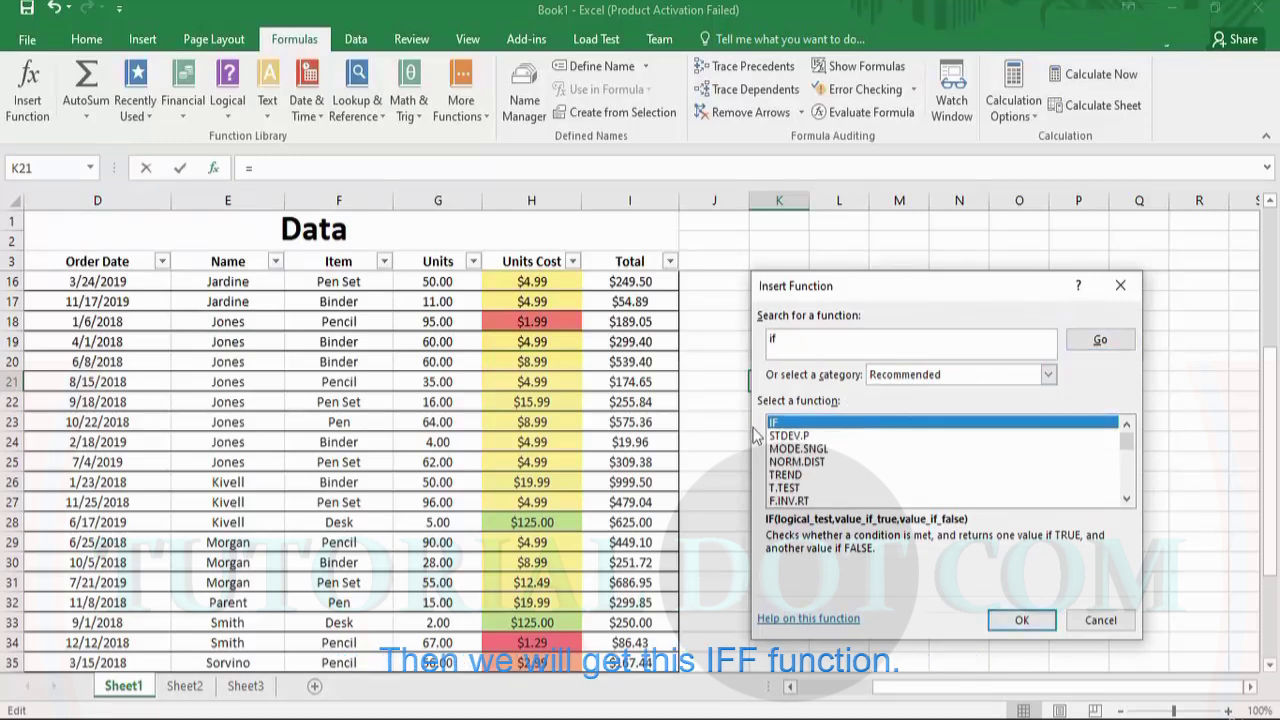
{"action": "left_click", "coordinate": [1017, 622]}
{"action": "left_click_drag", "start_coordinate": [818, 328], "coordinate": [602, 191]}
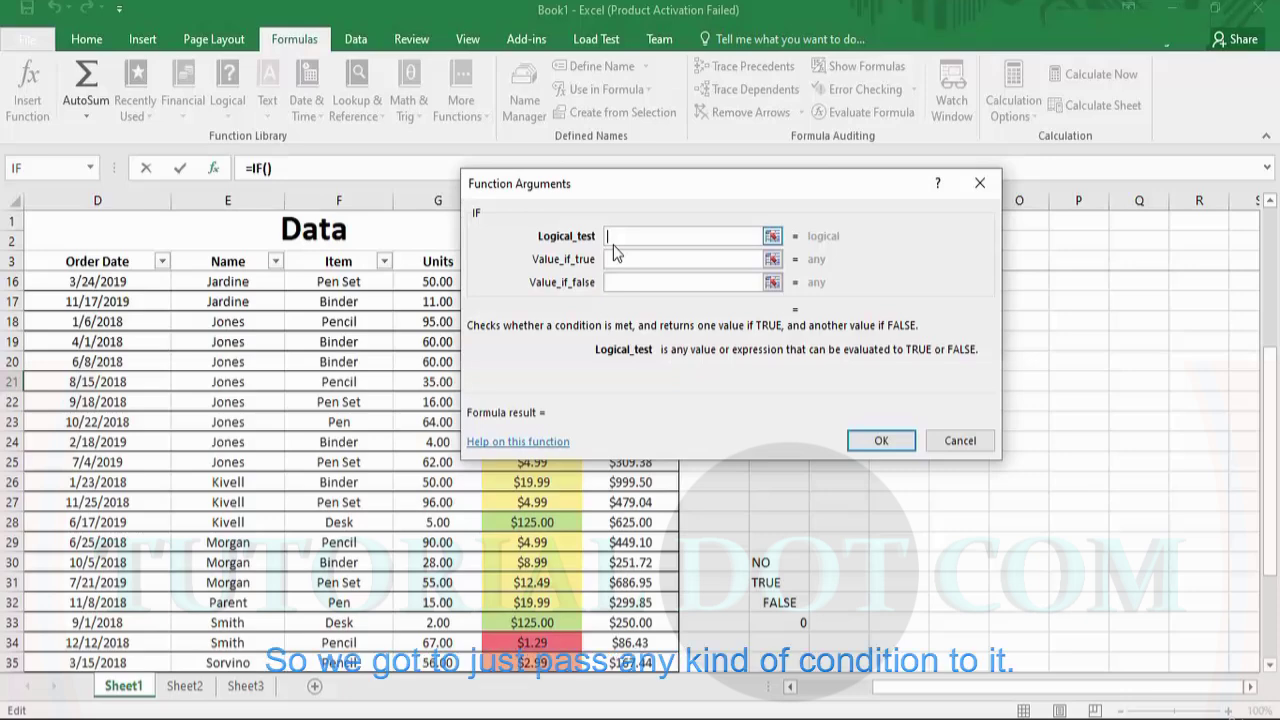
Complete K21's IF function with the logical test 3>2, returning Yes if true and No if false, and review the quoted words in its formula
{"action": "type", "text": "3"}
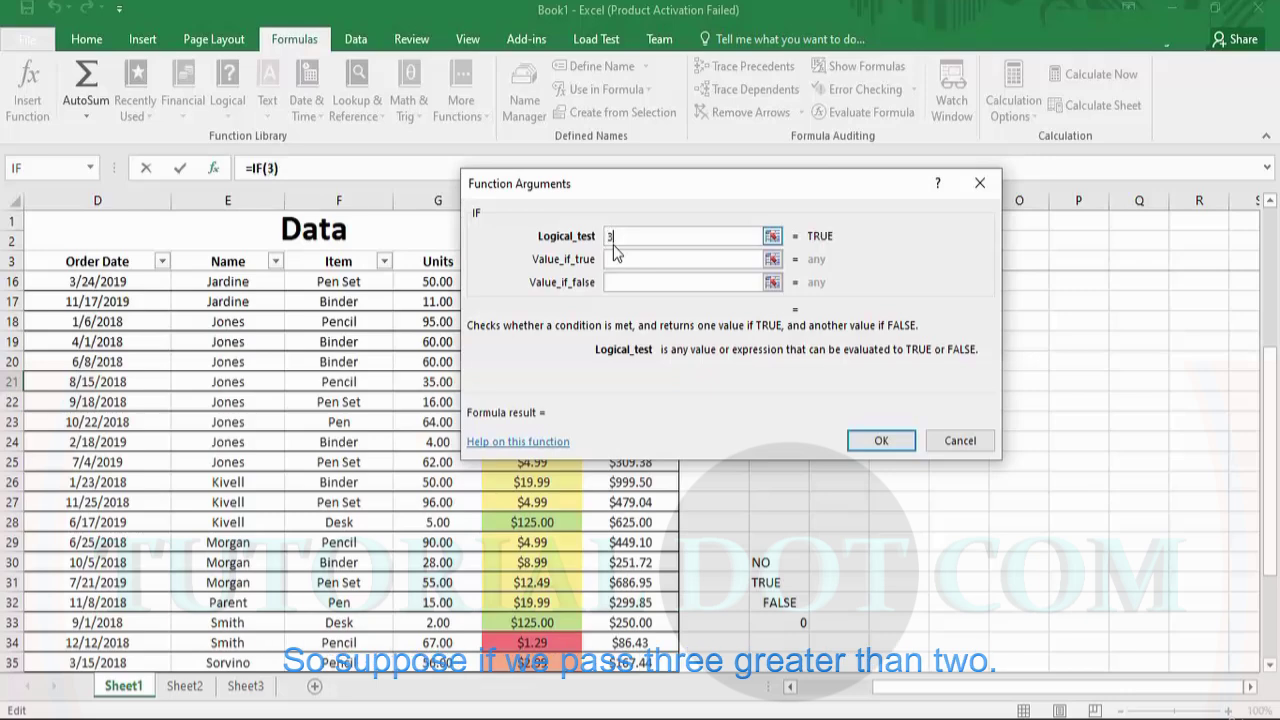
{"action": "type", "text": ">2"}
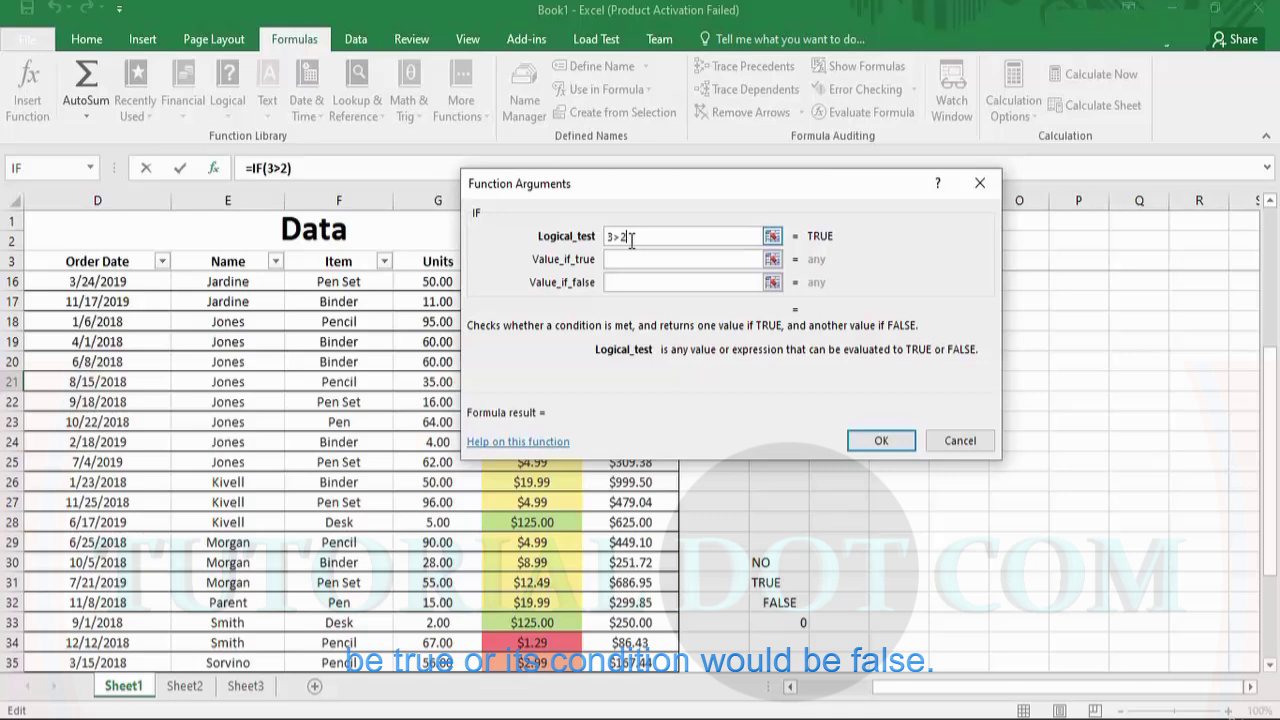
{"action": "left_click", "coordinate": [619, 259]}
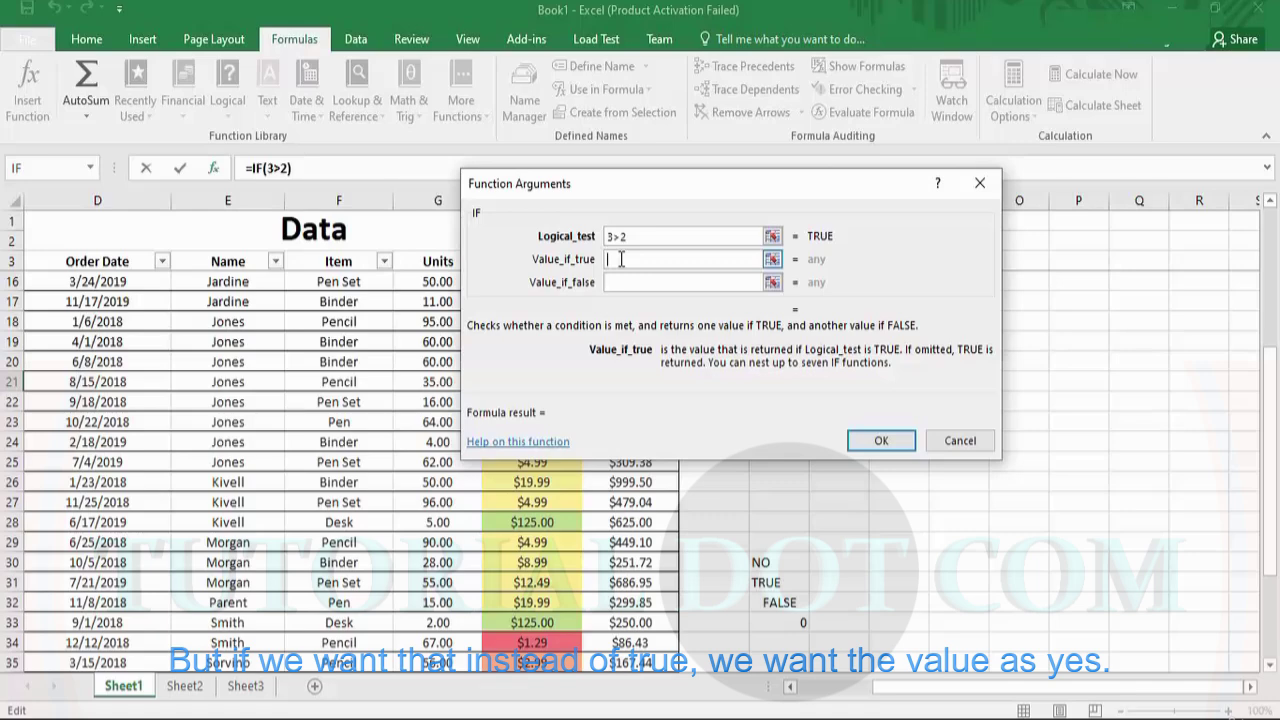
{"action": "type", "text": "Yes"}
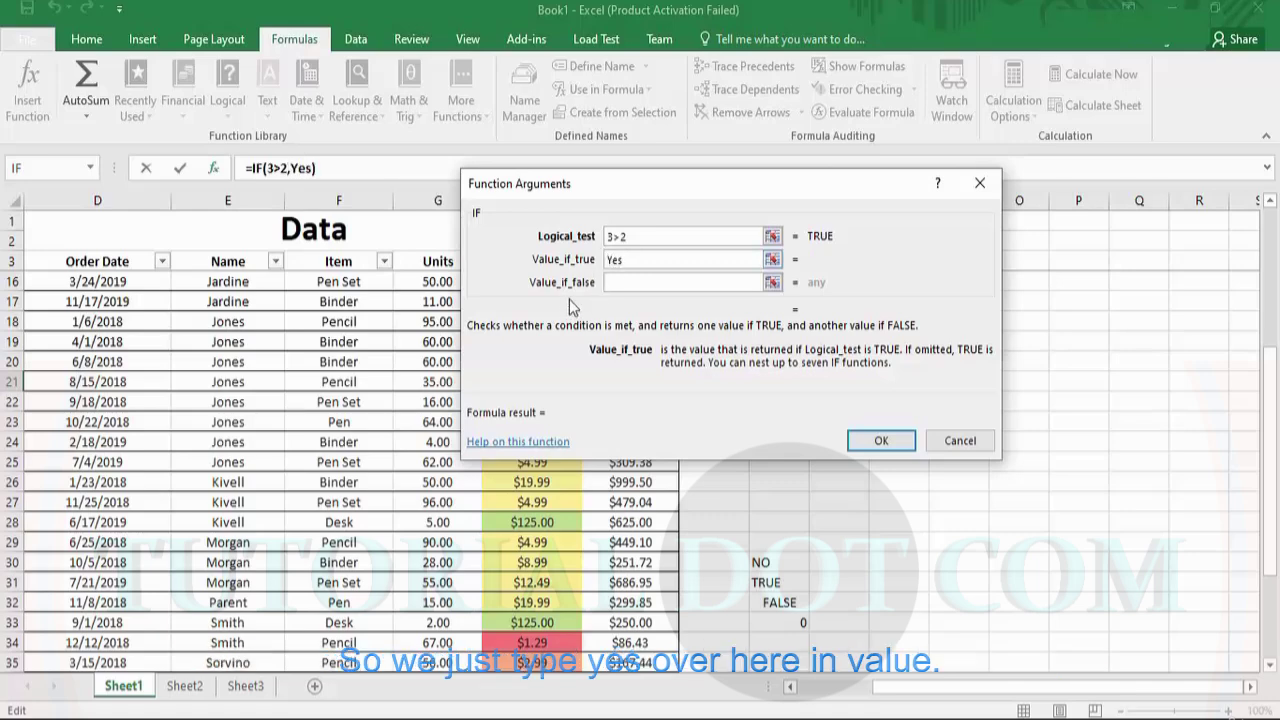
{"action": "left_click", "coordinate": [620, 282]}
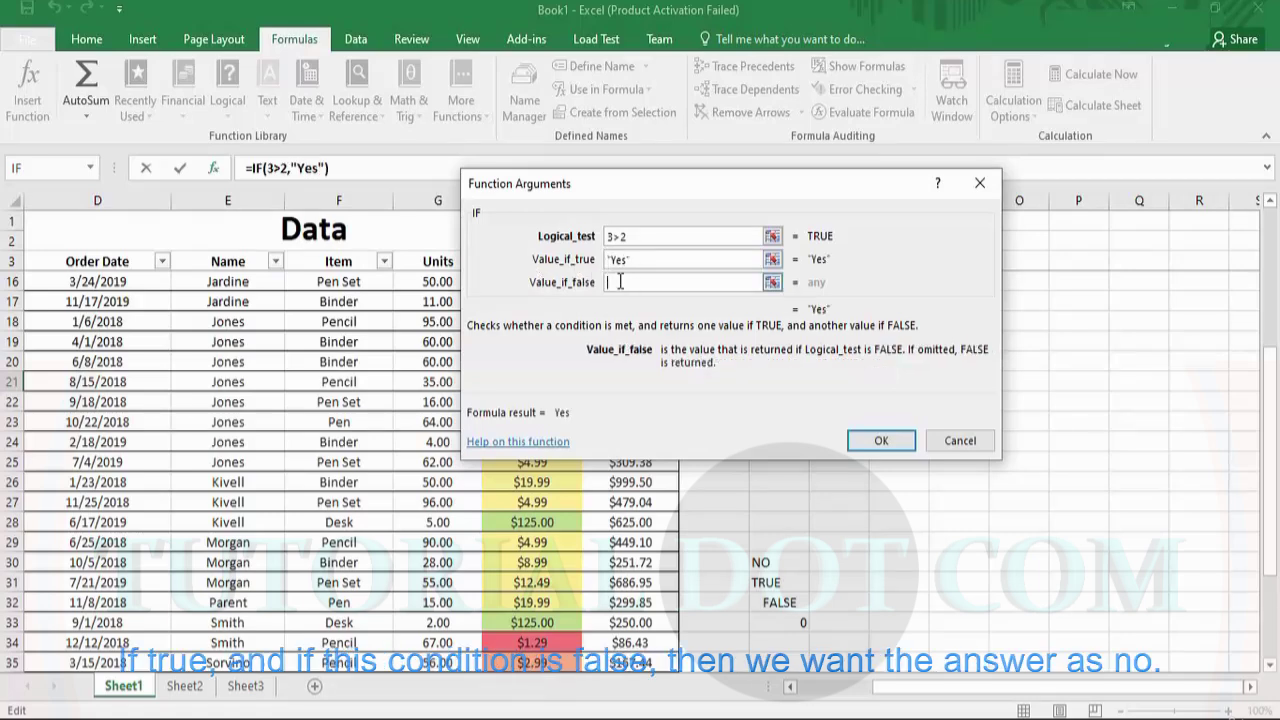
{"action": "type", "text": "No"}
{"action": "left_click_drag", "start_coordinate": [535, 295], "coordinate": [563, 295]}
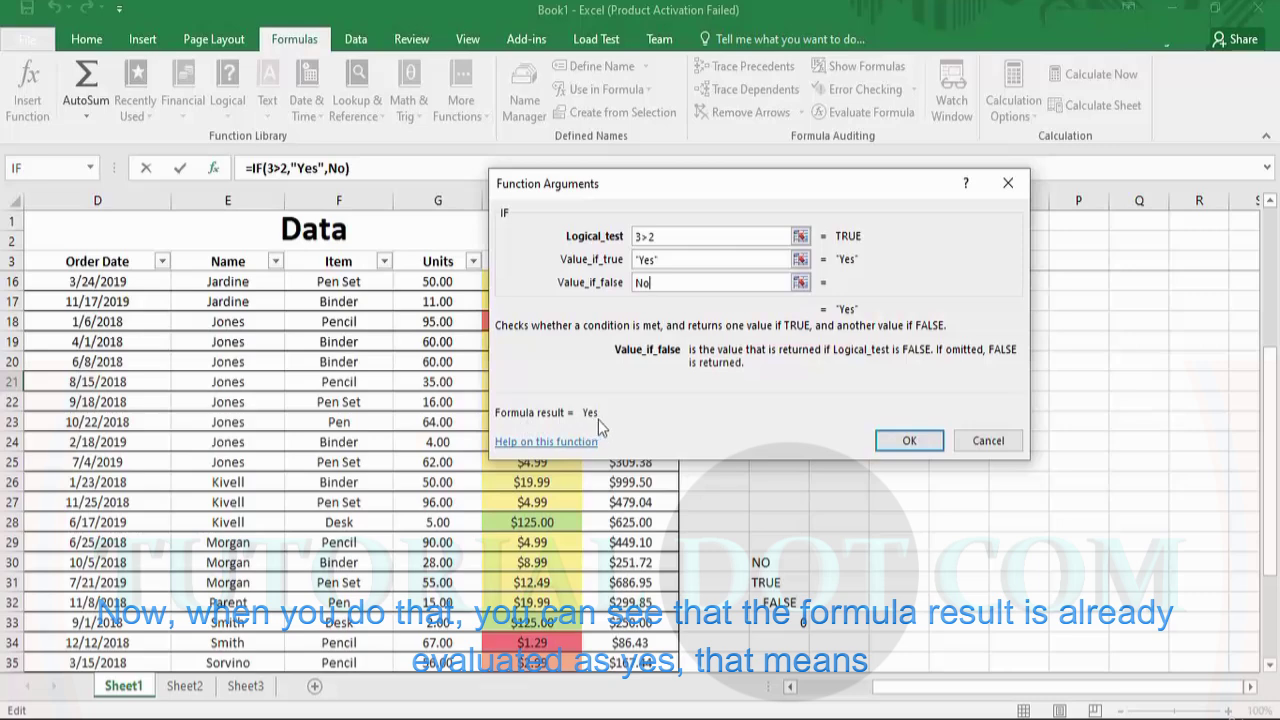
{"action": "left_click", "coordinate": [655, 238]}
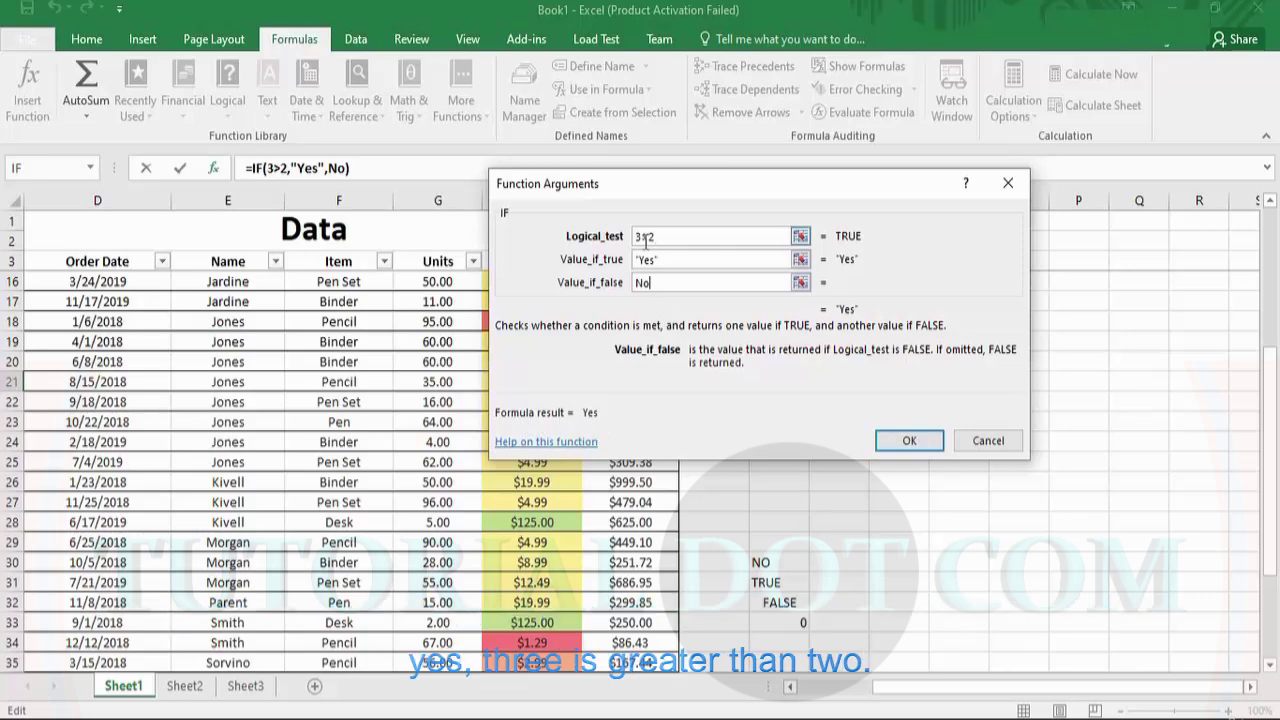
{"action": "left_click", "coordinate": [900, 440]}
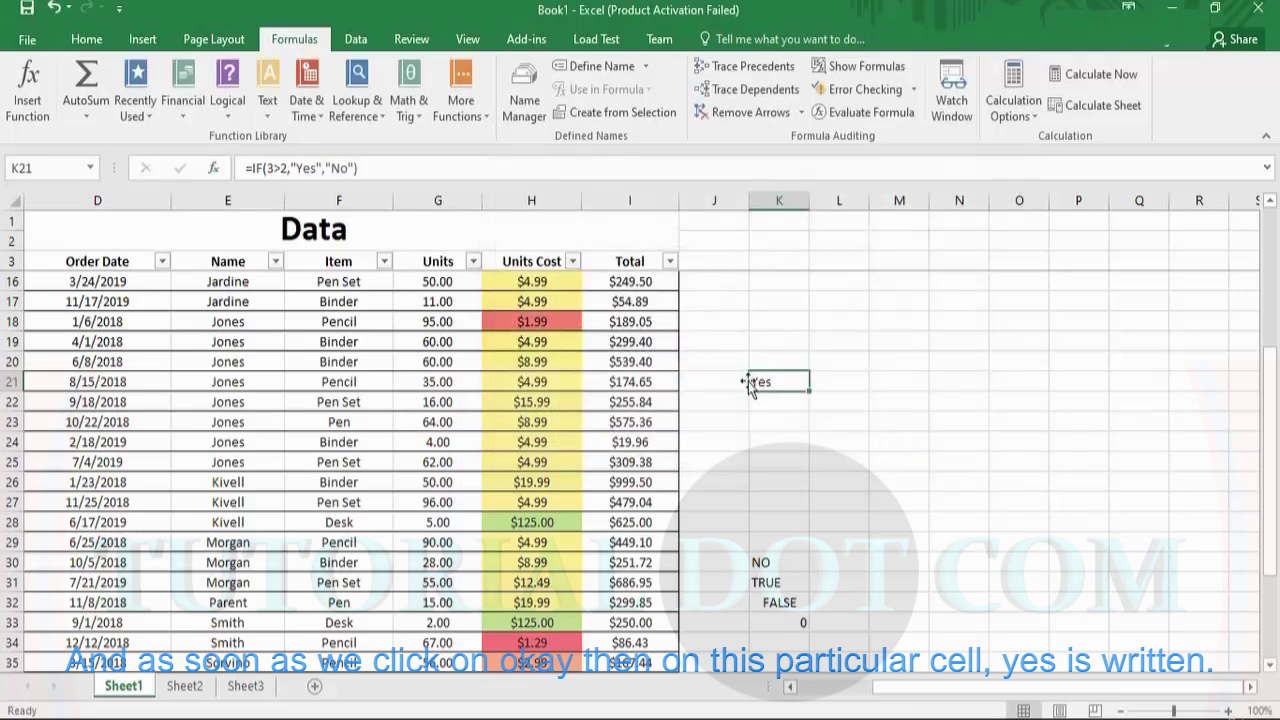
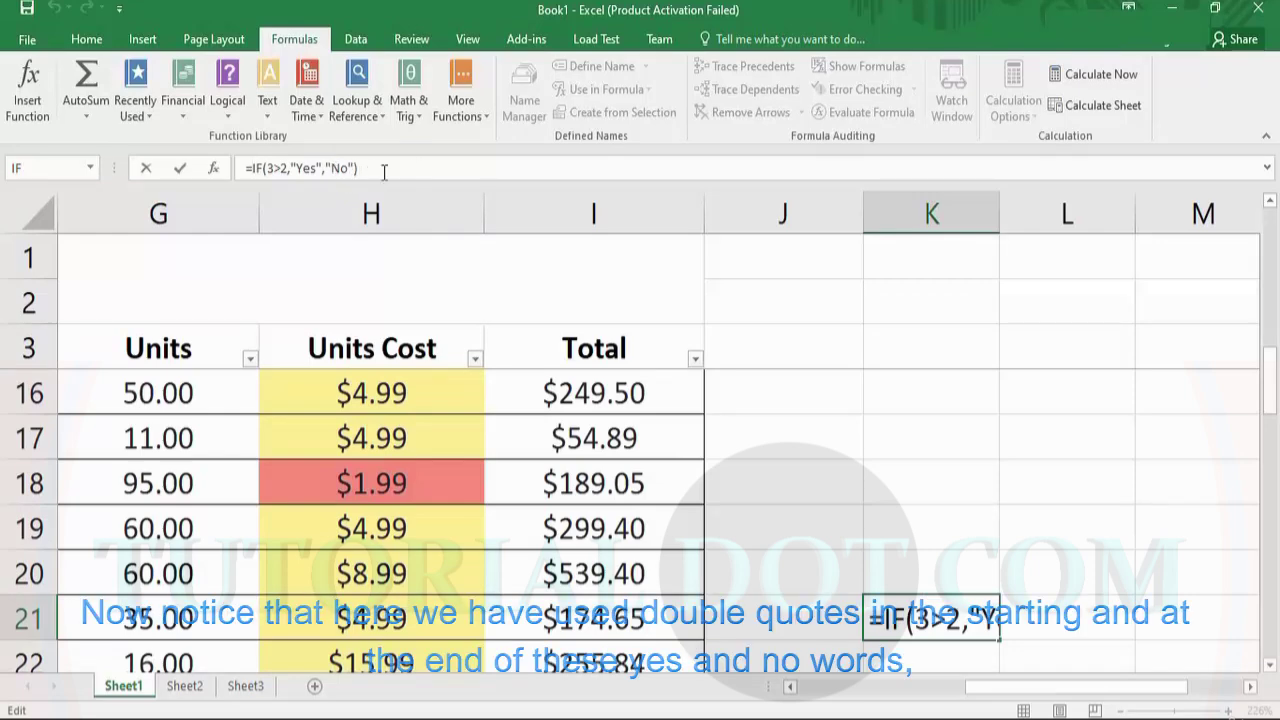
{"action": "left_click", "coordinate": [301, 169]}
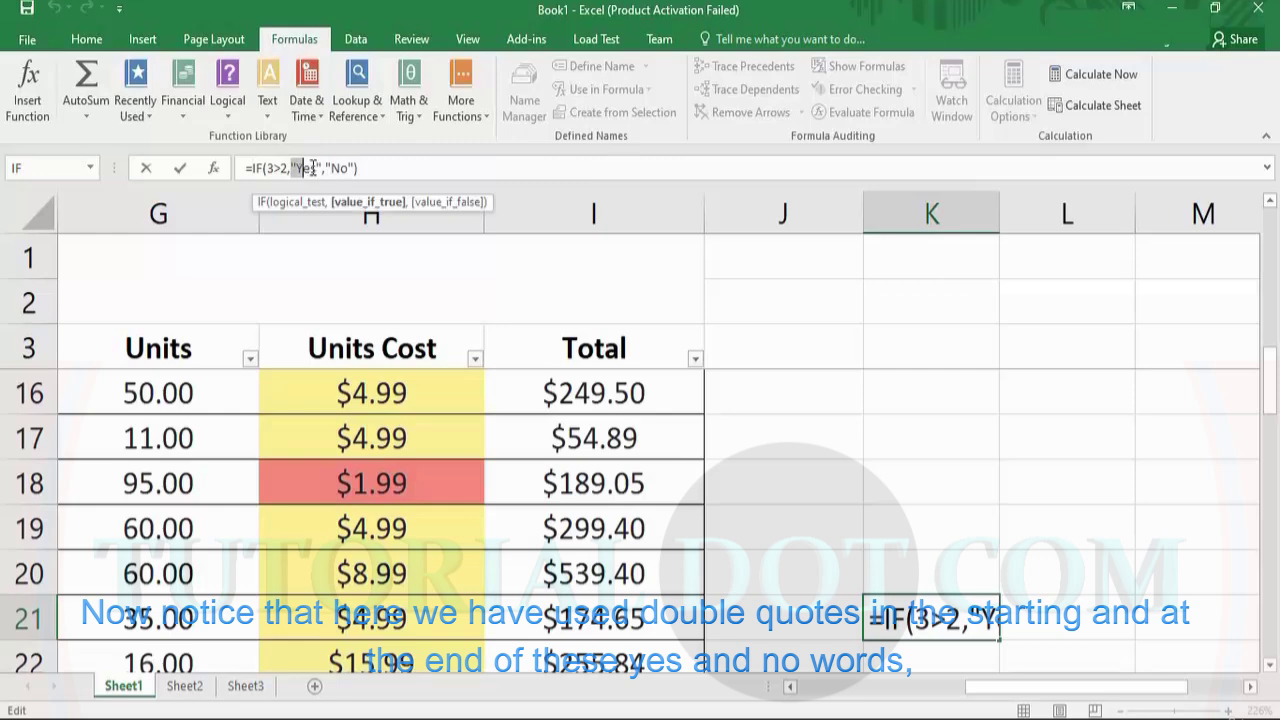
{"action": "left_click", "coordinate": [328, 169]}
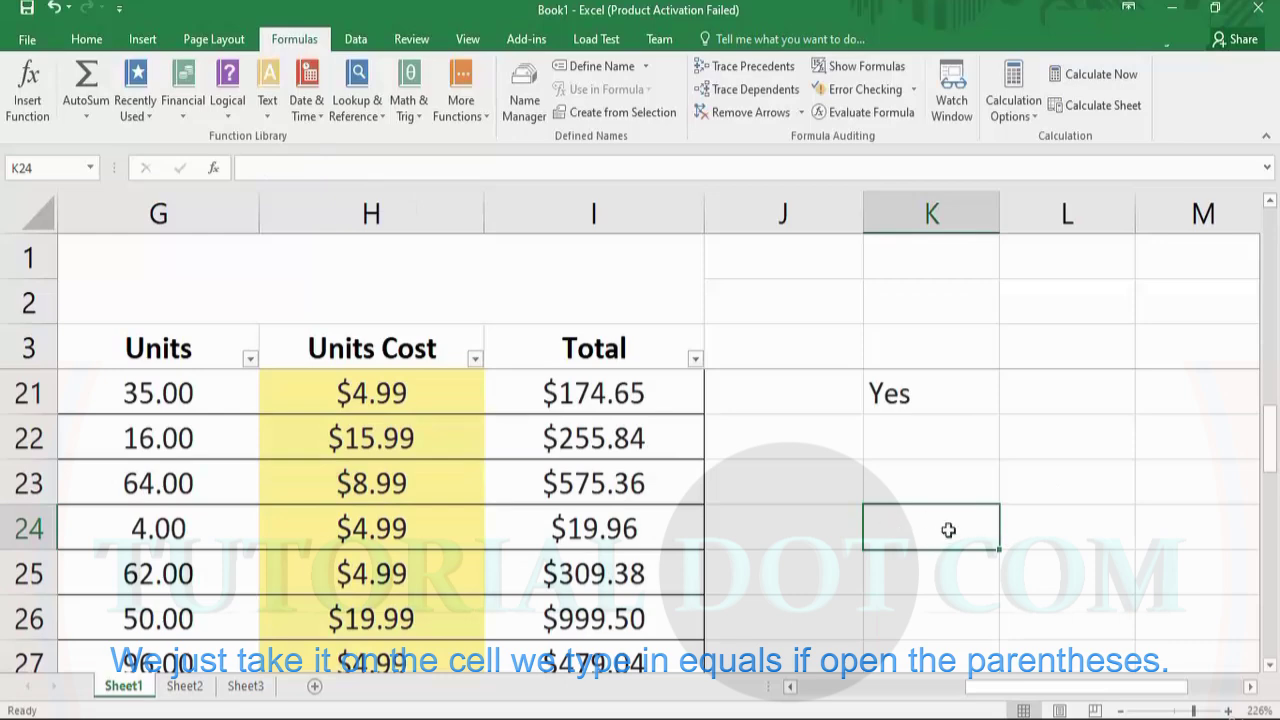
Enter the formula =IF(H22<H26,1,0) in cell K24 and check it against the two unit costs it compares
{"action": "type", "text": "=if"}
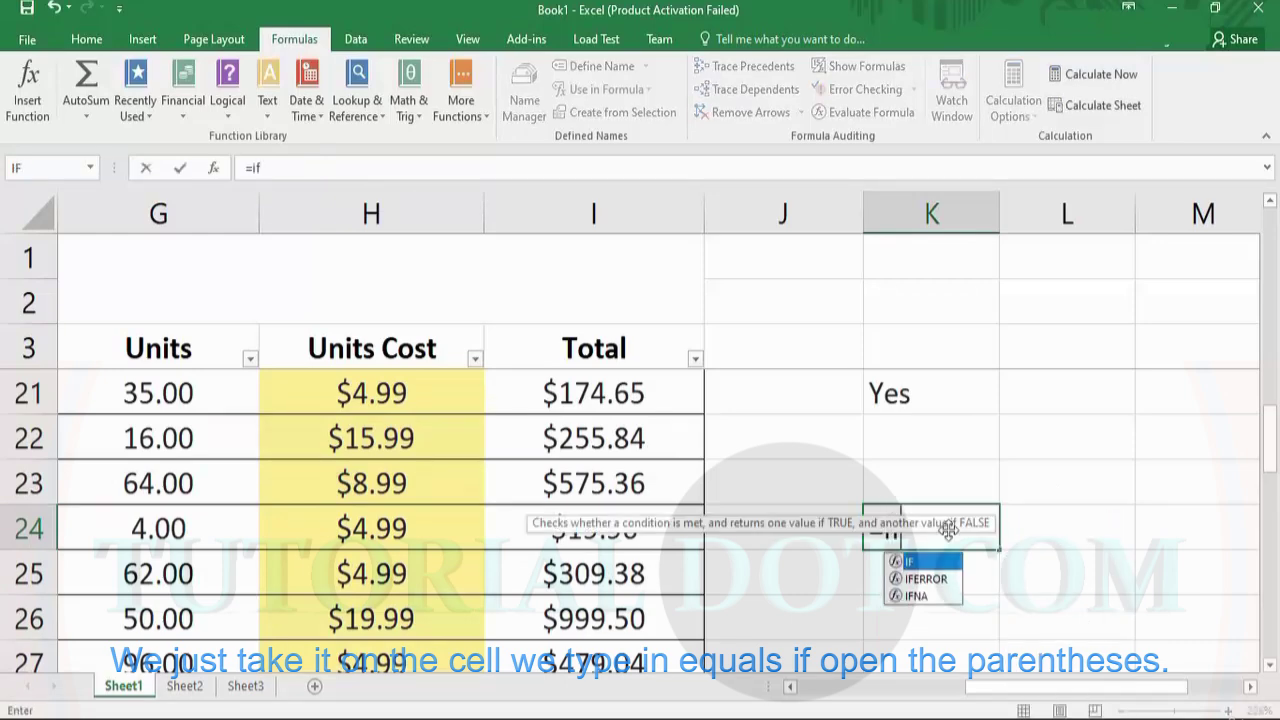
{"action": "type", "text": "("}
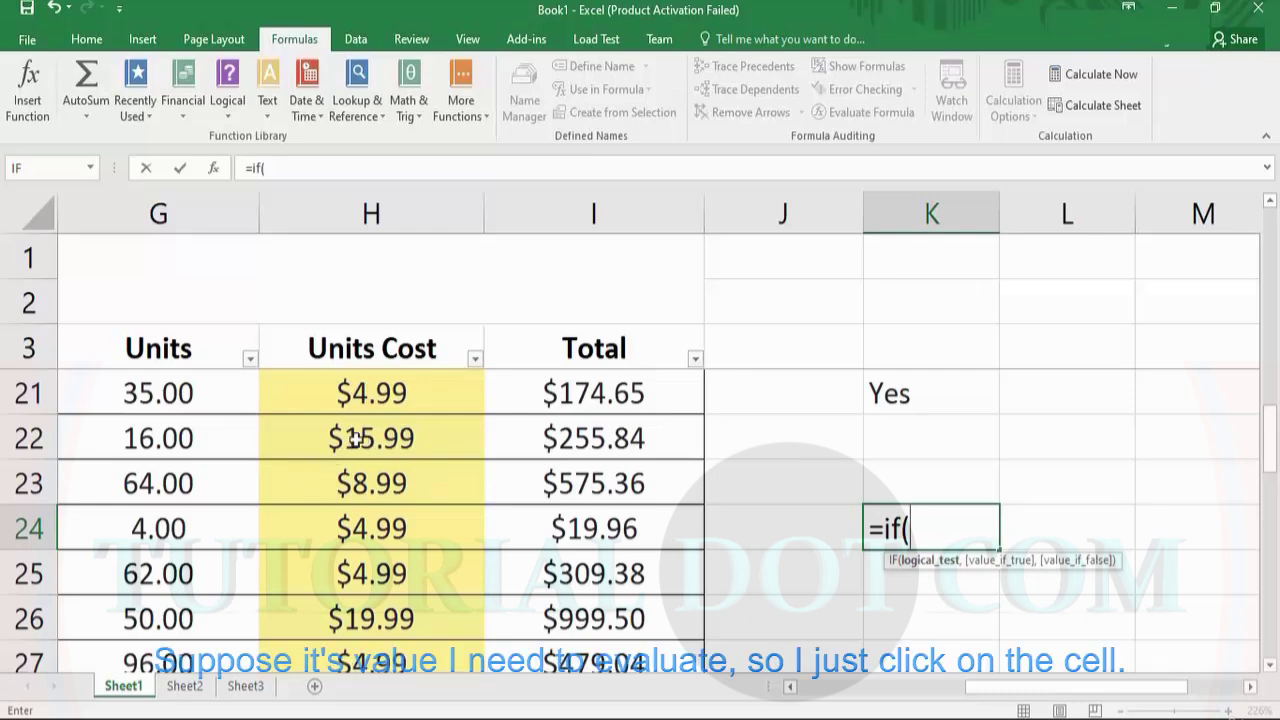
{"action": "left_click", "coordinate": [401, 444]}
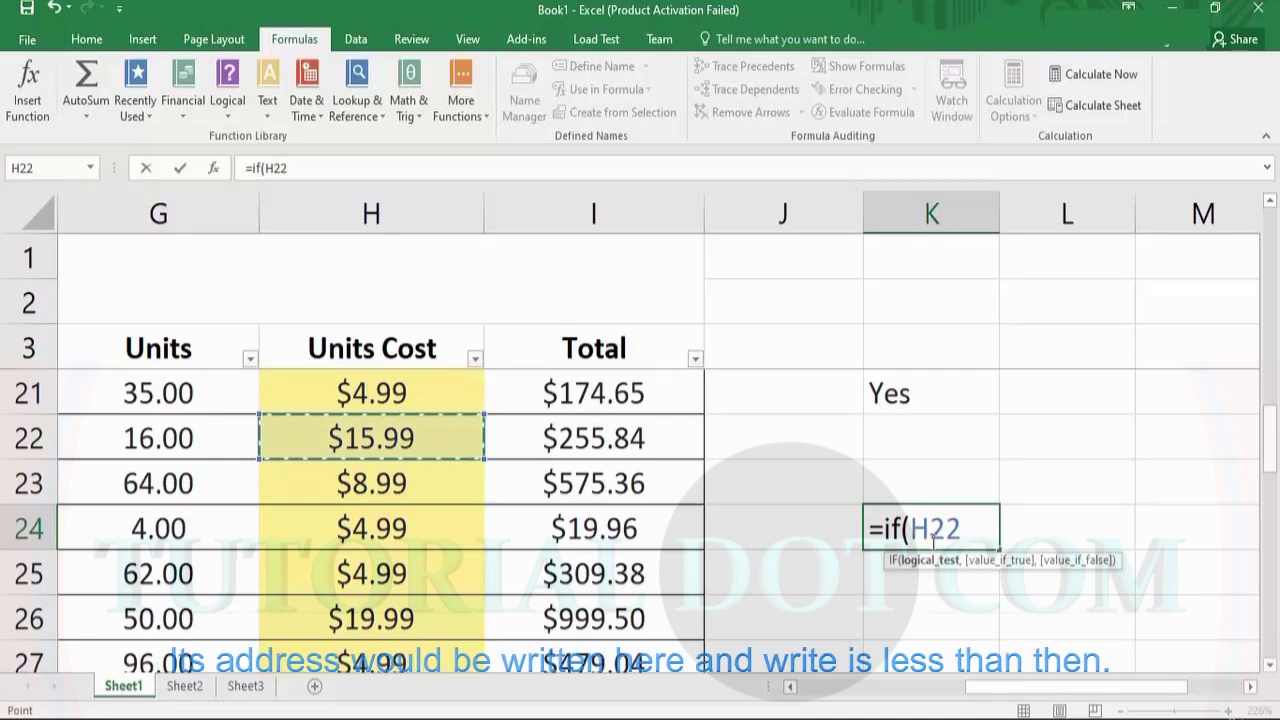
{"action": "type", "text": "<"}
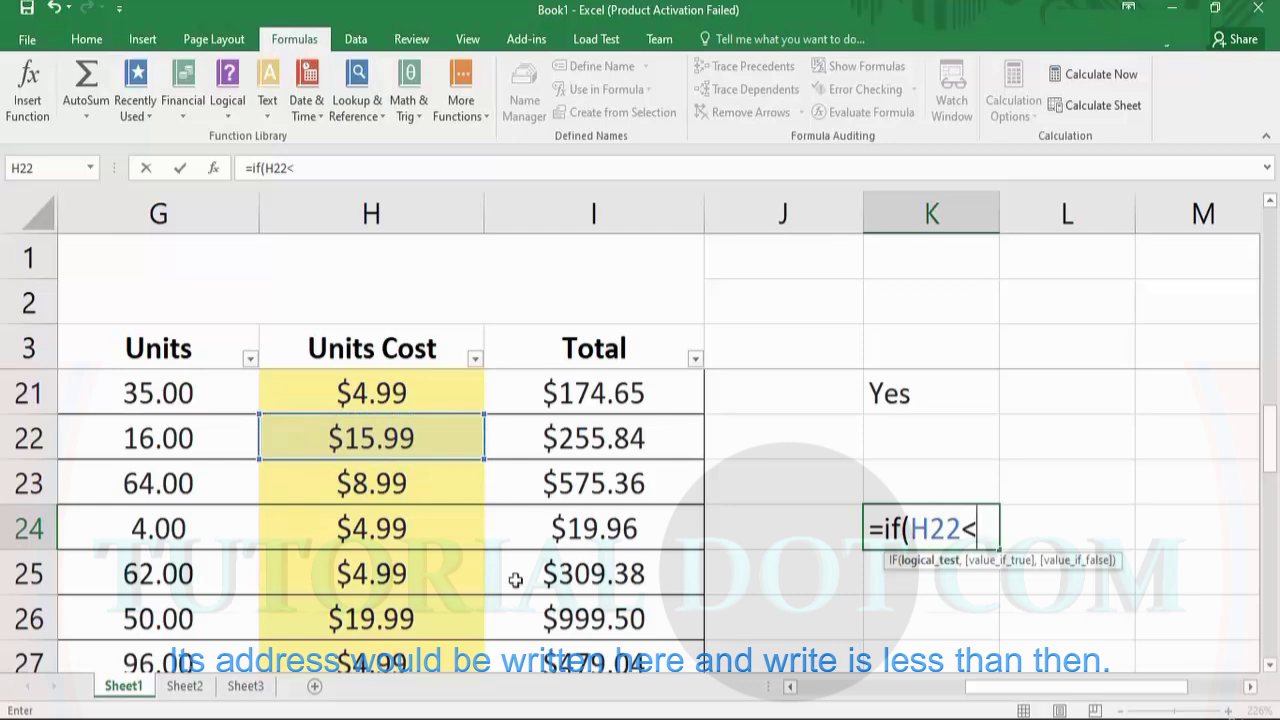
{"action": "left_click", "coordinate": [426, 621]}
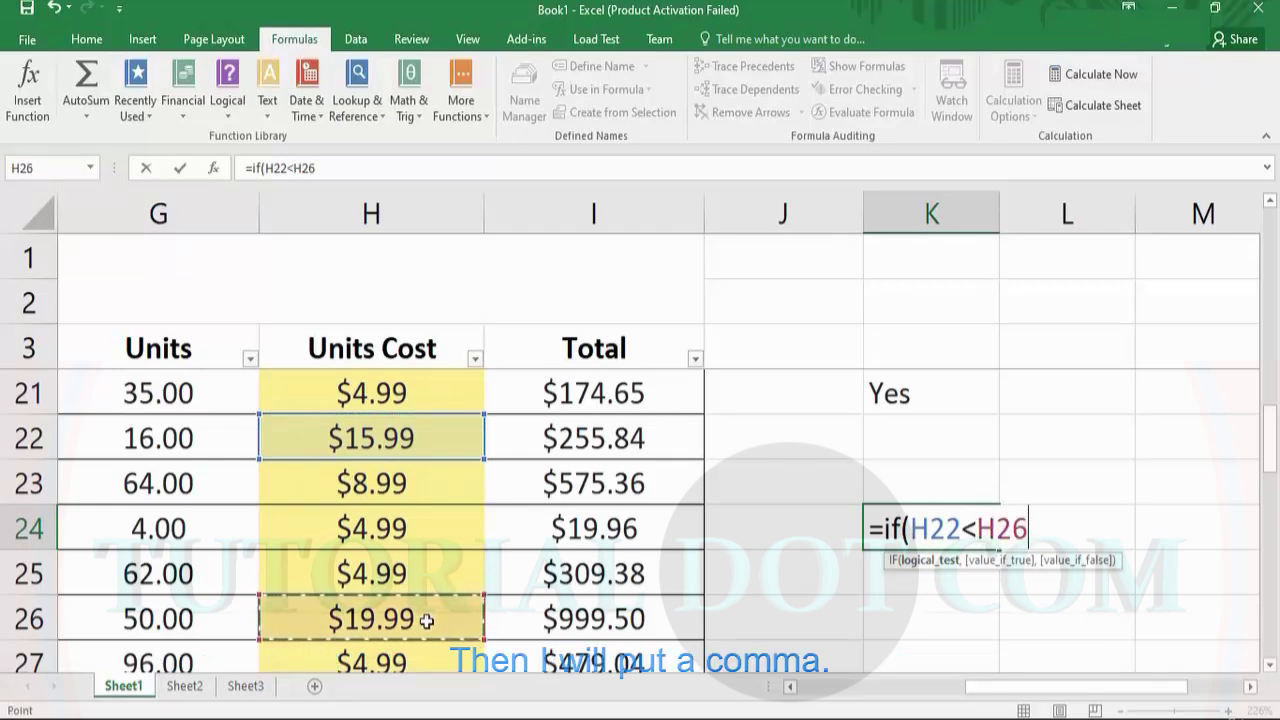
{"action": "type", "text": ","}
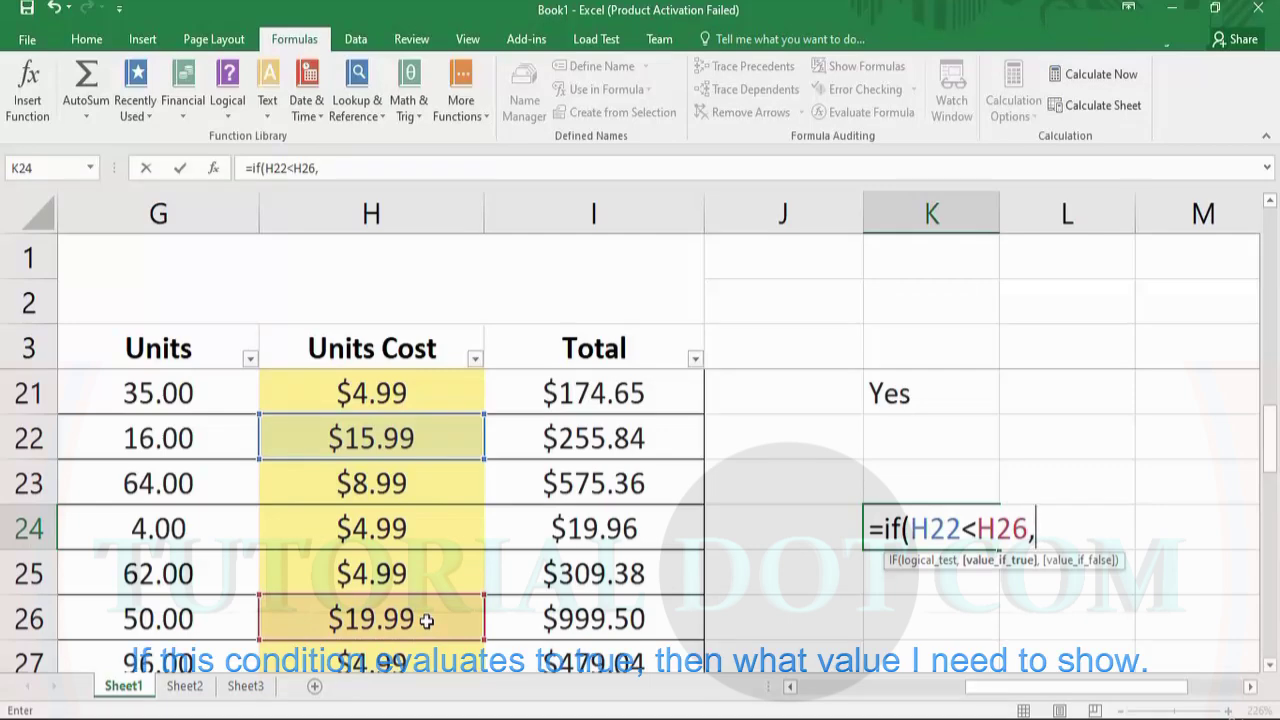
{"action": "type", "text": "1,"}
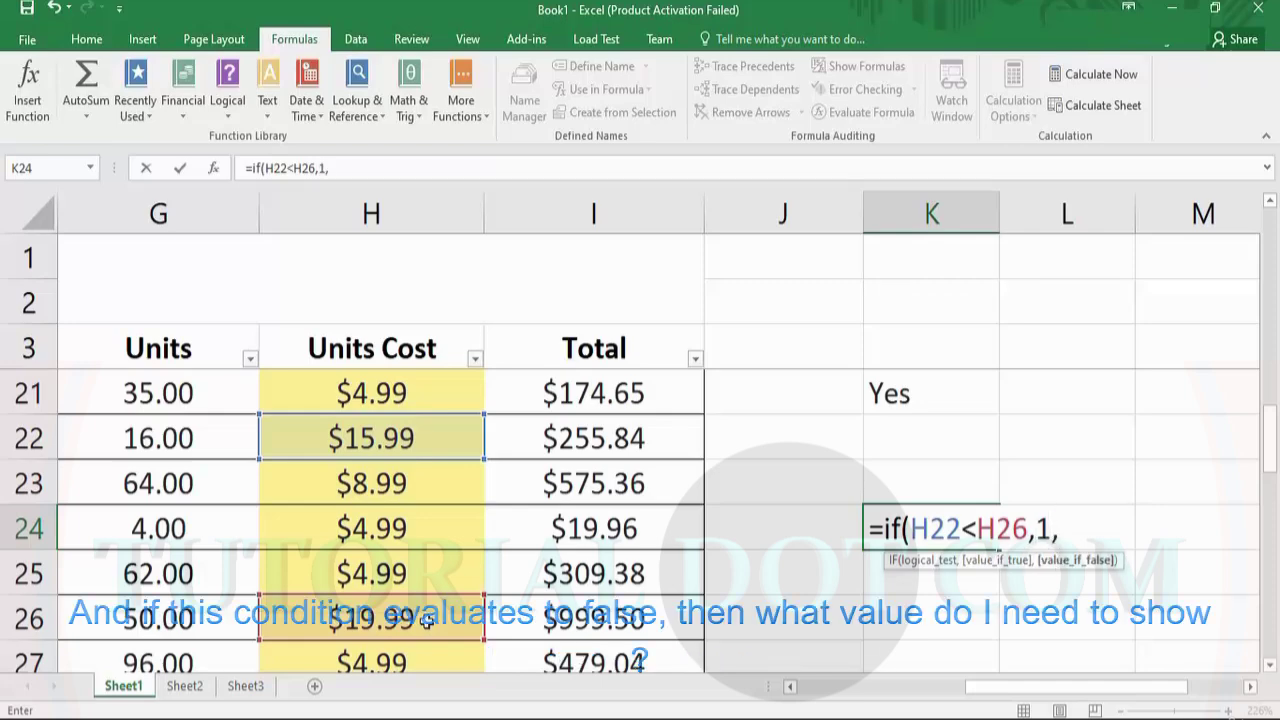
{"action": "type", "text": "0"}
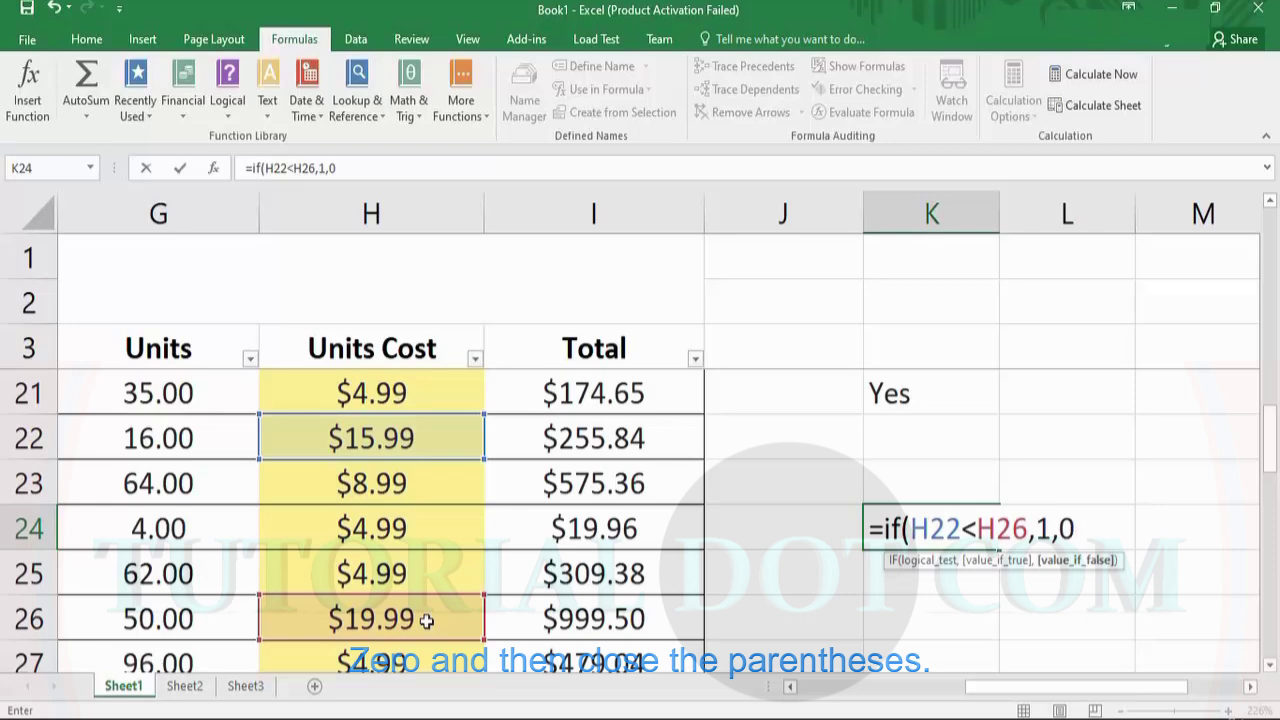
{"action": "type", "text": ")"}
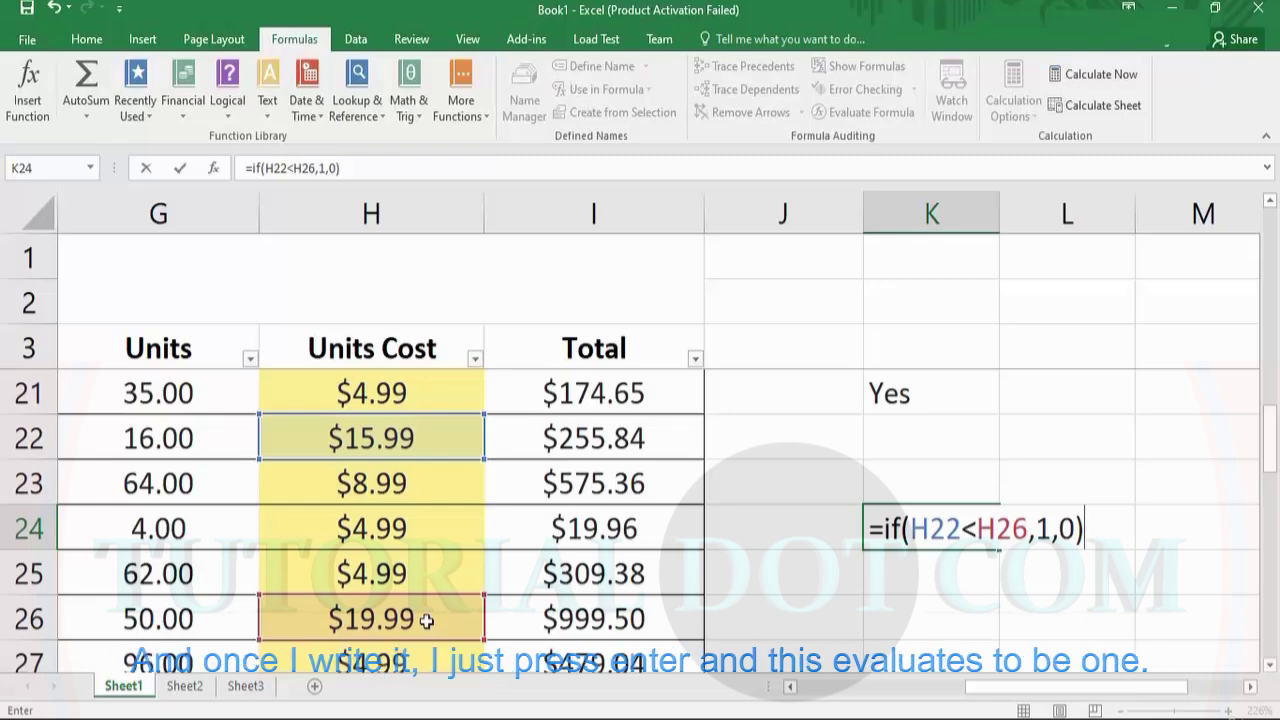
{"action": "key", "text": "Return"}
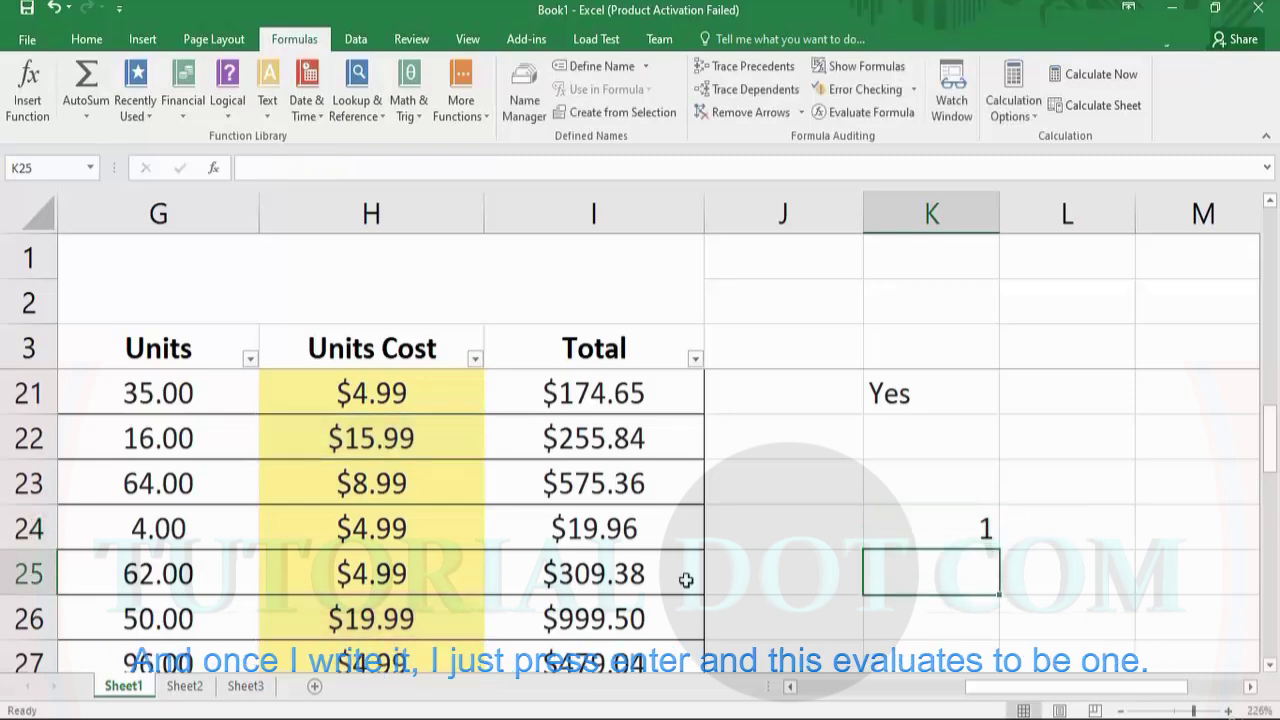
{"action": "left_click", "coordinate": [920, 530]}
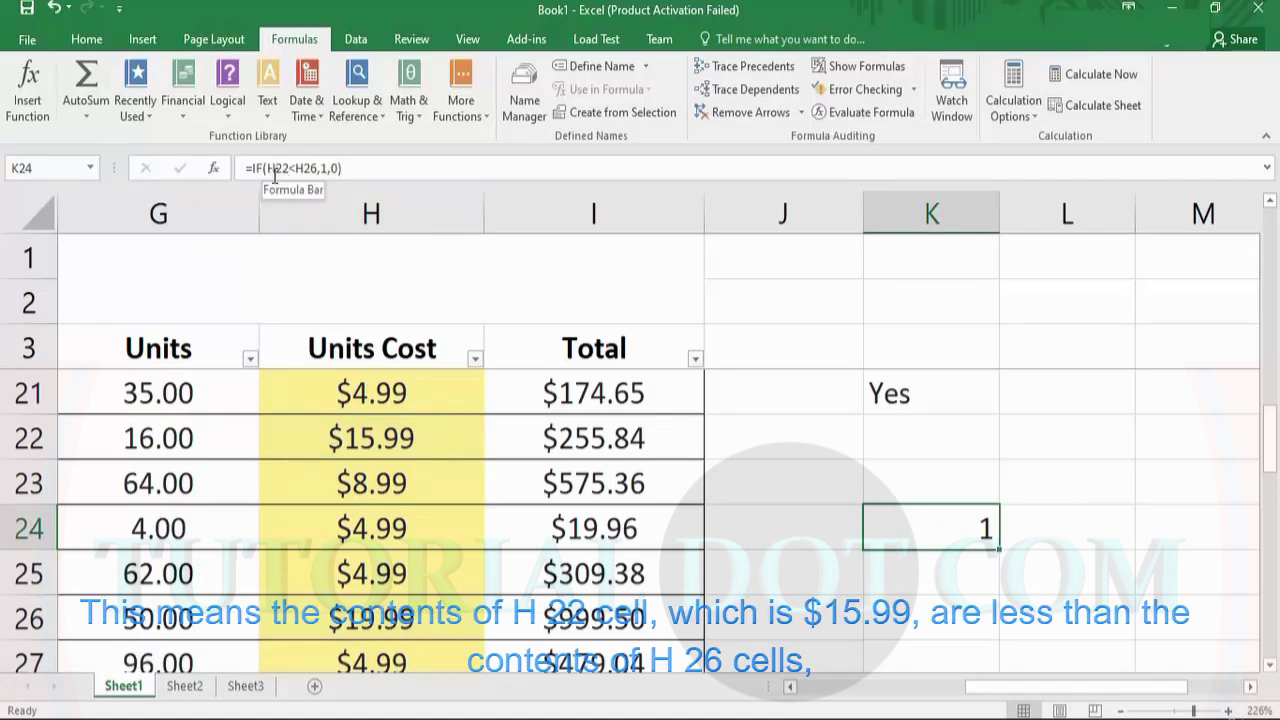
{"action": "left_click", "coordinate": [368, 445]}
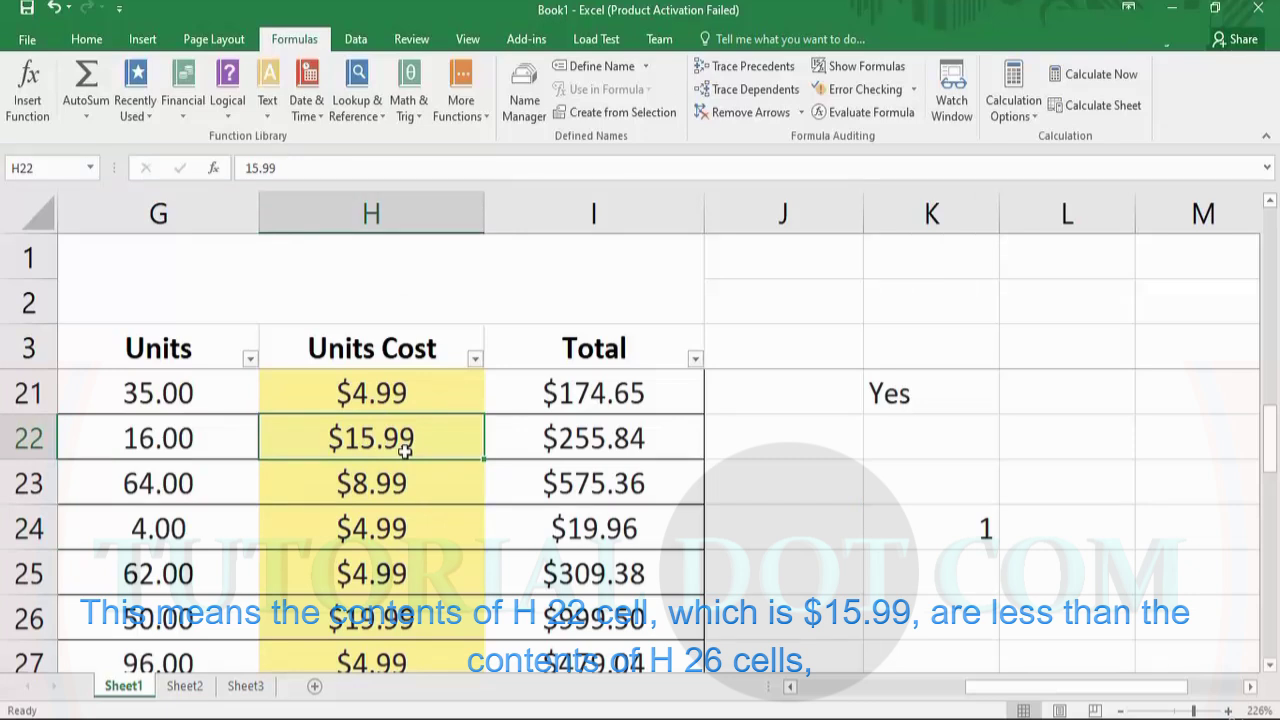
{"action": "left_click", "coordinate": [404, 624]}
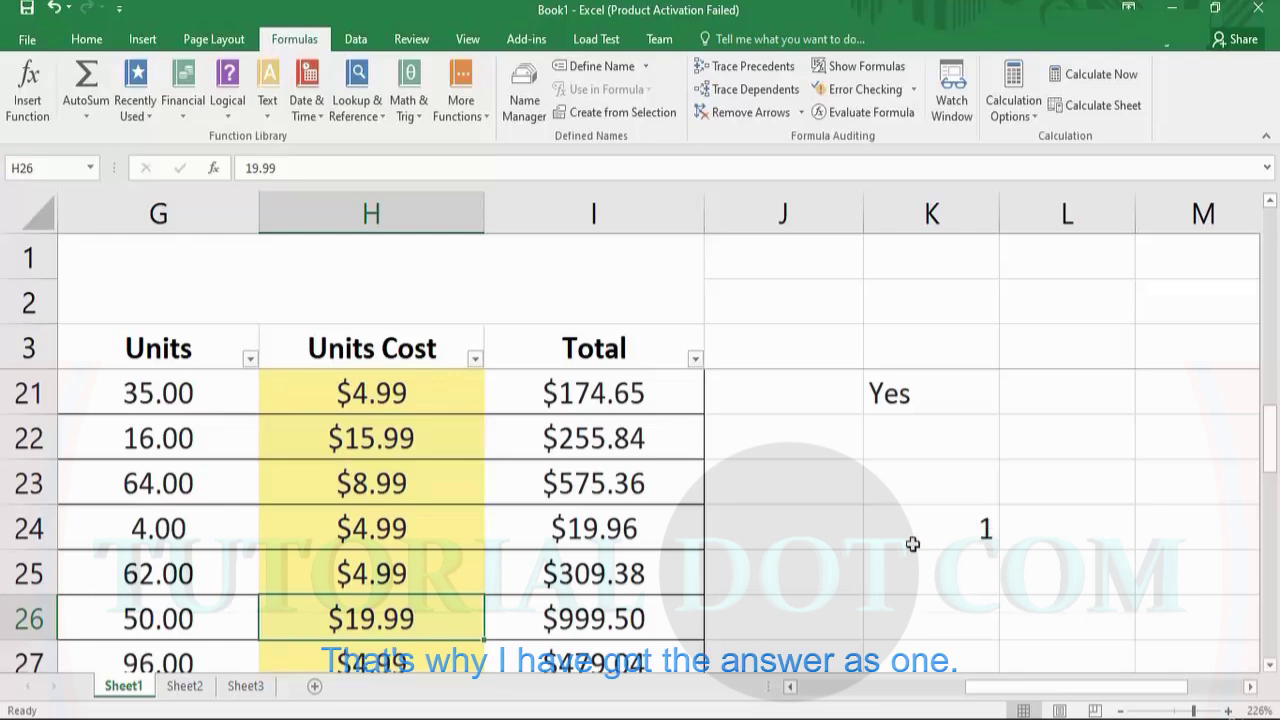
Enter the formula =IF(H21>H22,1,0) in cell K25 and select the cell to review it
{"action": "left_click", "coordinate": [946, 567]}
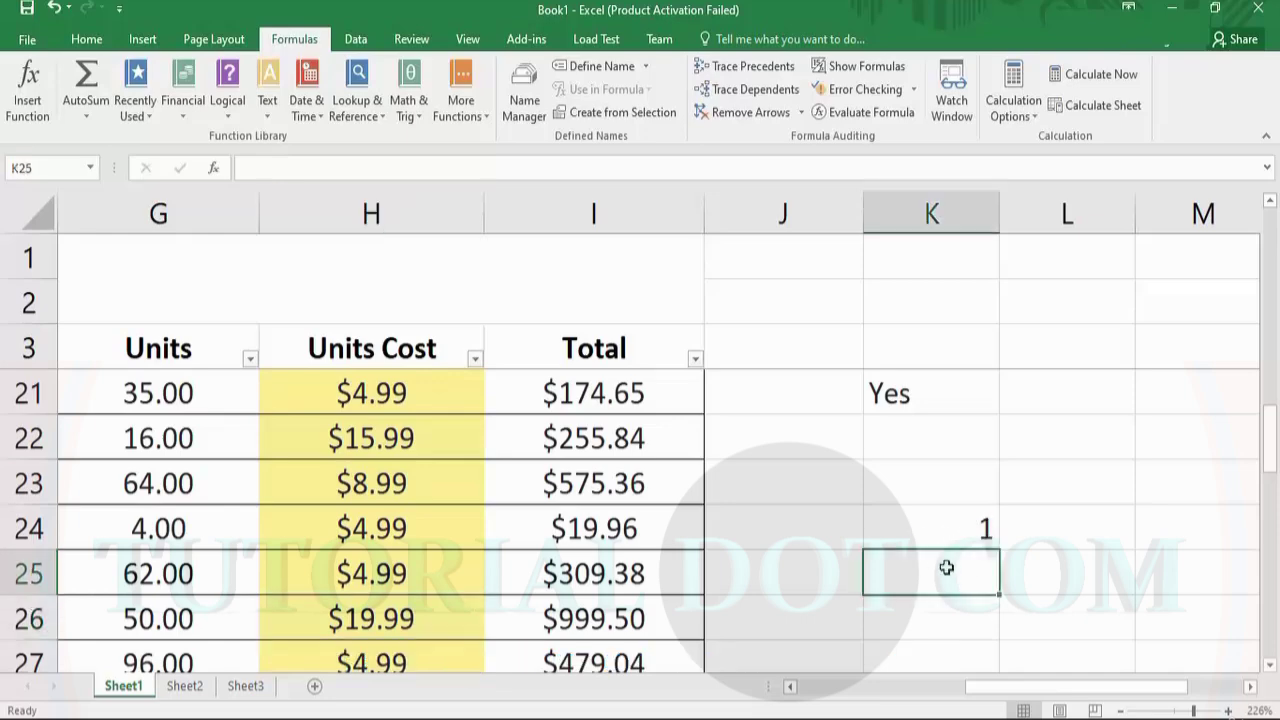
{"action": "type", "text": "="}
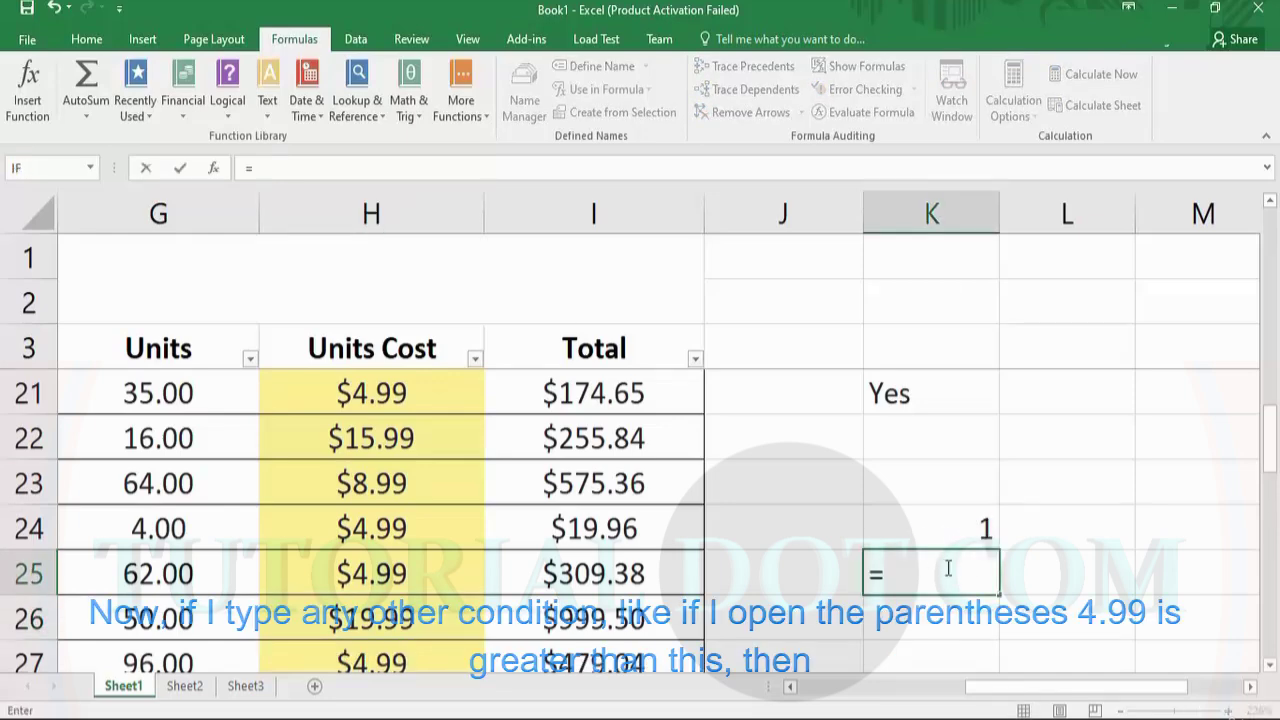
{"action": "type", "text": "if"}
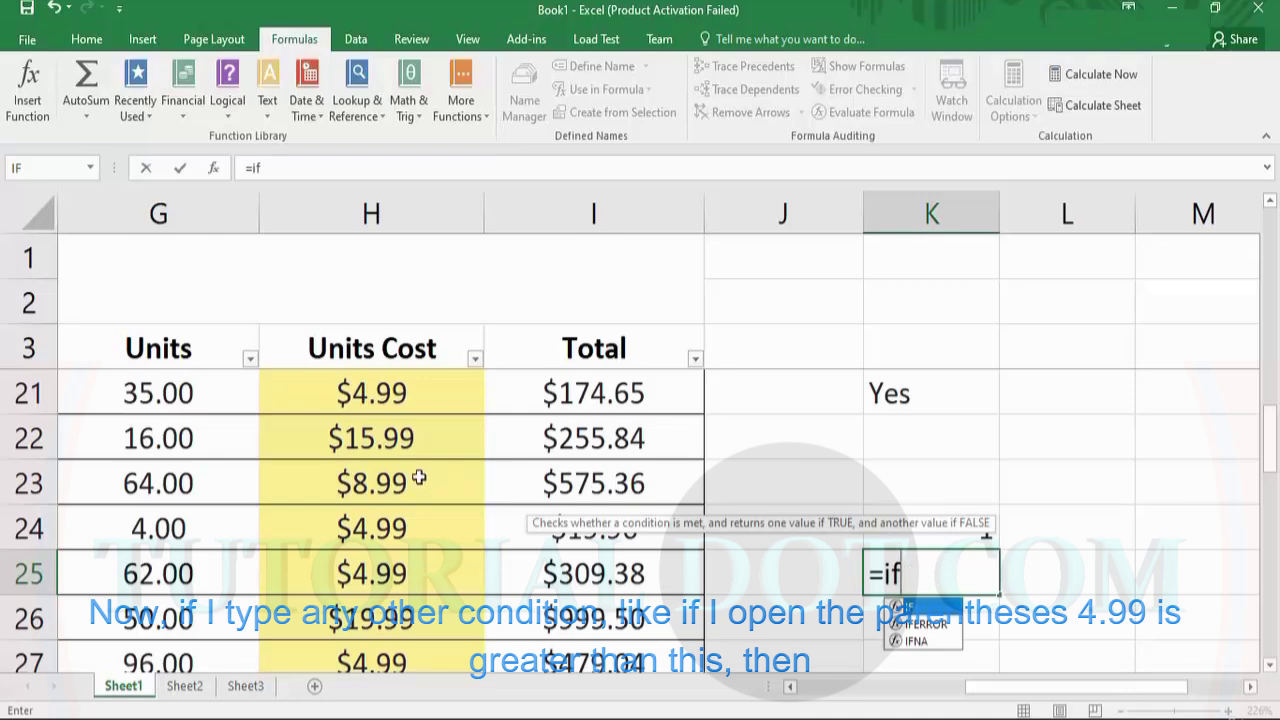
{"action": "type", "text": "("}
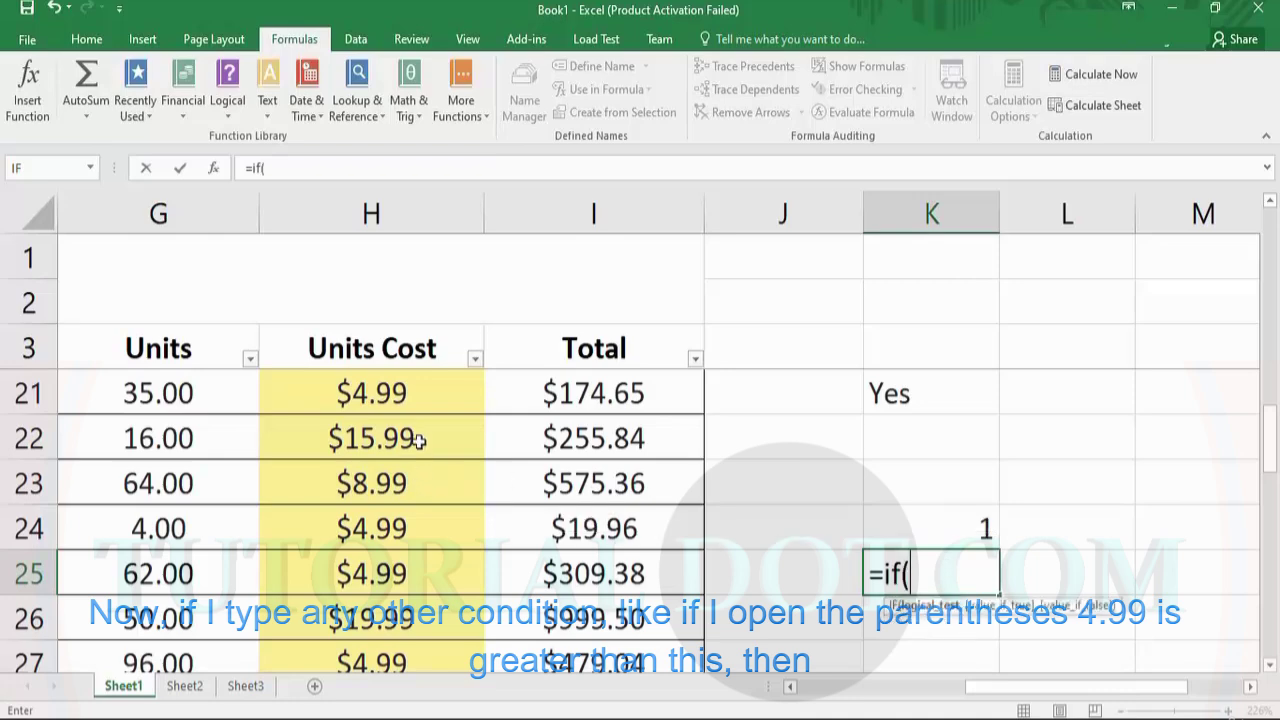
{"action": "left_click", "coordinate": [390, 398]}
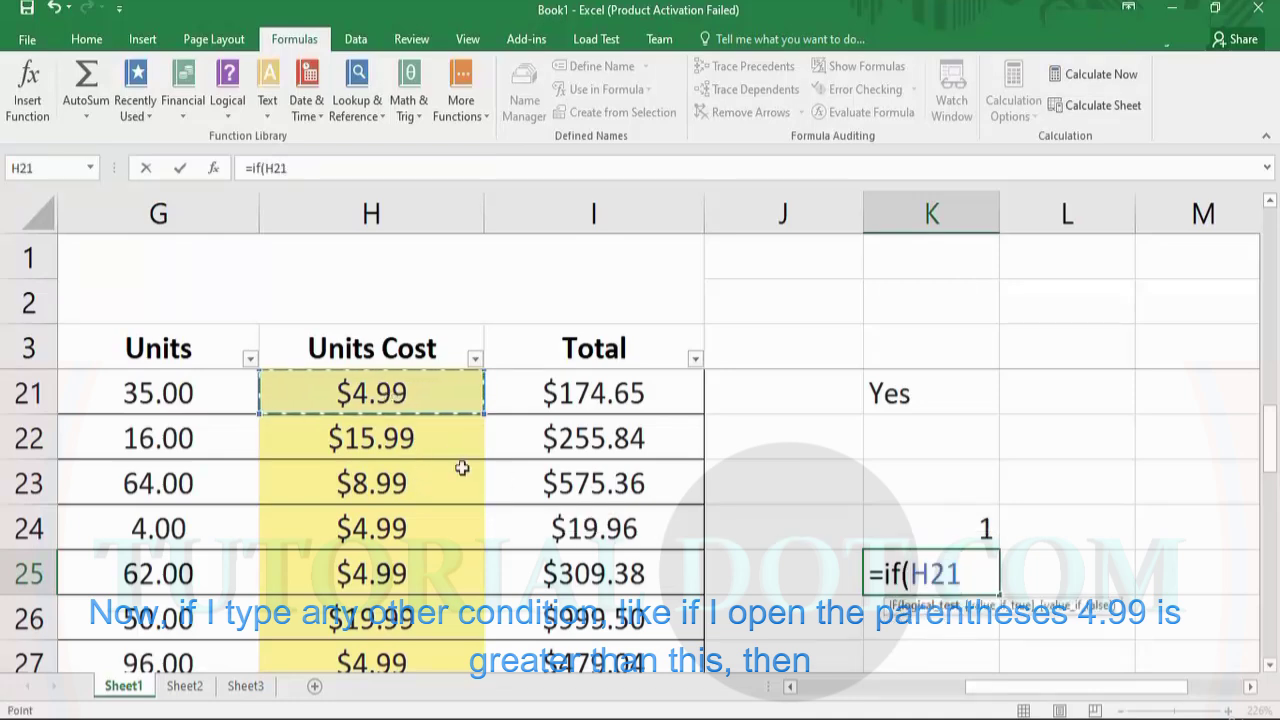
{"action": "type", "text": ">"}
{"action": "left_click", "coordinate": [420, 442]}
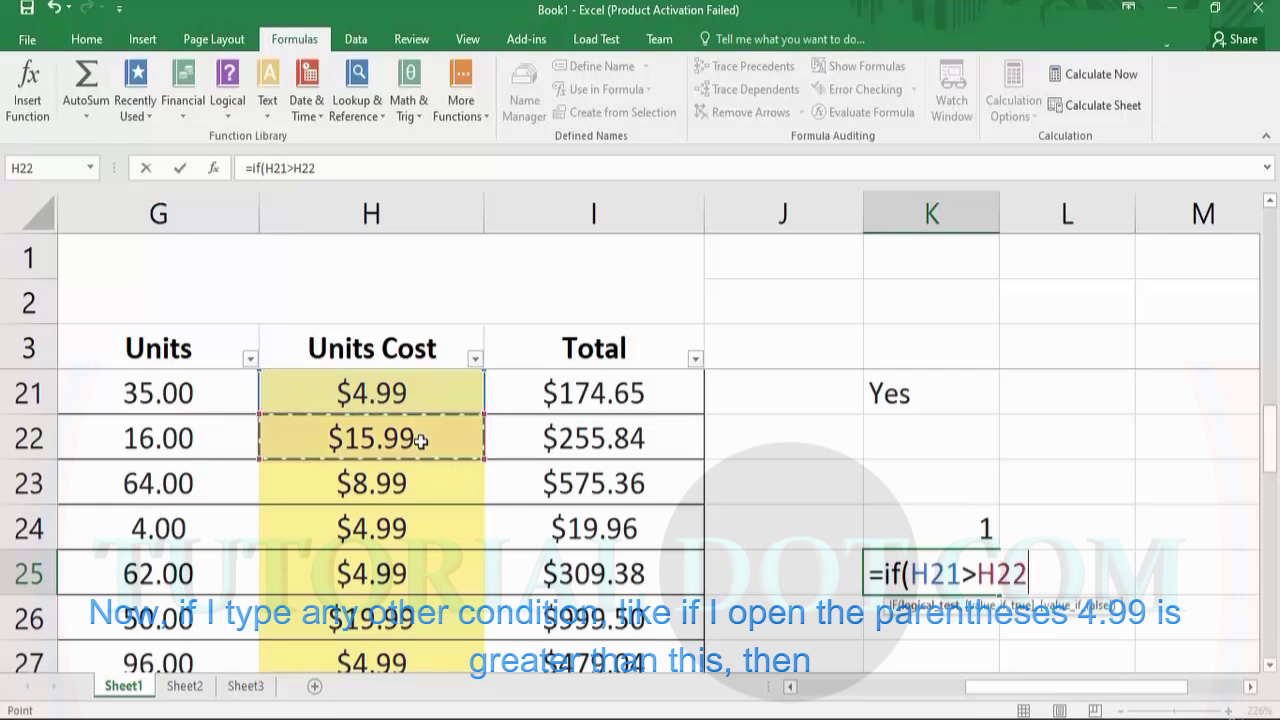
{"action": "type", "text": ","}
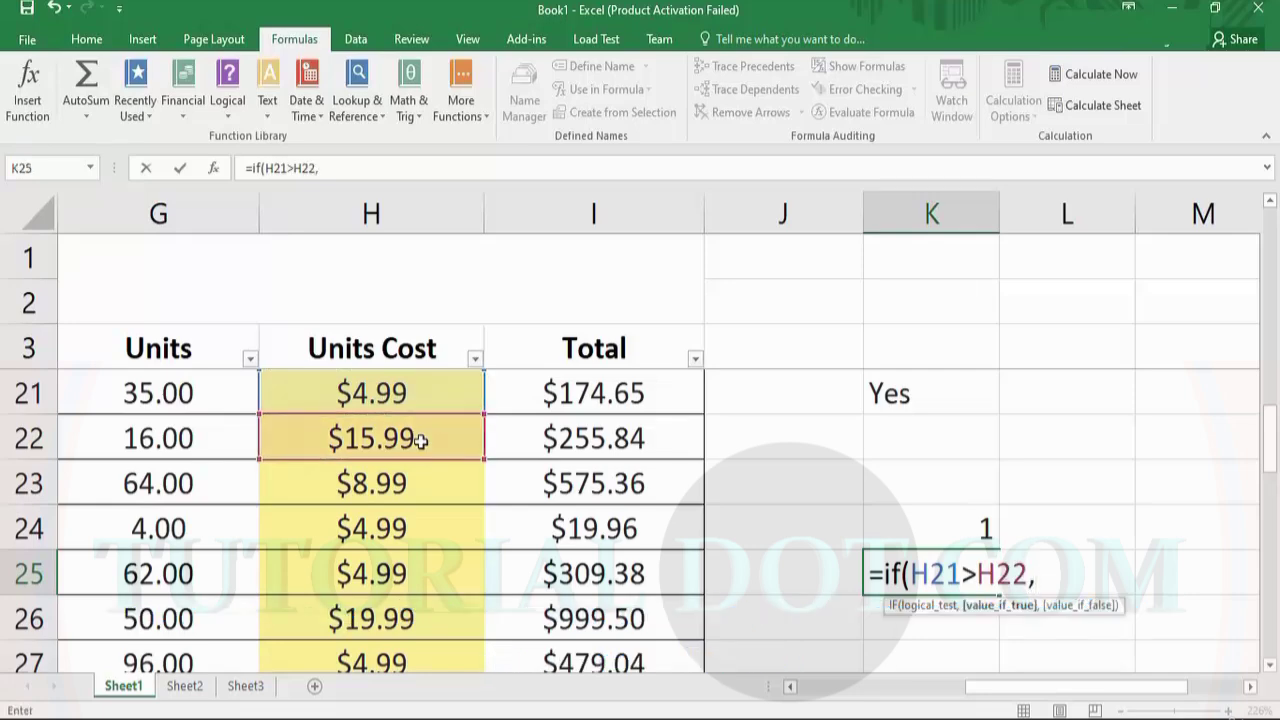
{"action": "type", "text": "1"}
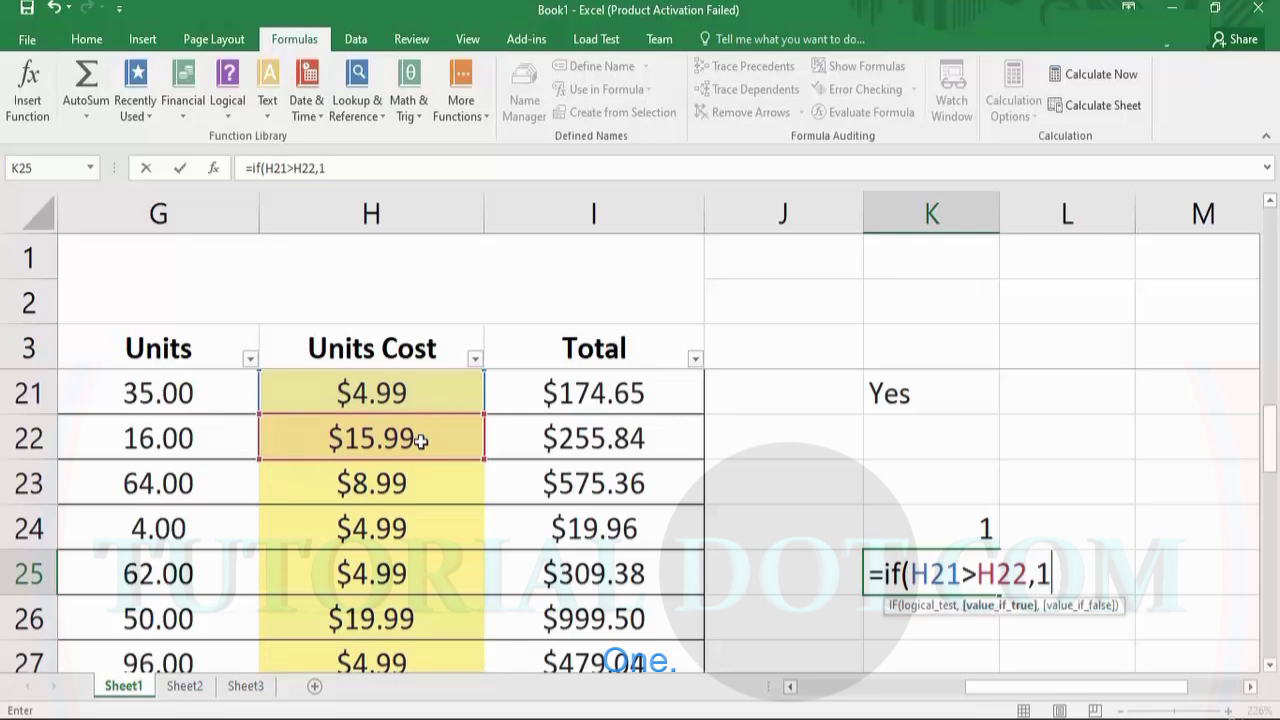
{"action": "type", "text": ",0"}
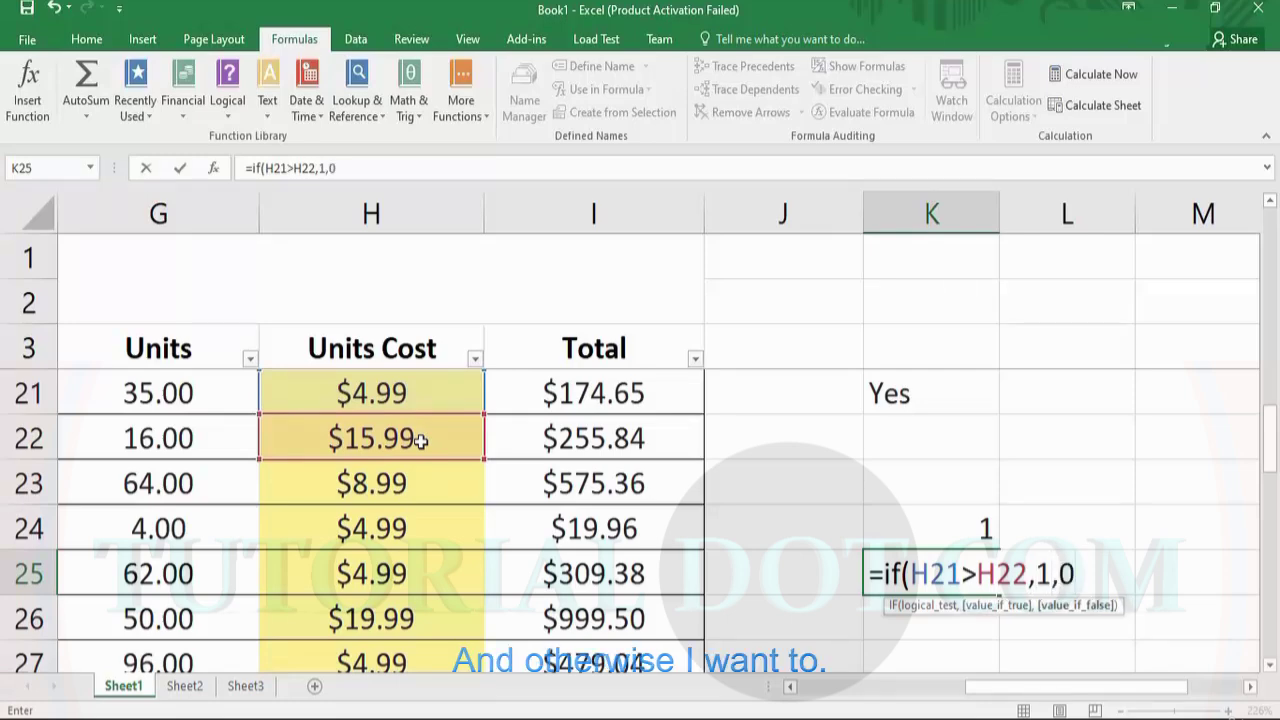
{"action": "type", "text": ")"}
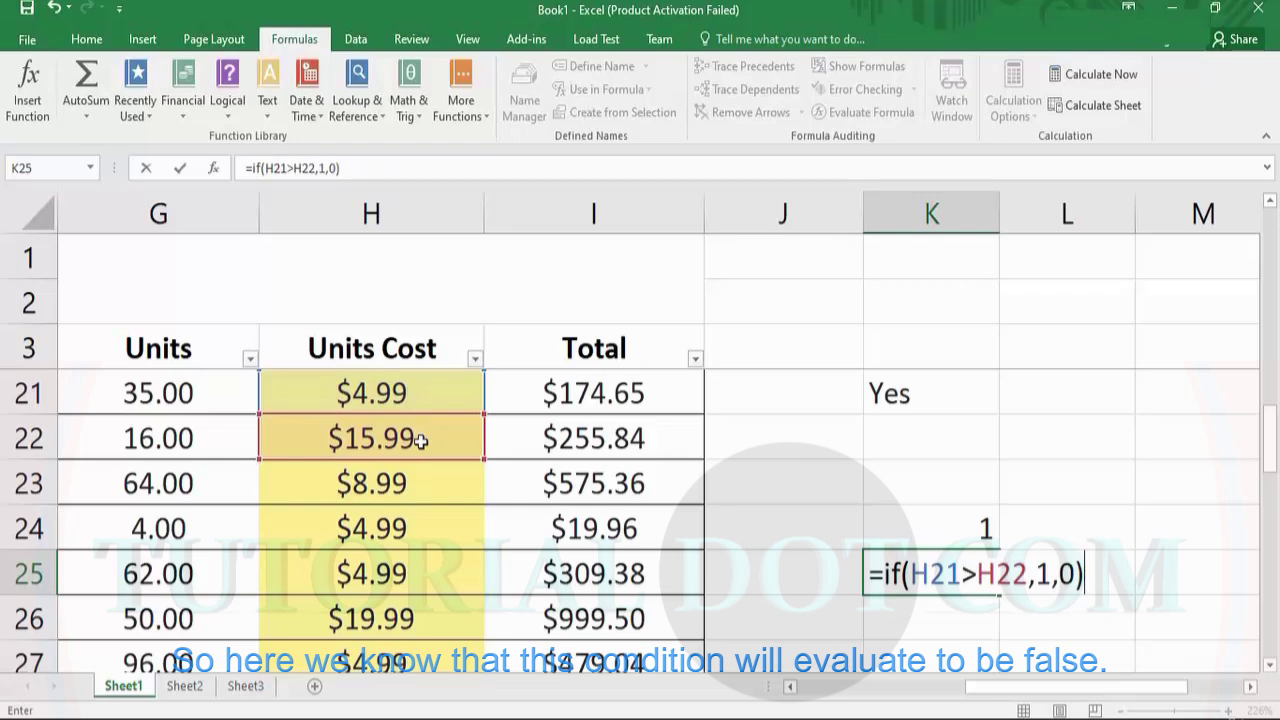
{"action": "key", "text": "Return"}
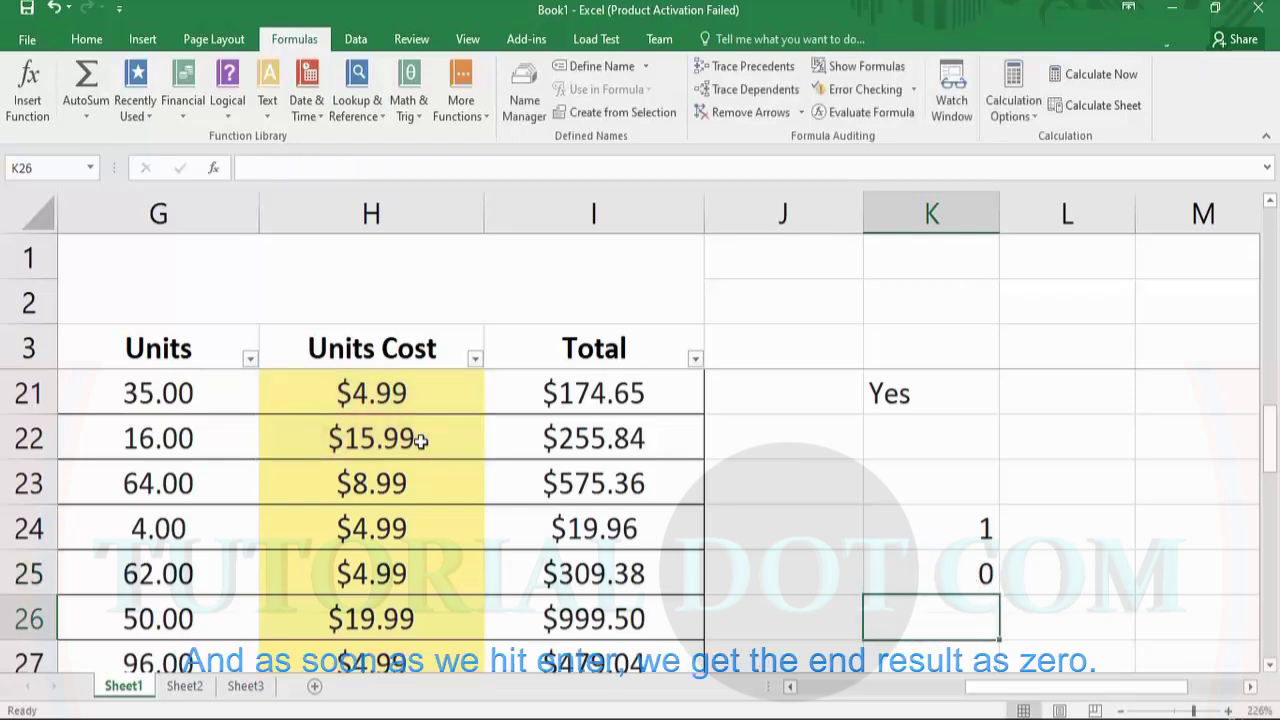
{"action": "left_click", "coordinate": [970, 579]}
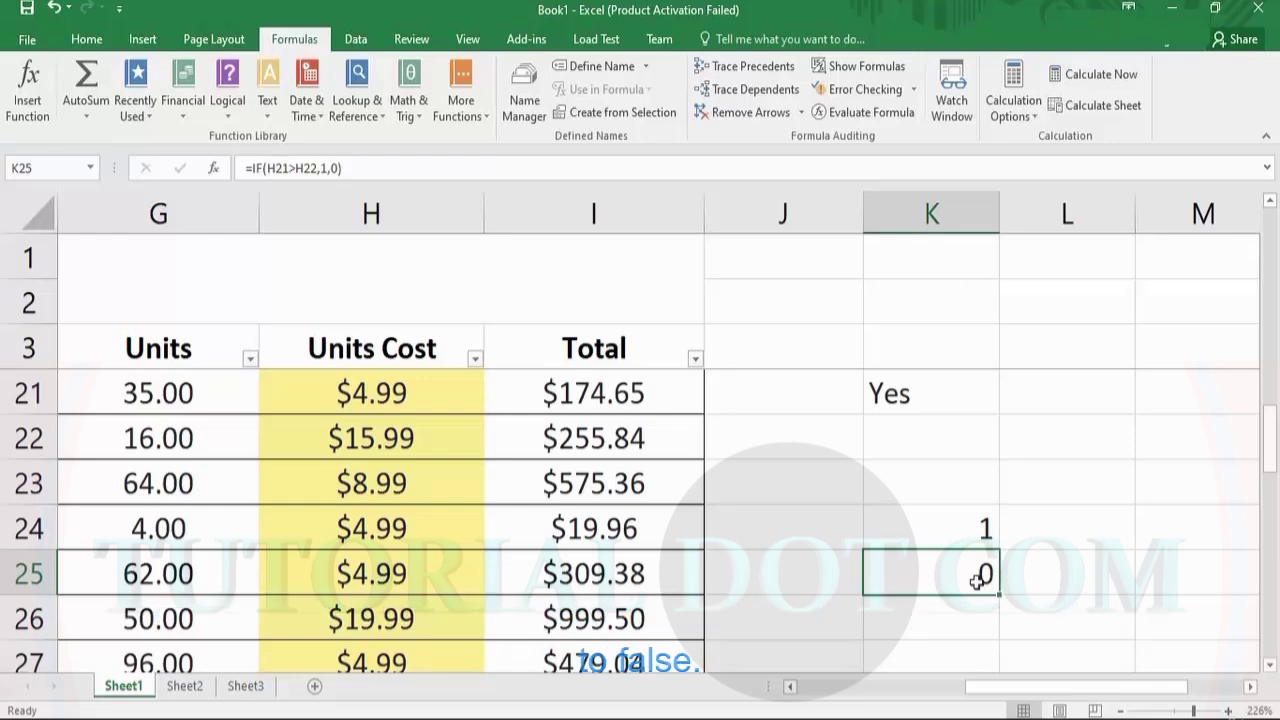
Review the IF formulas in K21, K24 and K25 to compare text results with numeric results
{"action": "left_click_drag", "start_coordinate": [1271, 433], "coordinate": [1272, 446]}
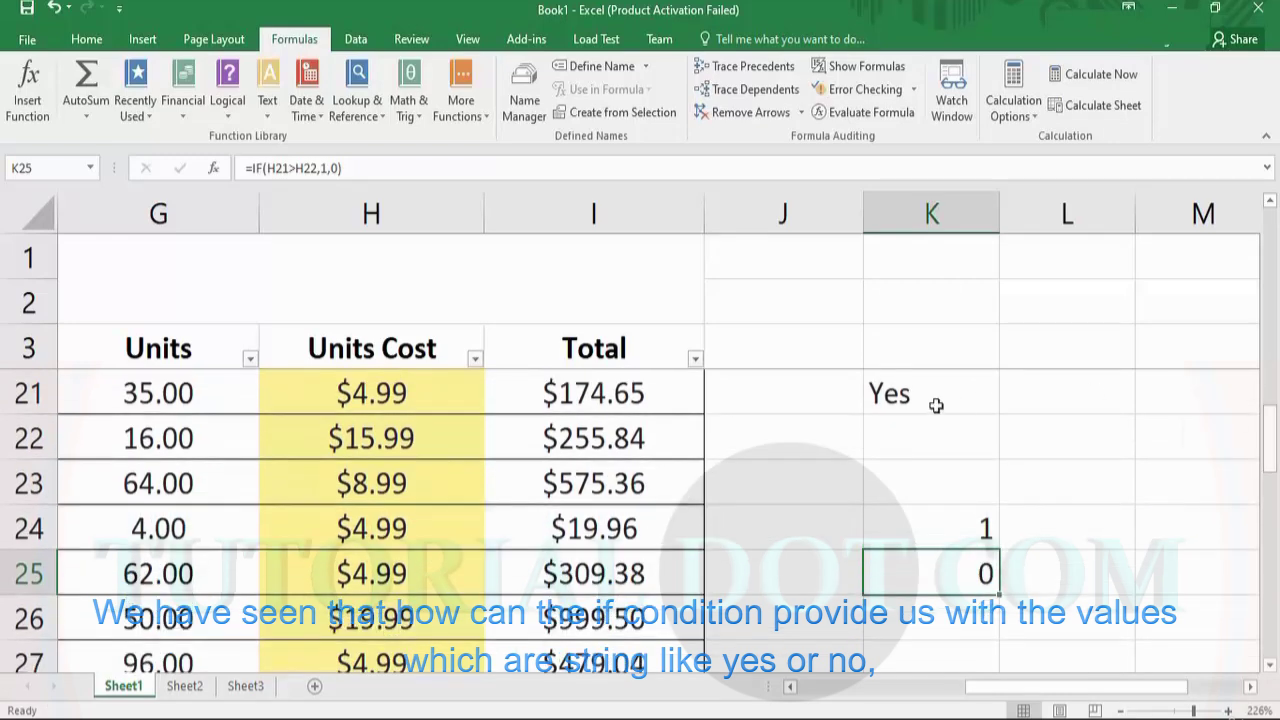
{"action": "left_click", "coordinate": [936, 405]}
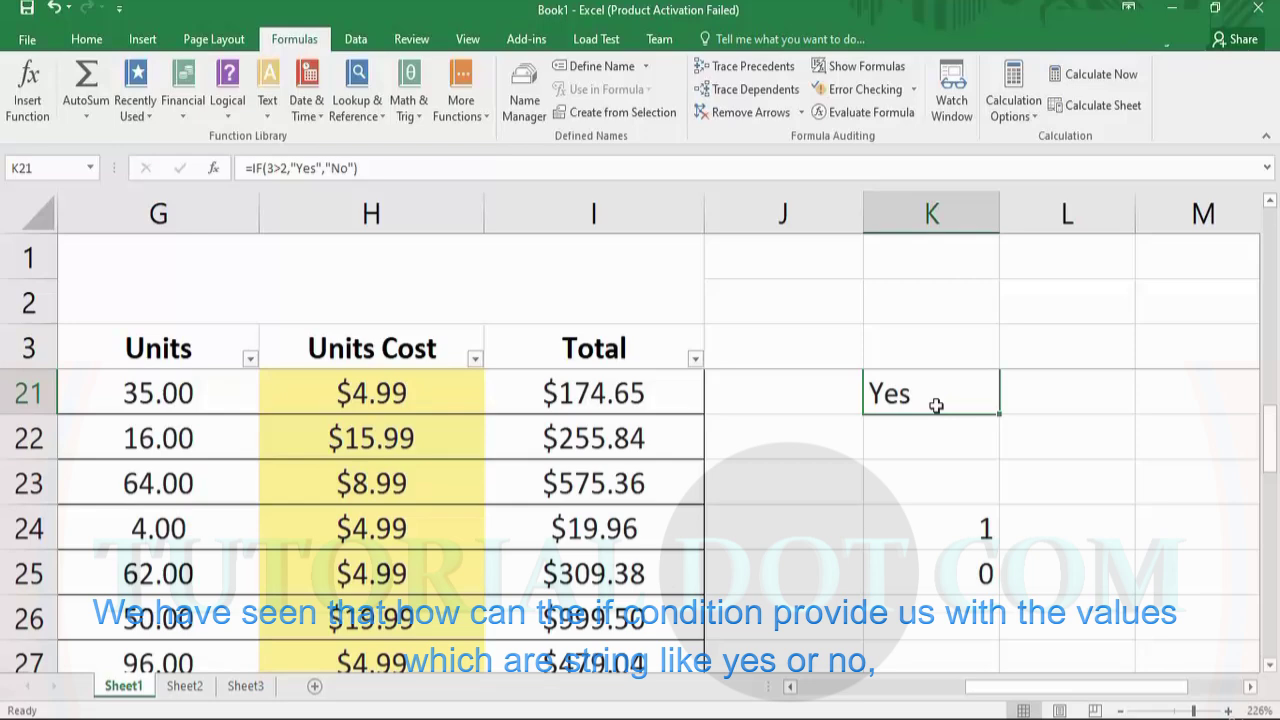
{"action": "left_click", "coordinate": [970, 548]}
{"action": "left_click", "coordinate": [970, 583]}
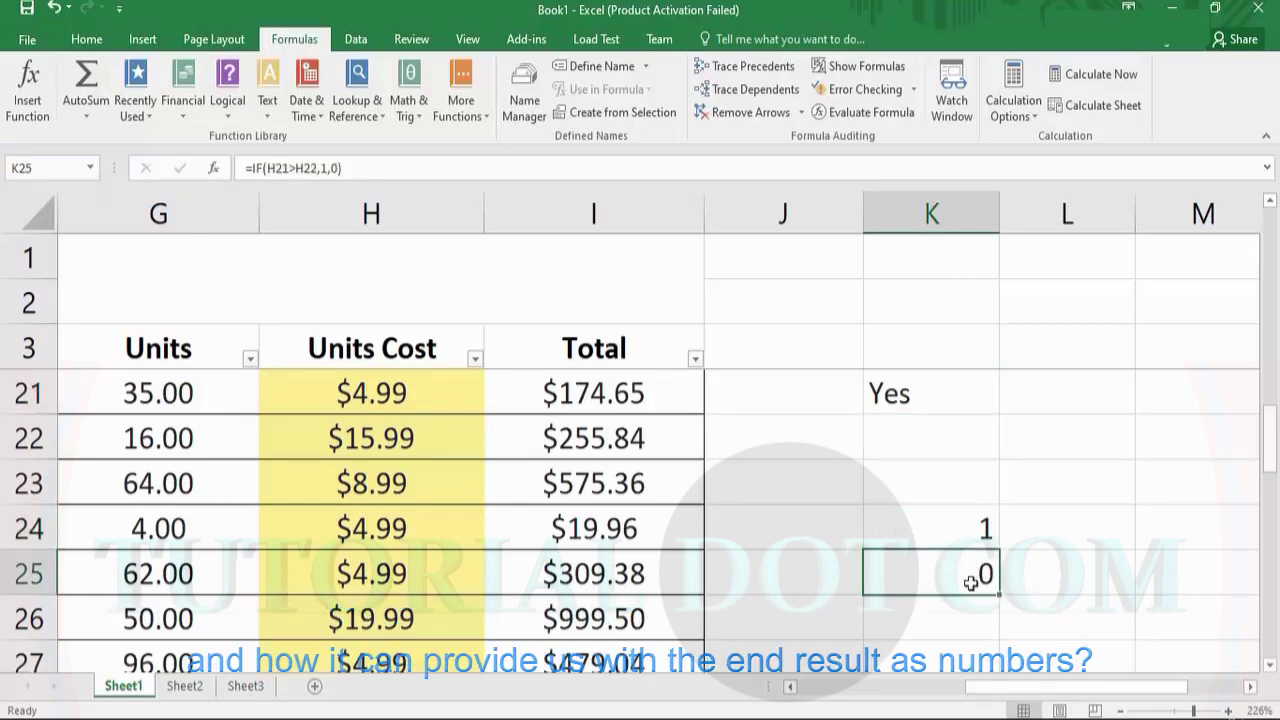
Enter the formula =IF(H28<H26,TRUE,FALSE) with unquoted Boolean results in cell L27 and check the cell's alignment
{"action": "scroll", "coordinate": [1010, 550], "scroll_direction": "down", "scroll_amount": 1}
{"action": "left_click", "coordinate": [1052, 519]}
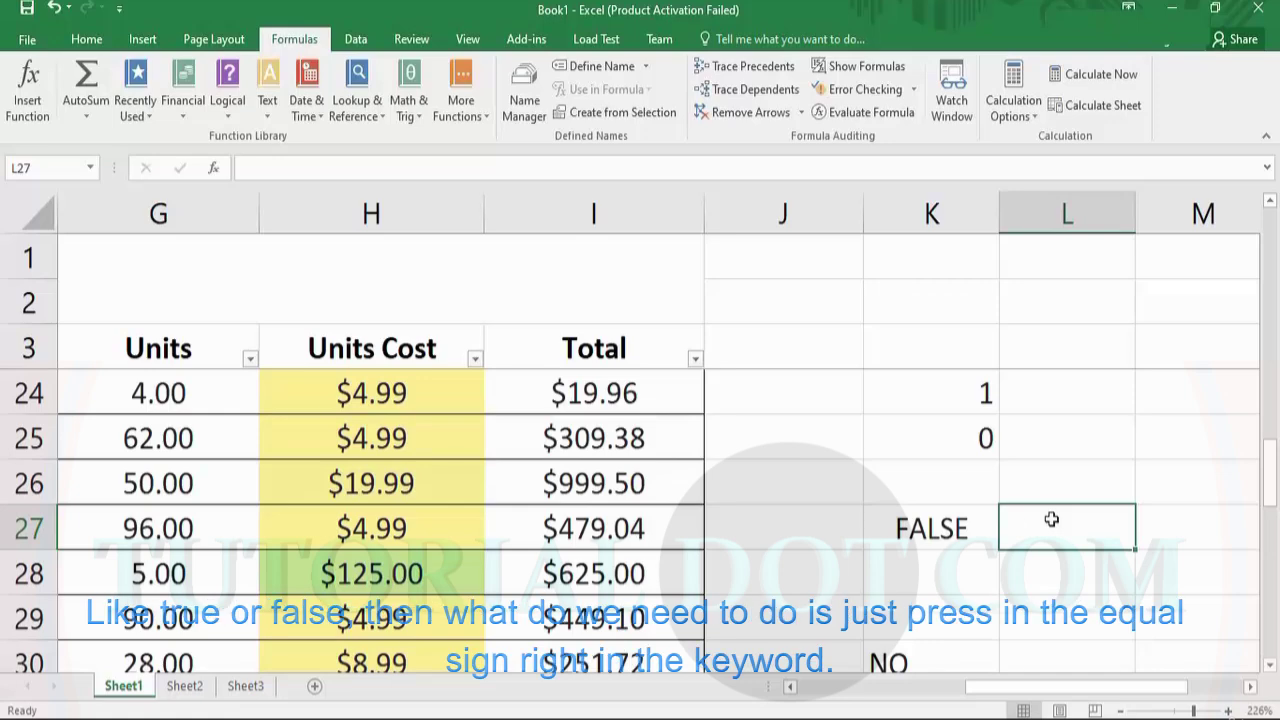
{"action": "type", "text": "=IF"}
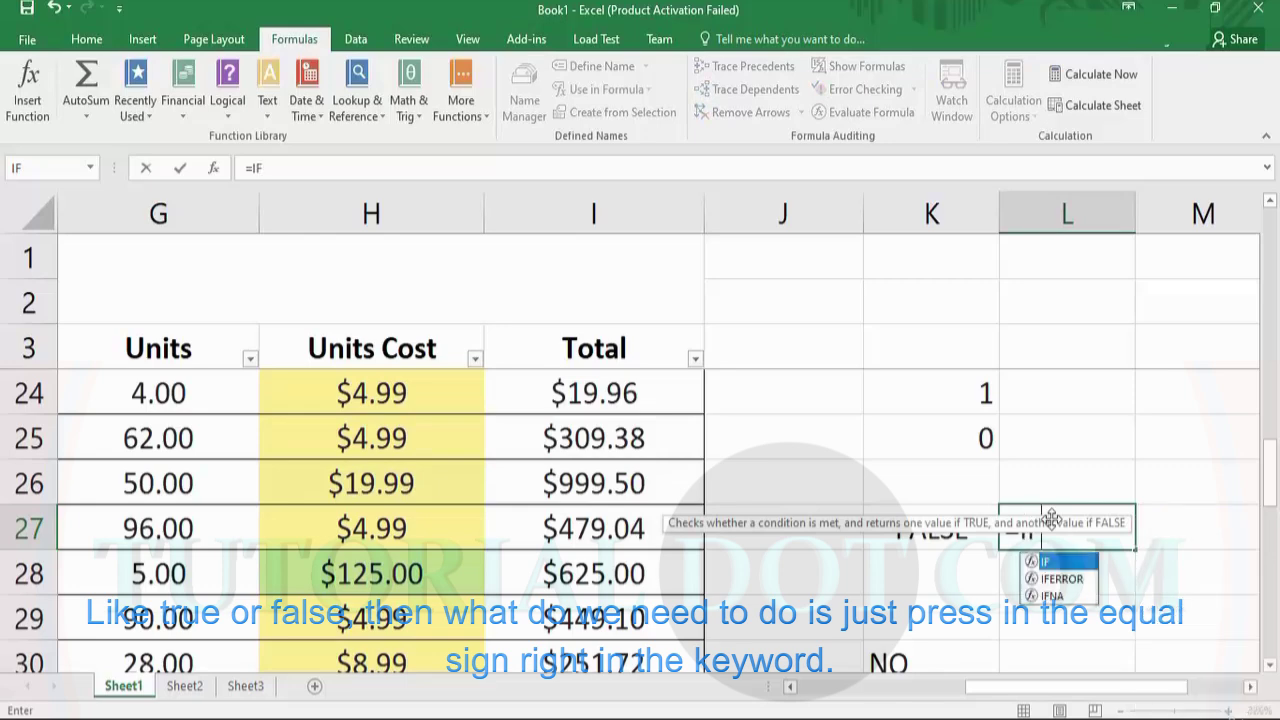
{"action": "left_click", "coordinate": [1053, 519]}
{"action": "type", "text": "("}
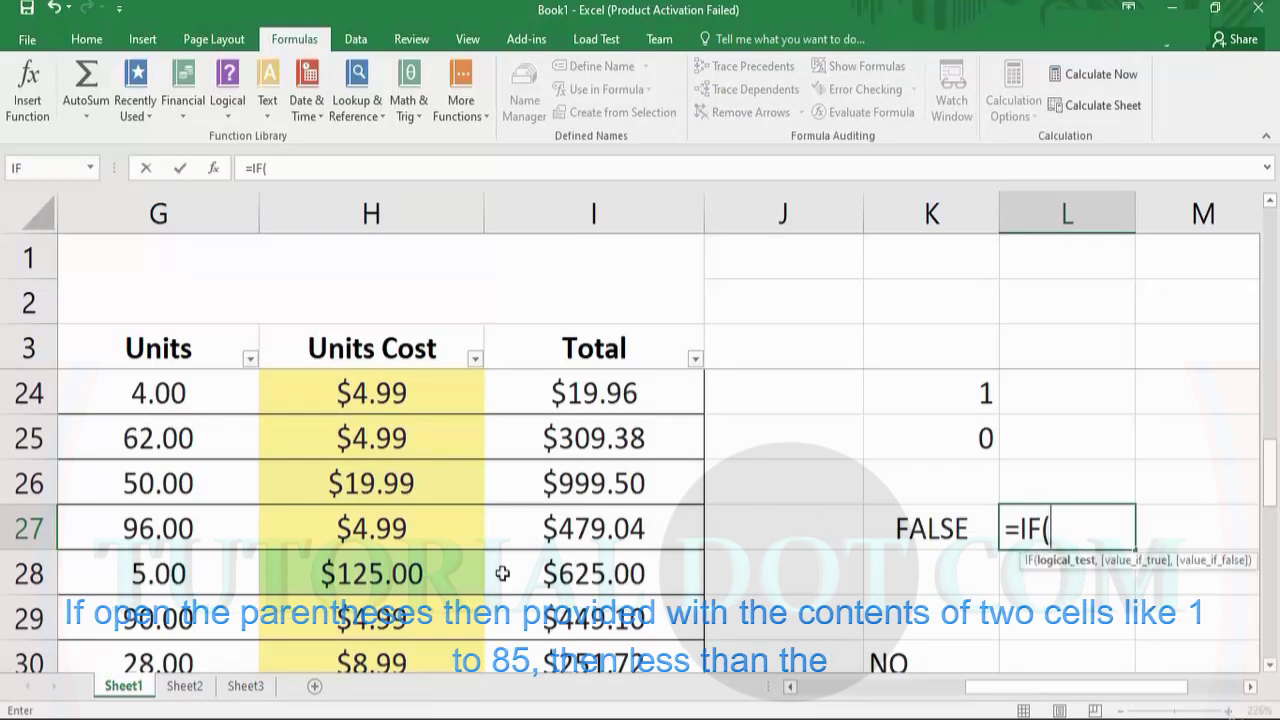
{"action": "left_click", "coordinate": [442, 585]}
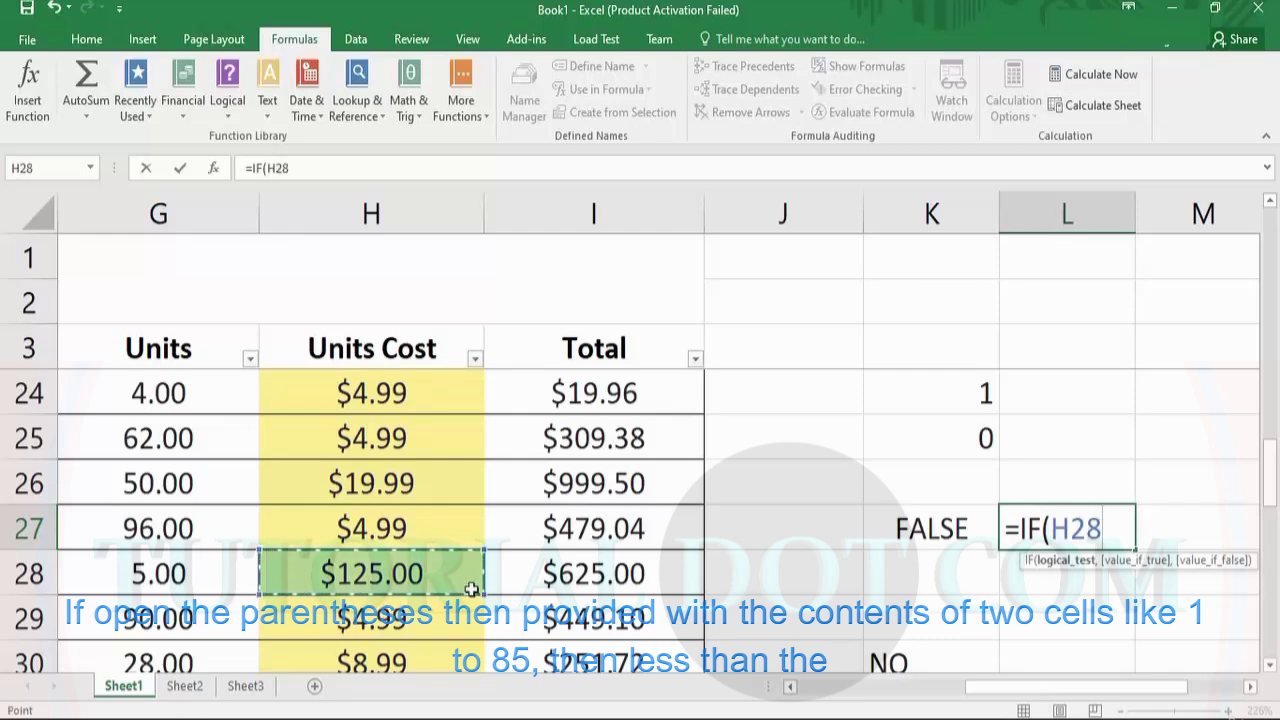
{"action": "type", "text": "<"}
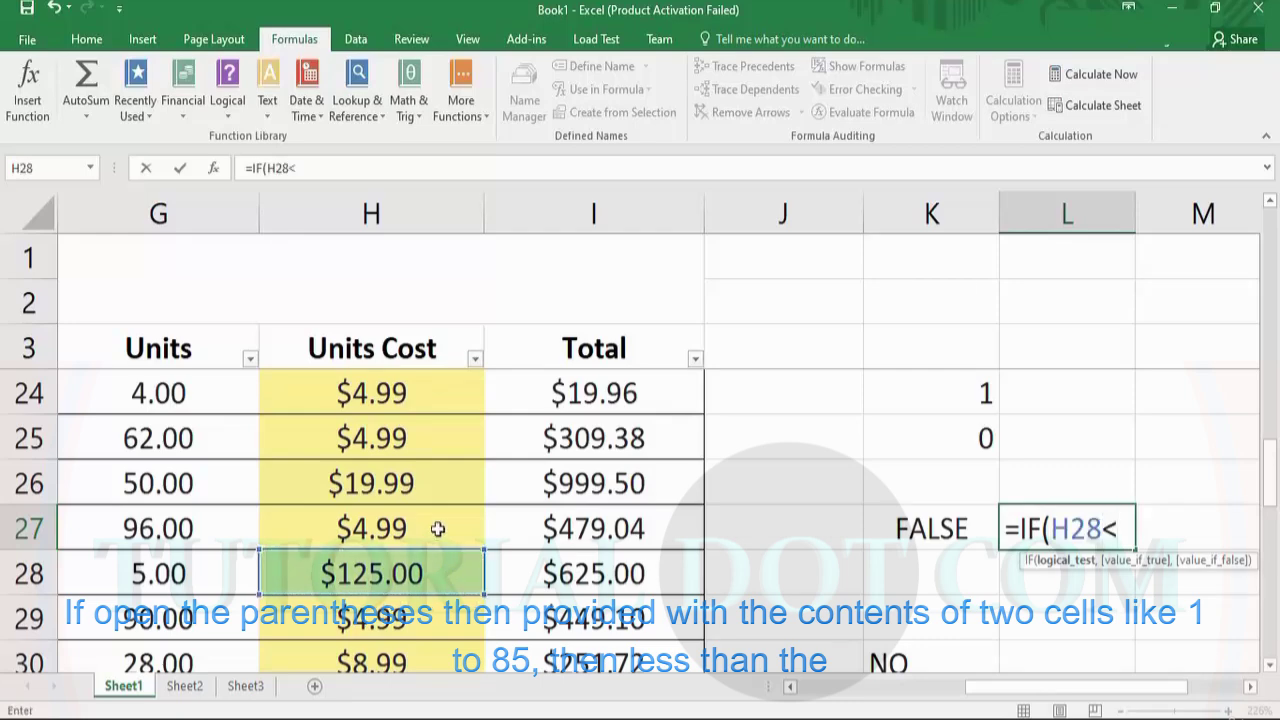
{"action": "left_click", "coordinate": [416, 486]}
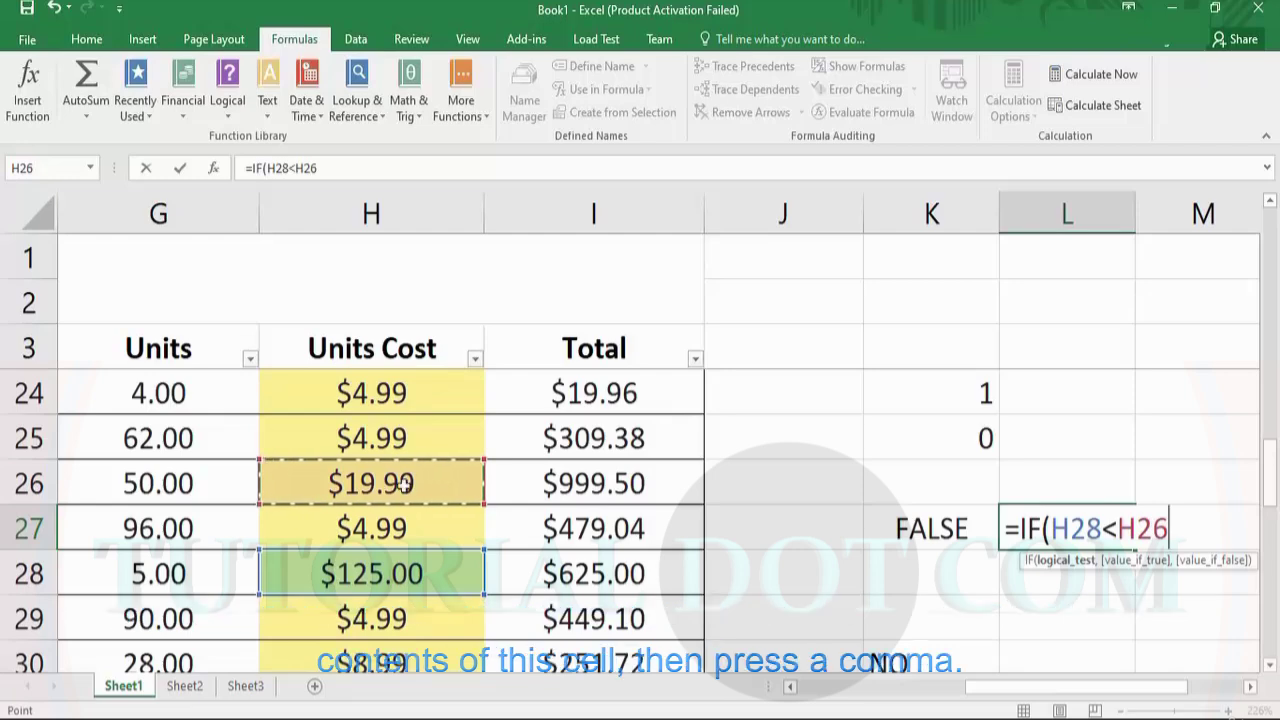
{"action": "type", "text": ","}
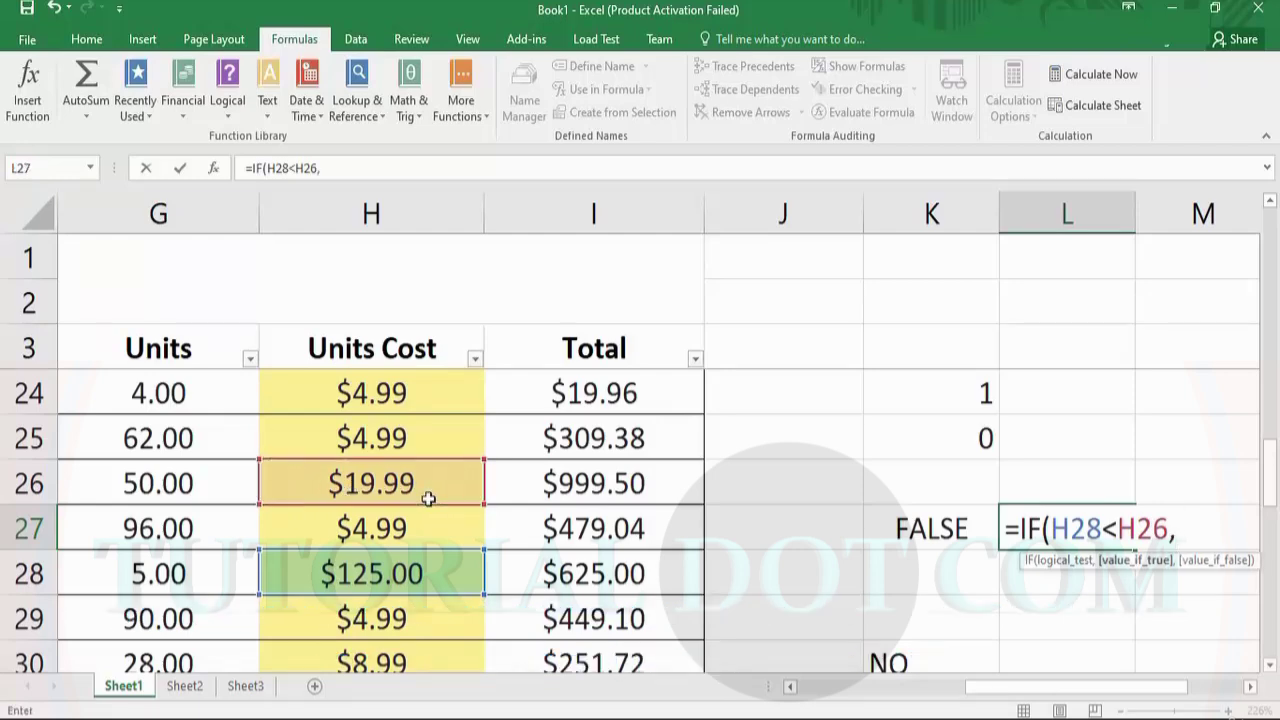
{"action": "type", "text": "T"}
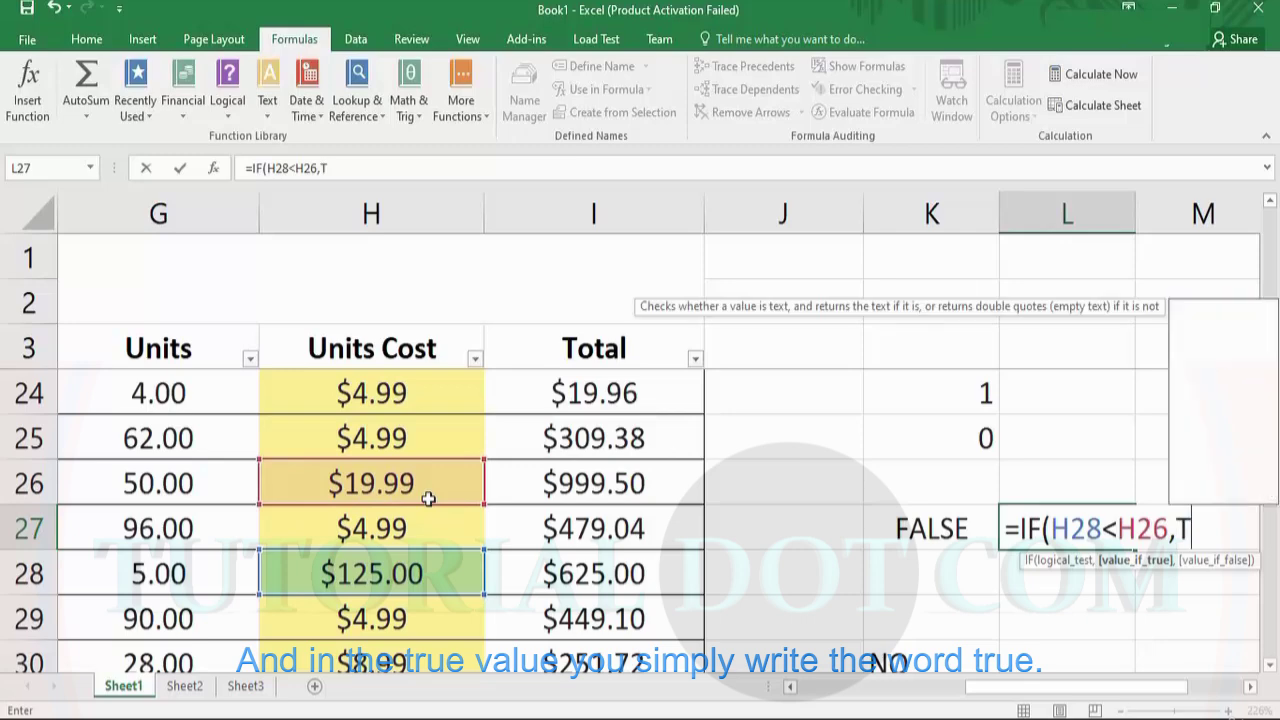
{"action": "type", "text": "RUE"}
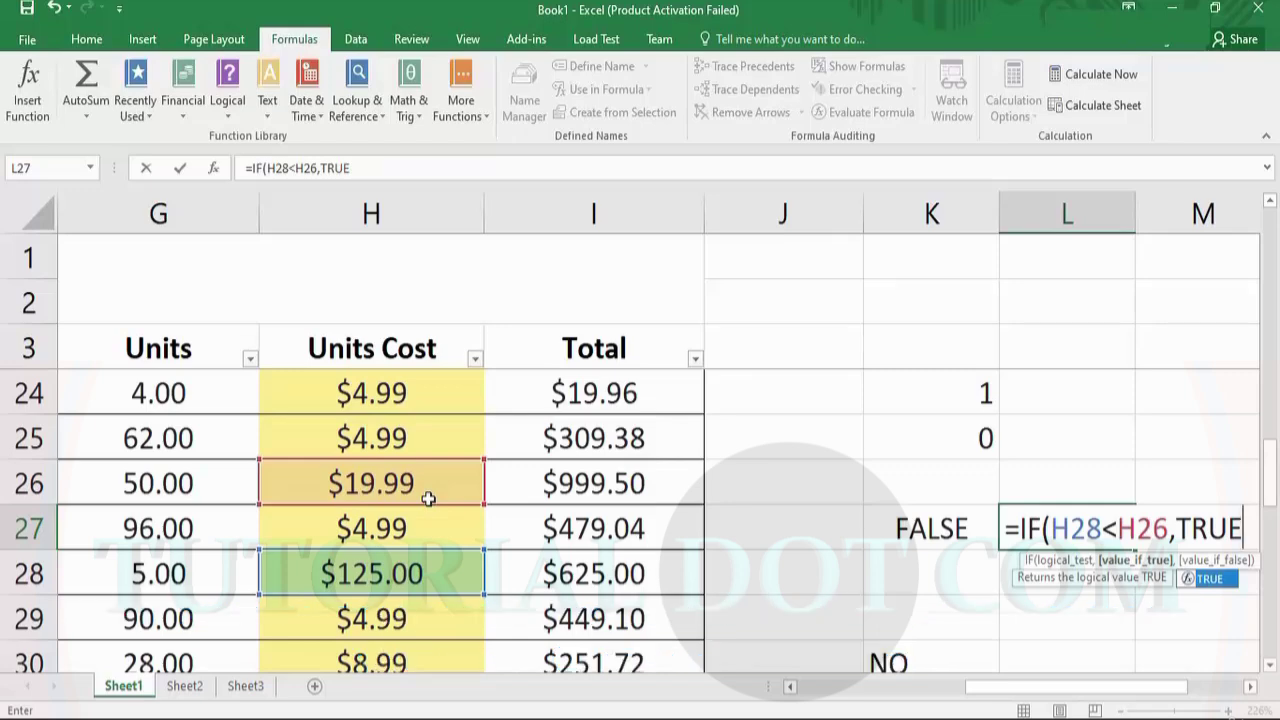
{"action": "type", "text": ",FALSE"}
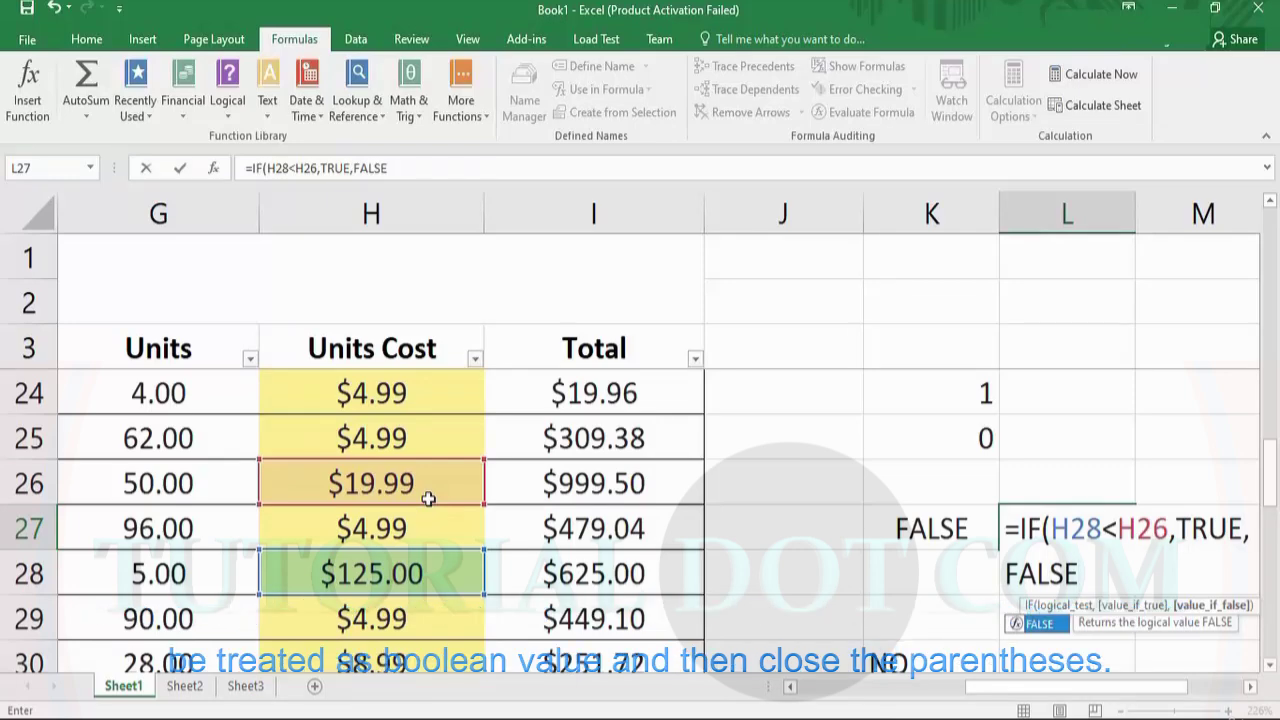
{"action": "type", "text": ")"}
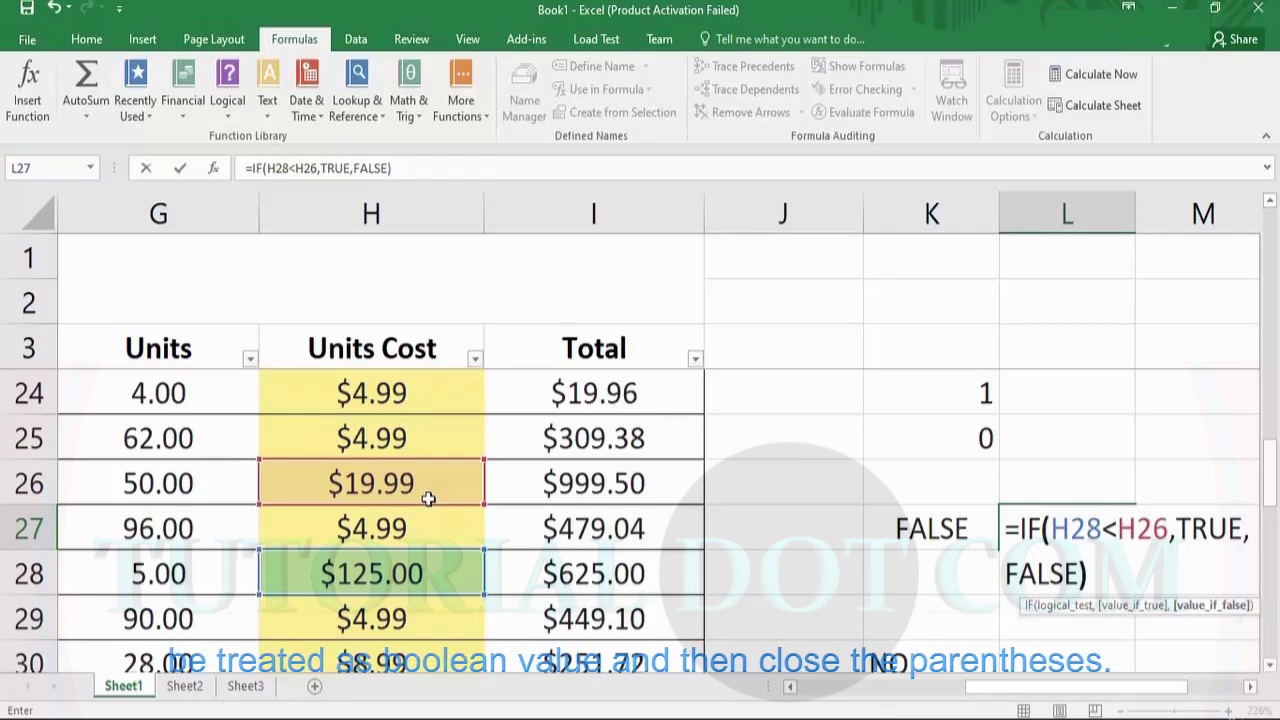
{"action": "key", "text": "Return"}
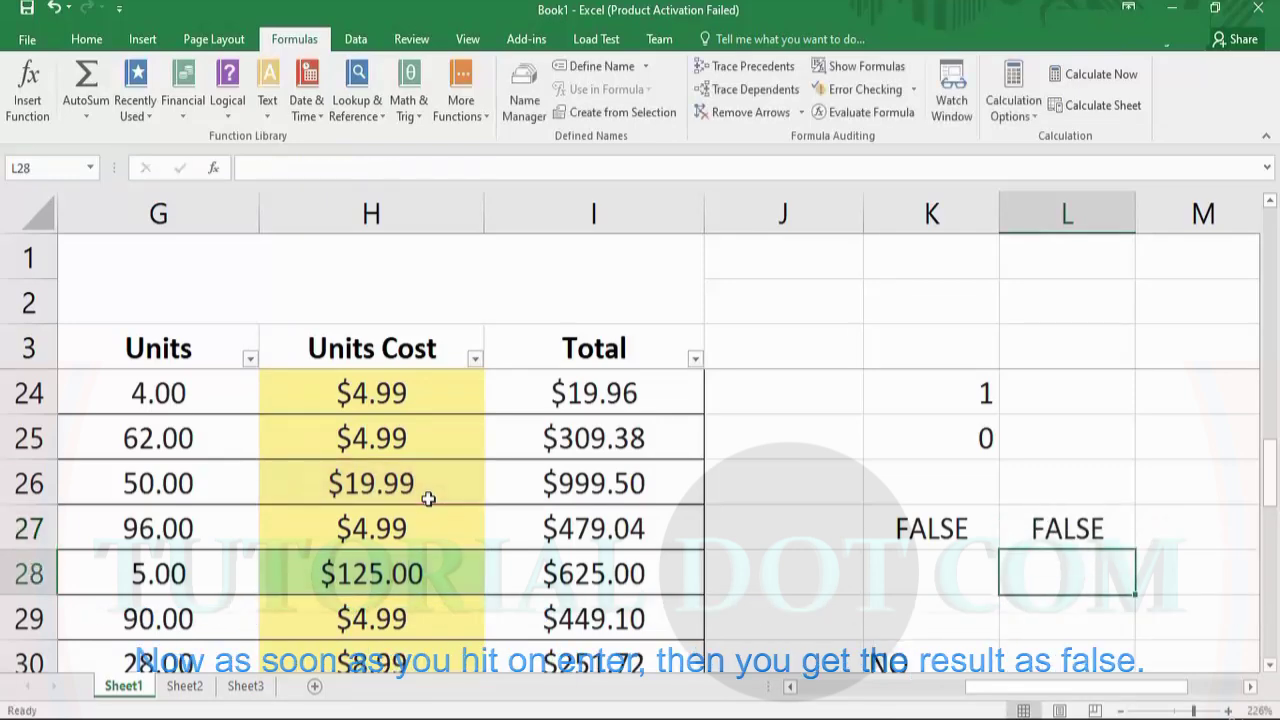
{"action": "left_click", "coordinate": [1088, 530]}
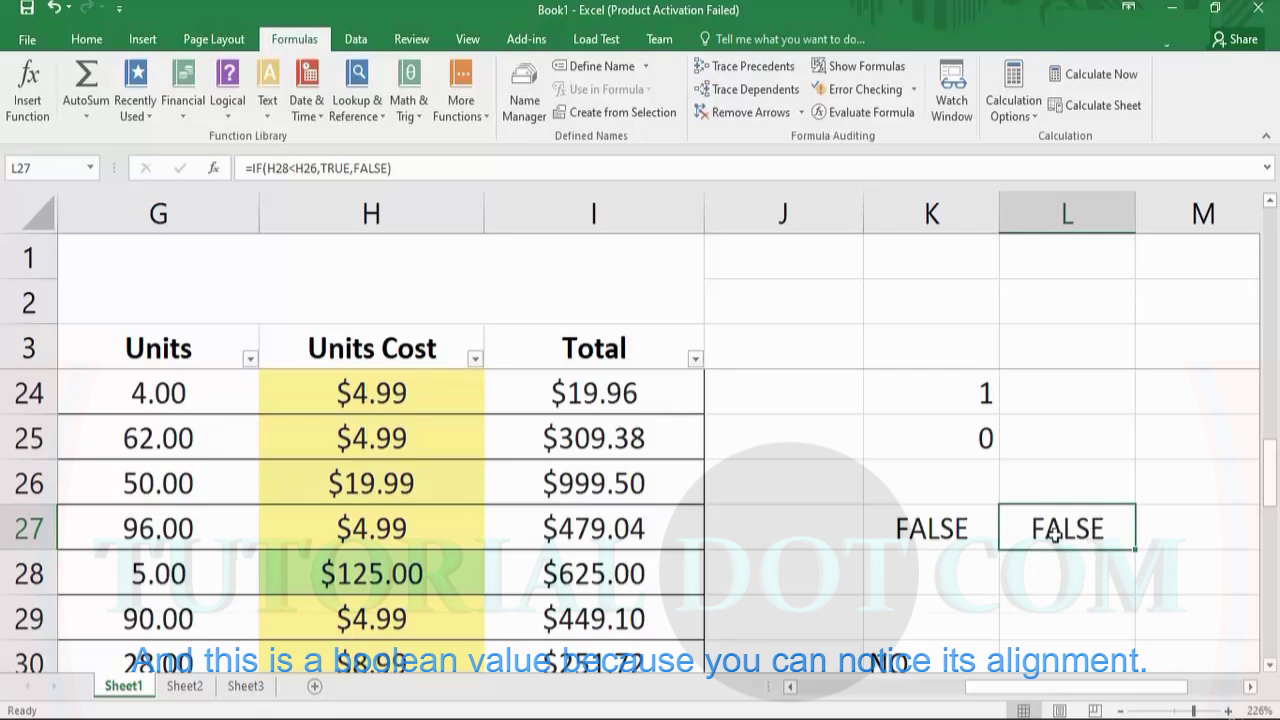
Enter the formula =IF(H28<H26,"TRUE","FALSE") in cell L28, with both results quoted as text
{"action": "left_click", "coordinate": [1075, 582]}
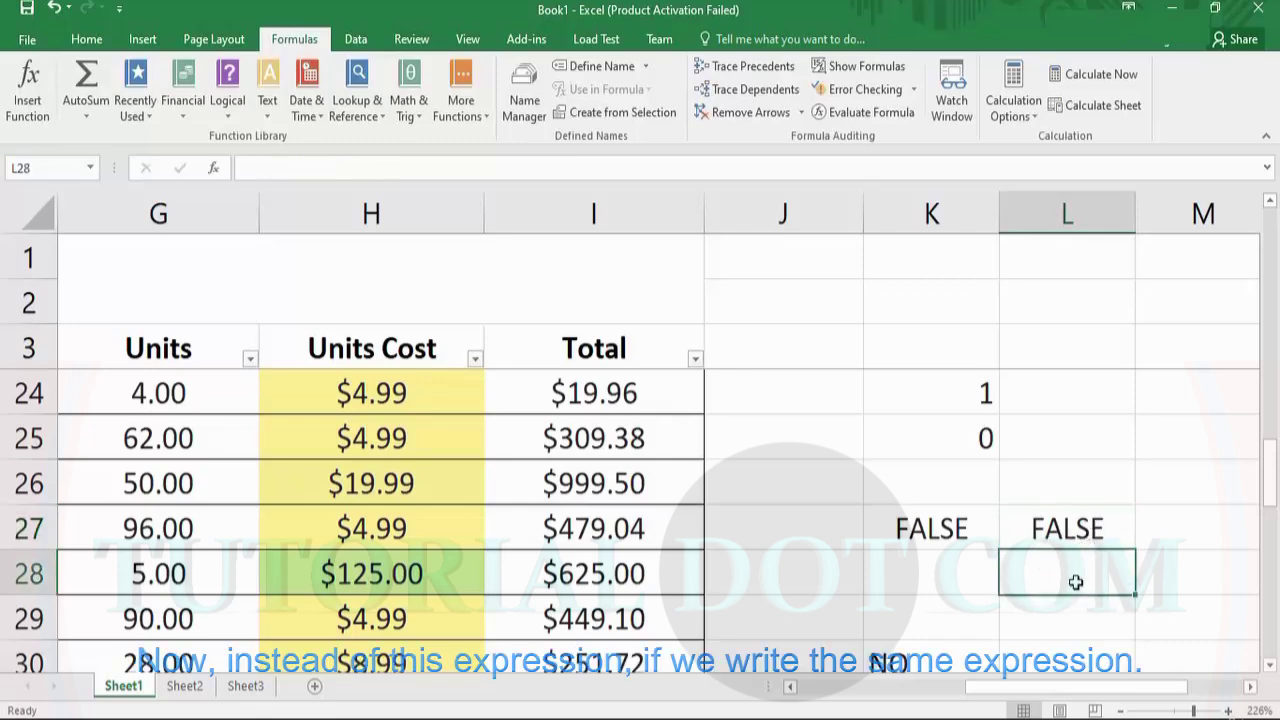
{"action": "type", "text": "="}
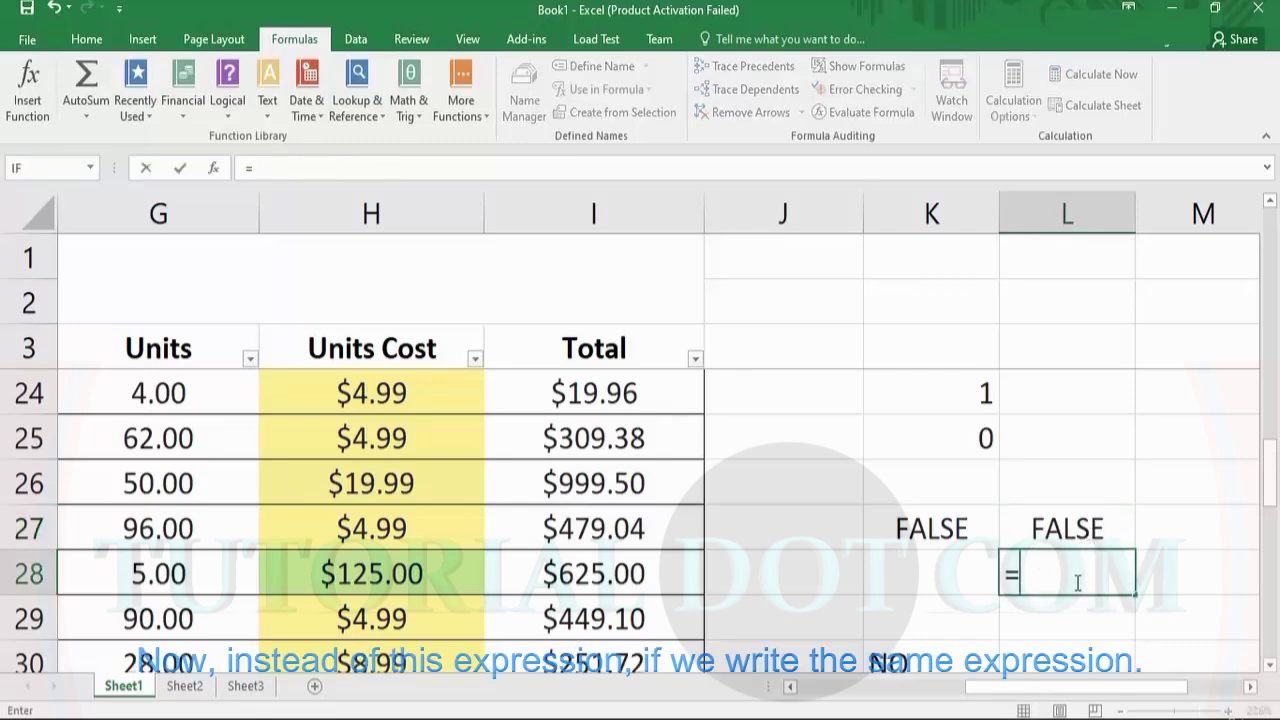
{"action": "type", "text": "IF("}
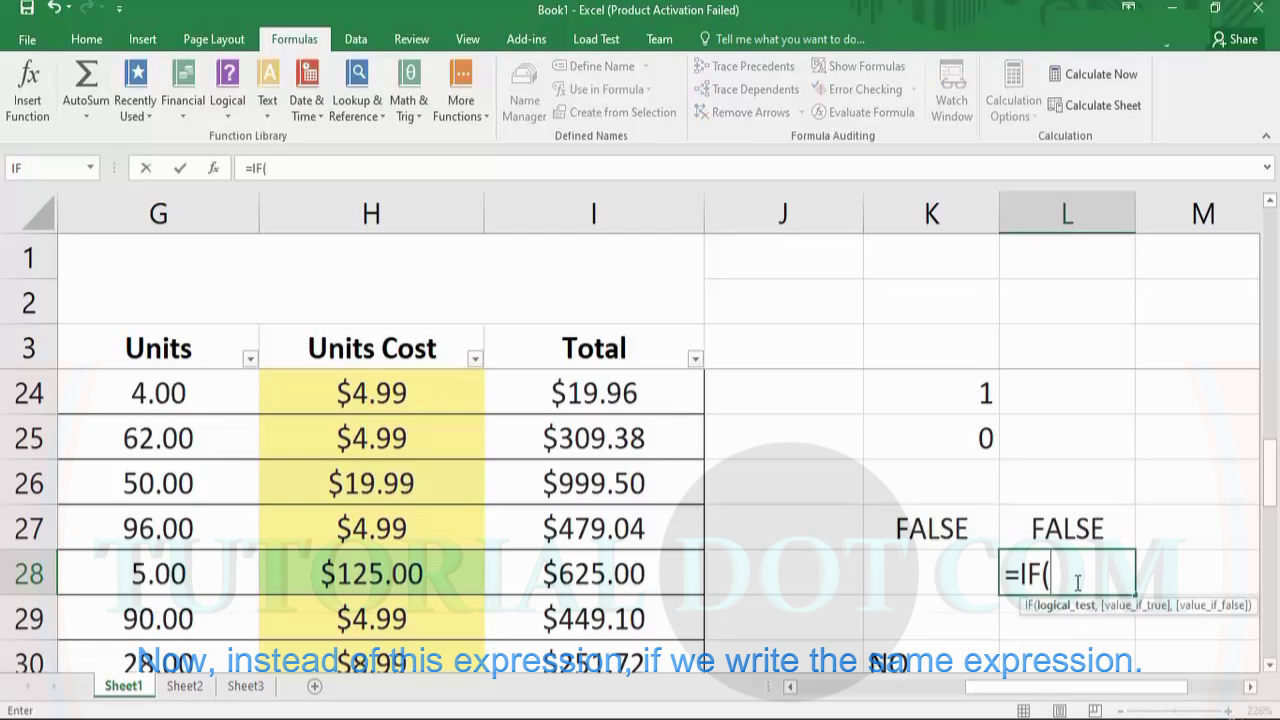
{"action": "left_click", "coordinate": [459, 573]}
{"action": "type", "text": "<"}
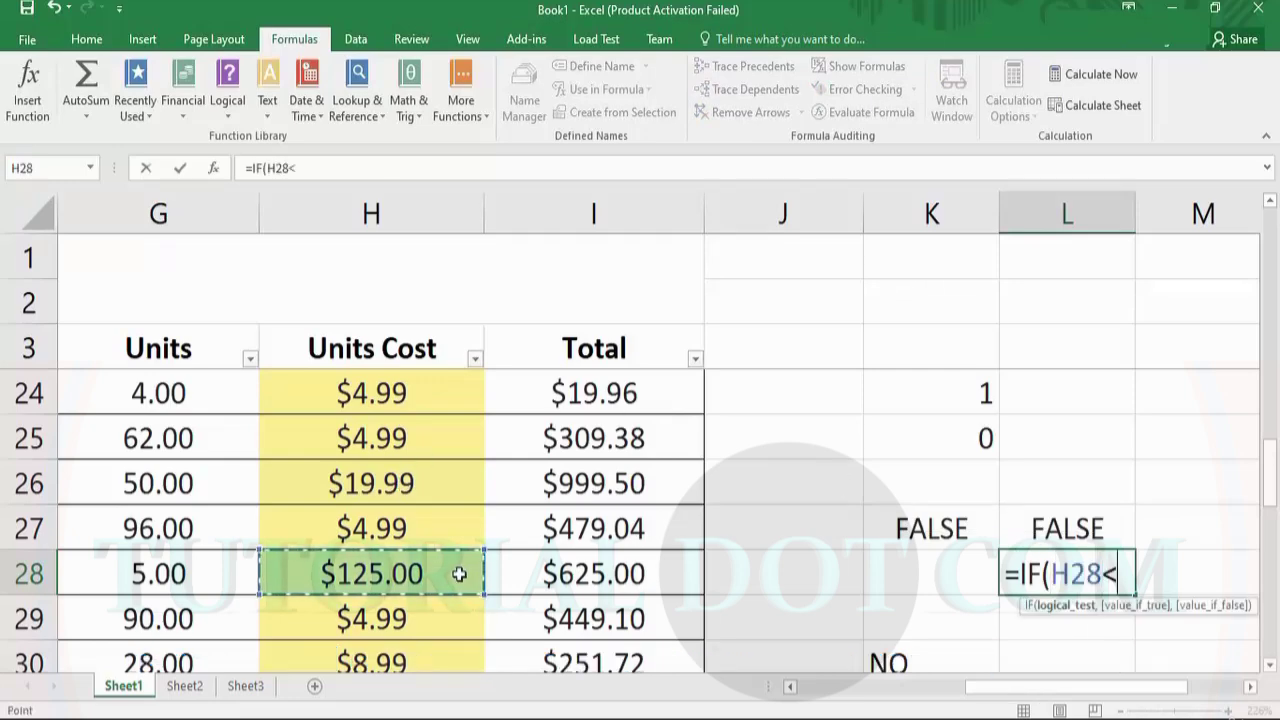
{"action": "left_click", "coordinate": [352, 483]}
{"action": "type", "text": ",\""}
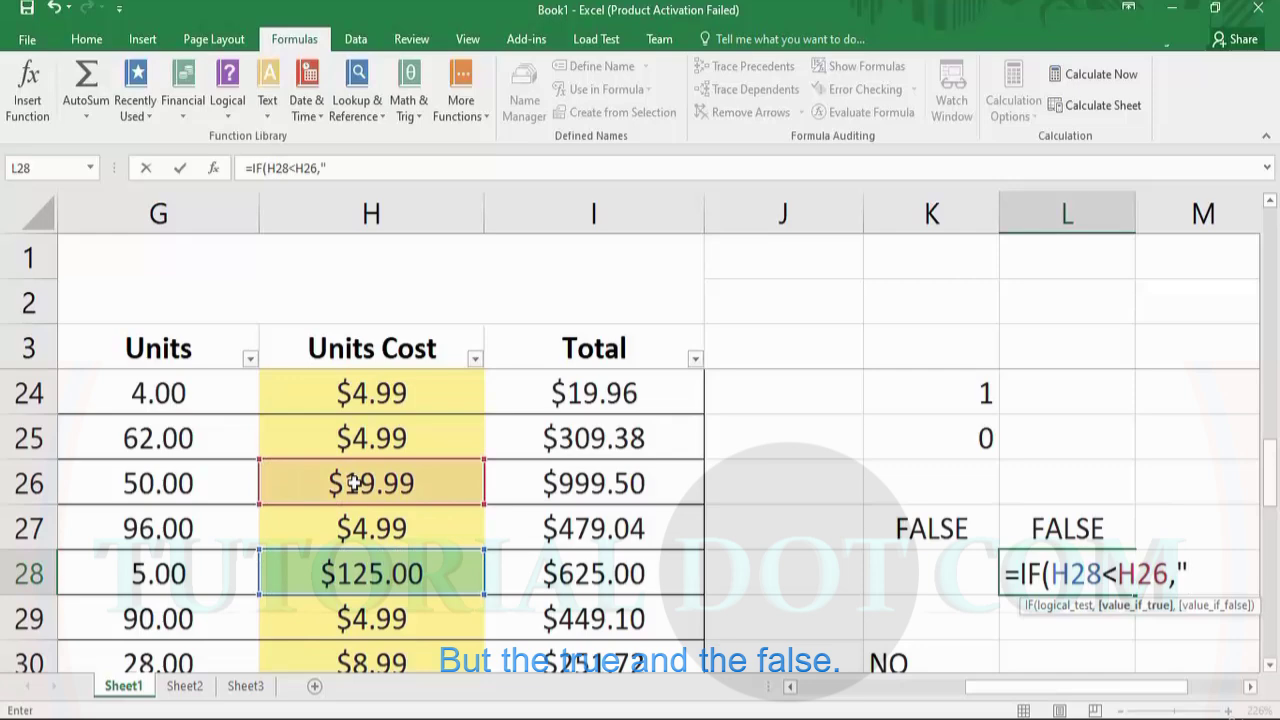
{"action": "type", "text": "TRUE\""}
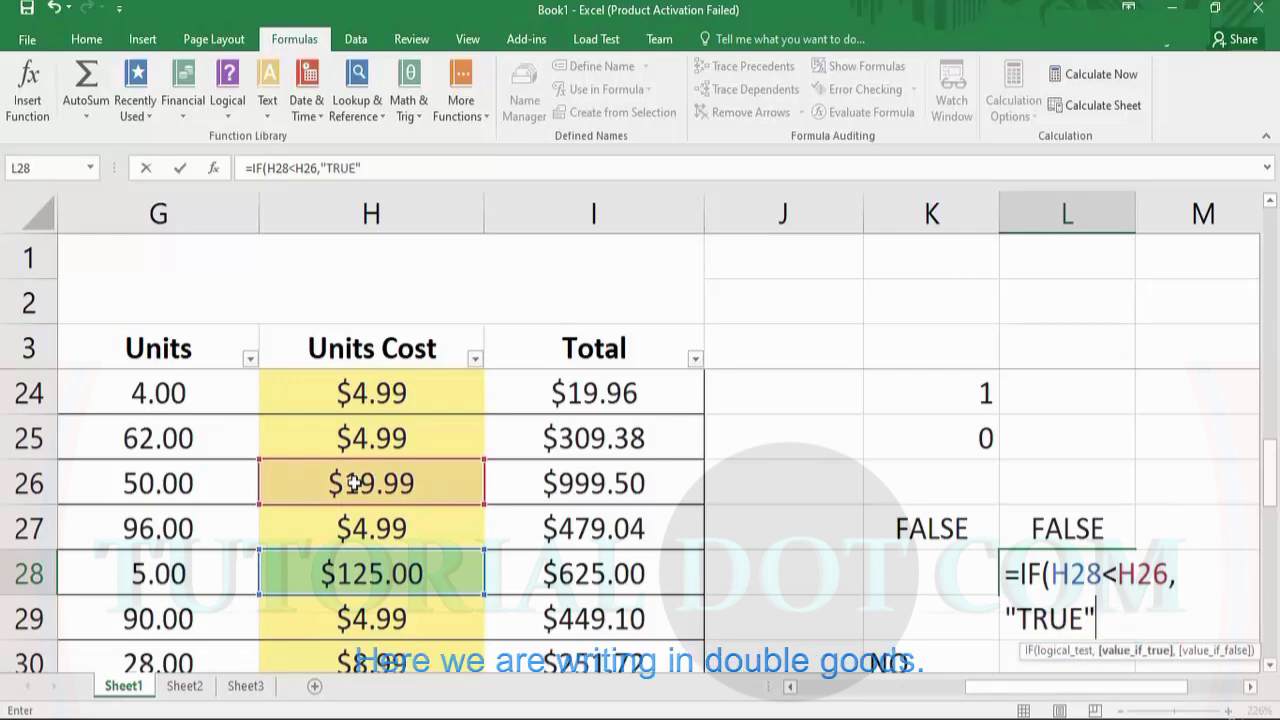
{"action": "type", "text": ",\"FALSE"}
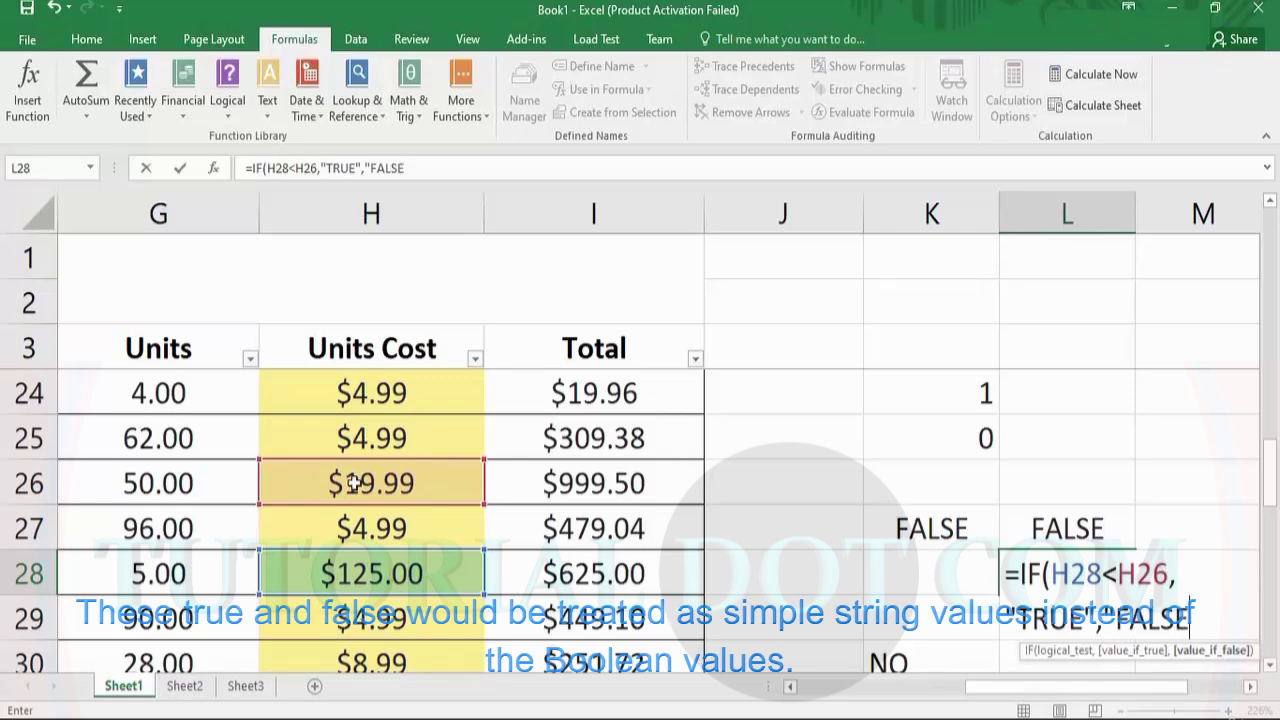
{"action": "type", "text": "\")"}
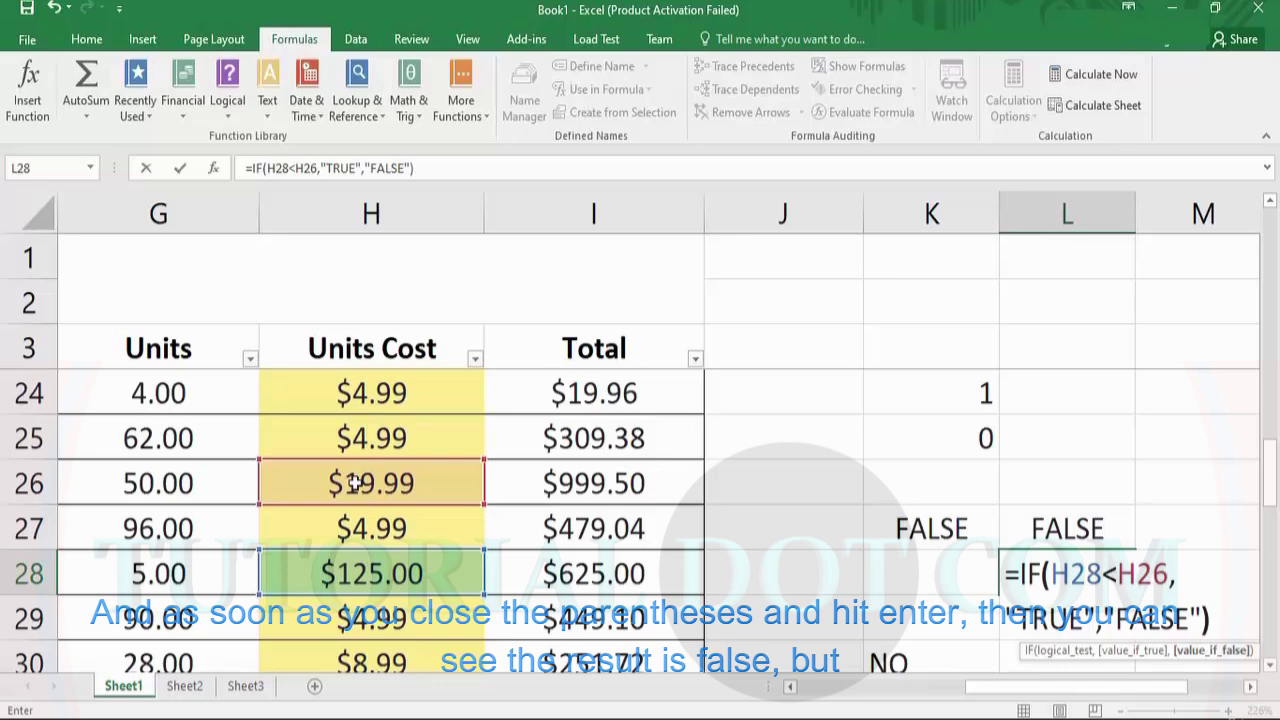
{"action": "key", "text": "Return"}
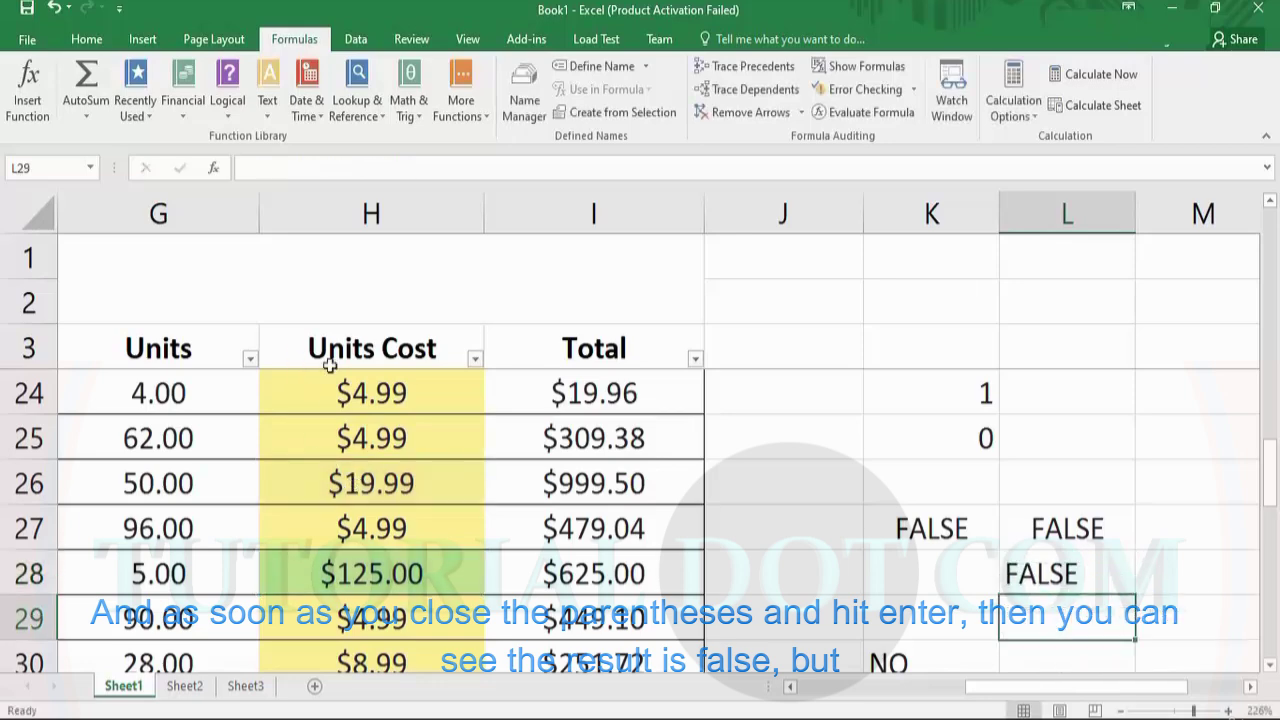
Compare the quoted formula in L28 with the unquoted formula in L27, including how their results align
{"action": "left_click", "coordinate": [1088, 582]}
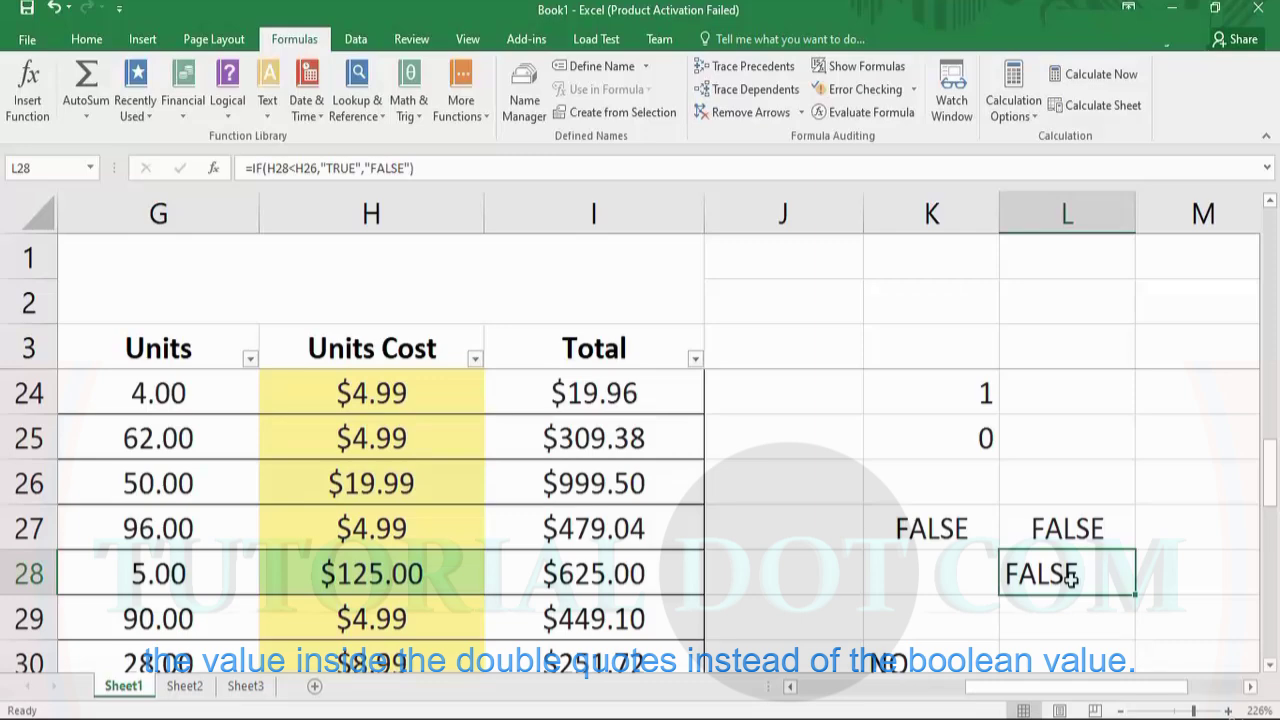
{"action": "left_click", "coordinate": [1072, 540]}
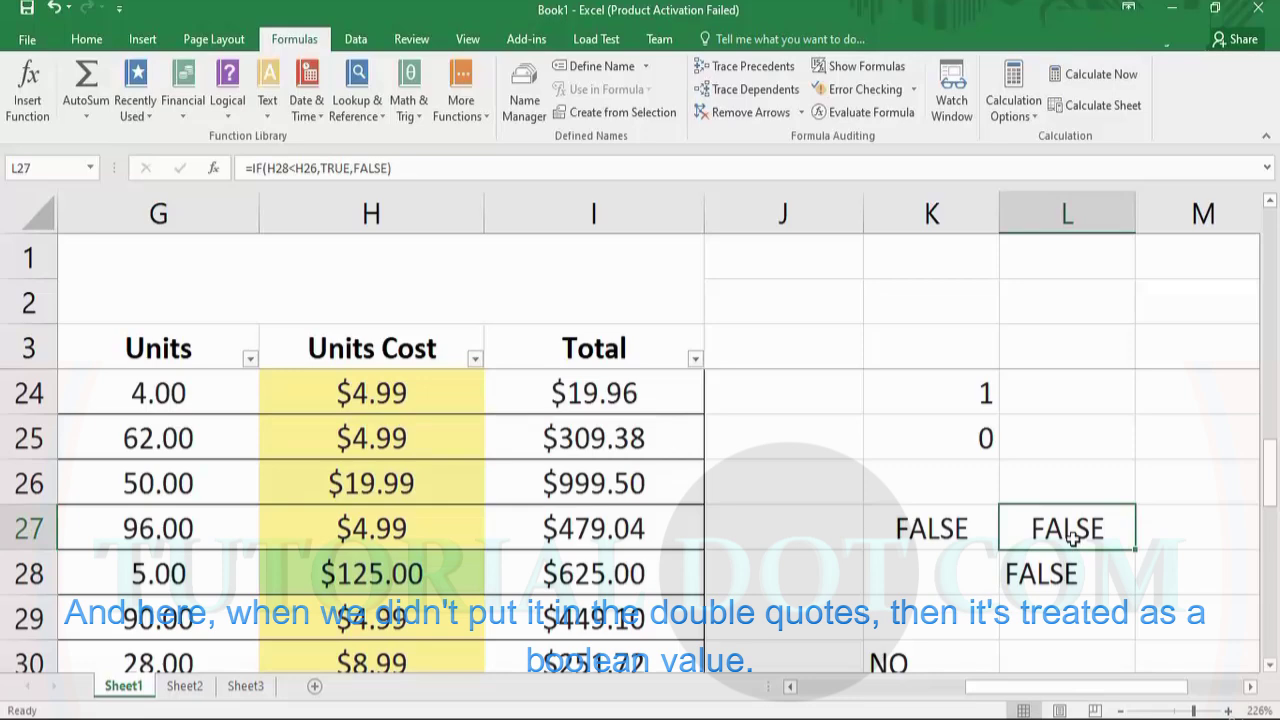
{"action": "scroll", "coordinate": [1276, 476], "scroll_direction": "up", "scroll_amount": 1}
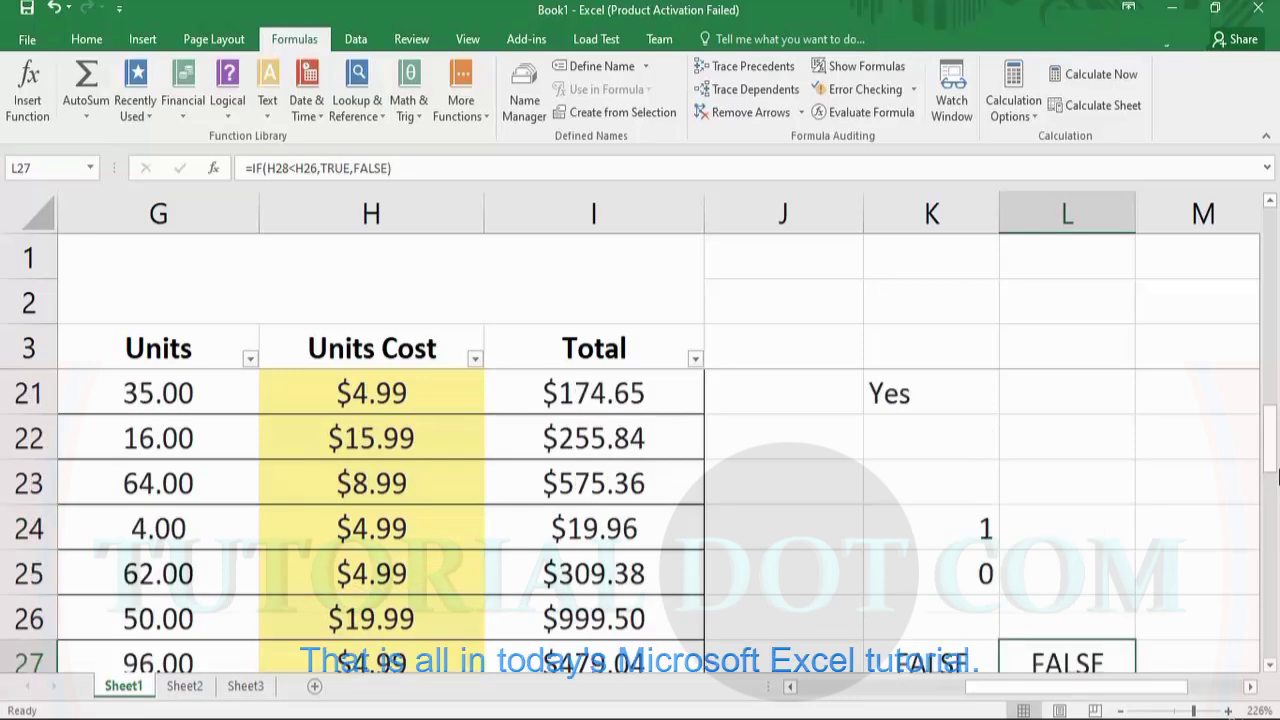